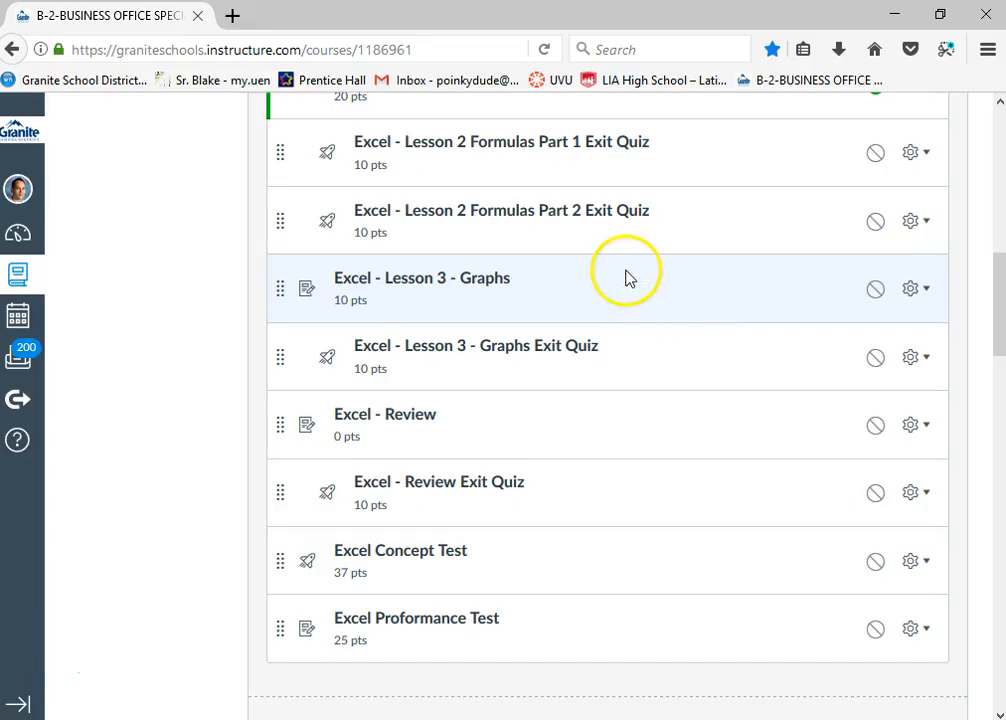
# Find the Excel - Lesson 3 - Graphs assignment in the Business Office Specialist: Spreadsheets module and open it
pyautogui.scroll(2, 600, 281)
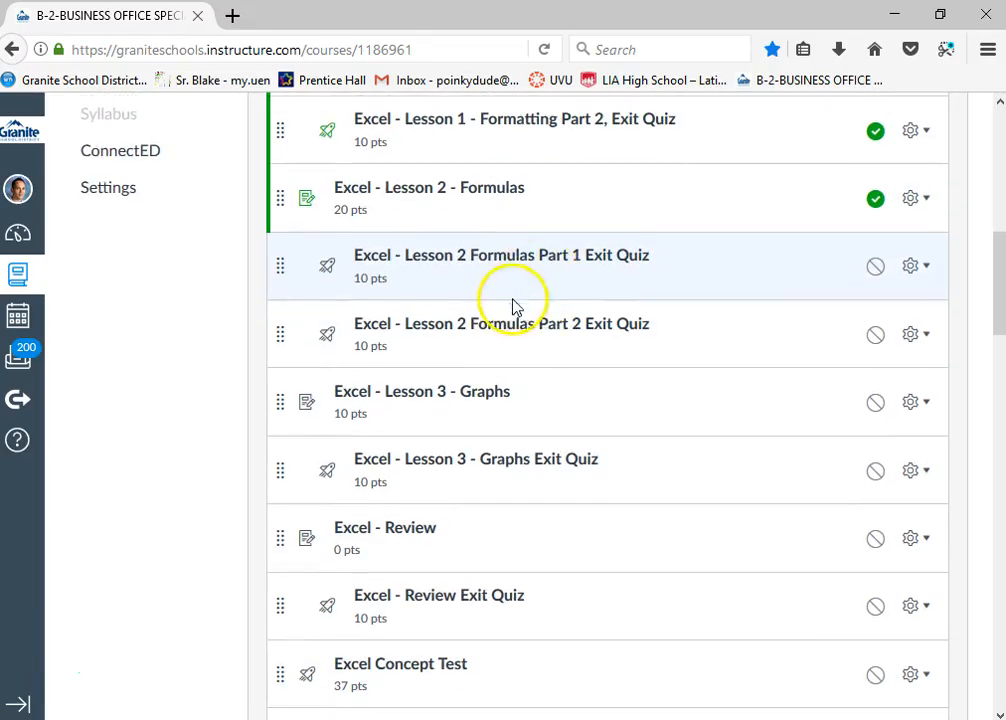
pyautogui.scroll(2, 514, 306)
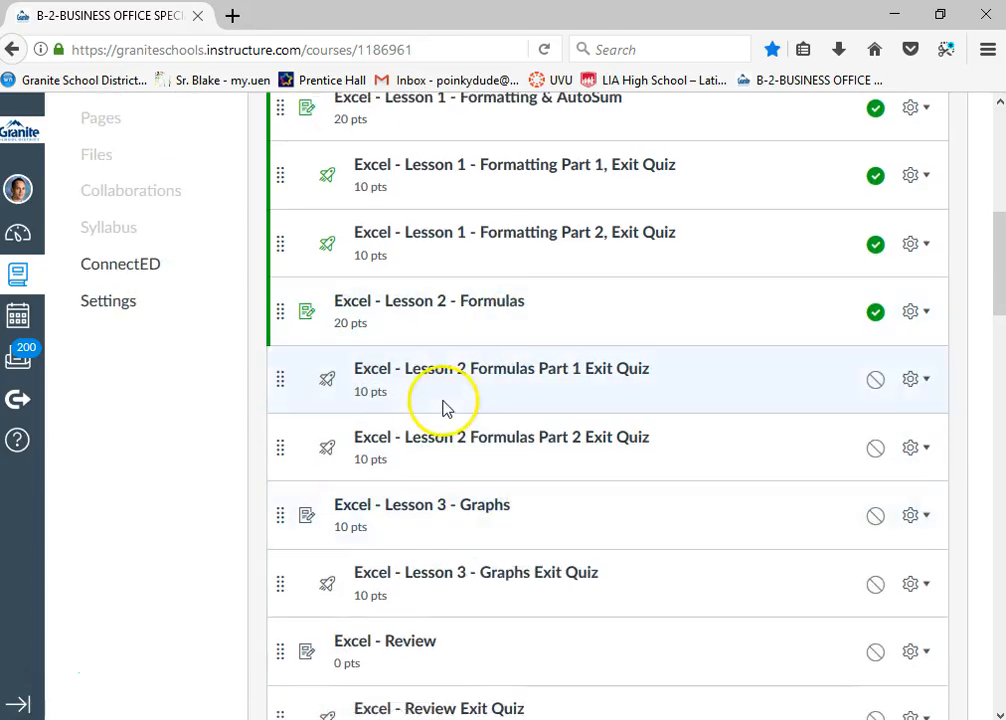
pyautogui.scroll(6, 380, 376)
pyautogui.scroll(4, 130, 219)
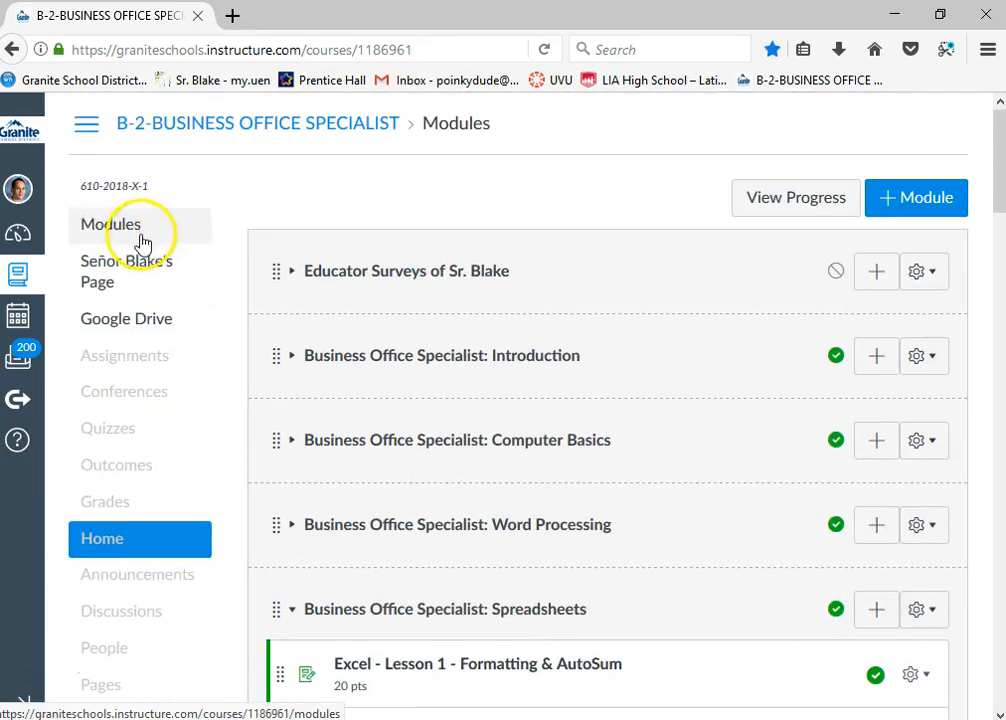
pyautogui.scroll(-11, 430, 370)
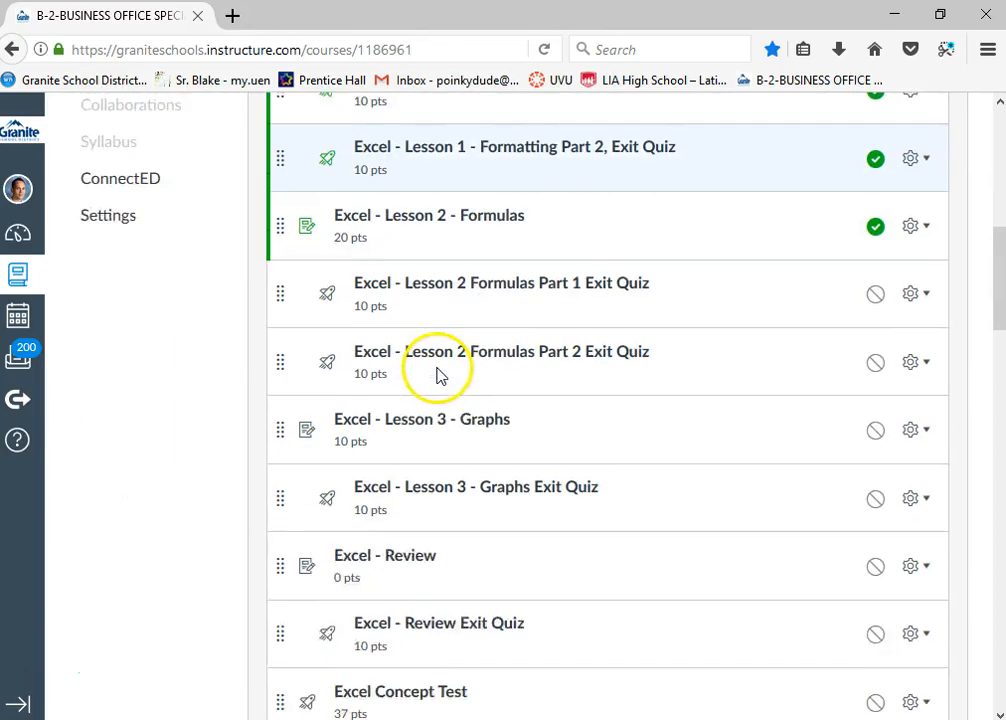
pyautogui.scroll(-1, 437, 375)
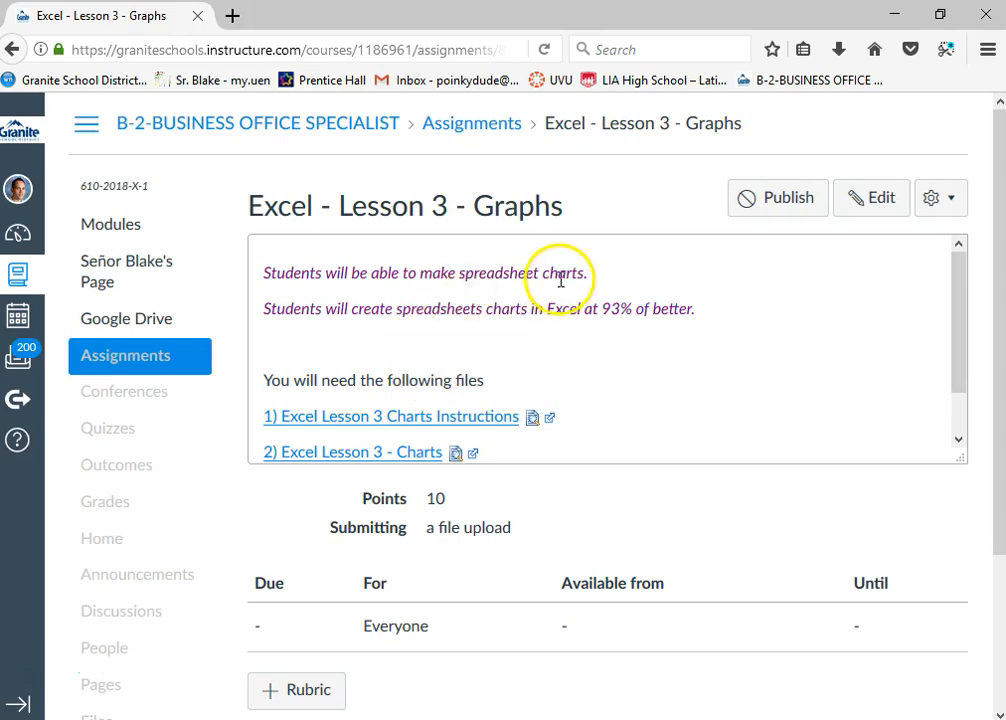
# Open both assignment files: 1) Excel Lesson 3 Charts Instructions in Word and 2) Excel Lesson 3 - Charts in Excel
pyautogui.scroll(-1, 566, 320)
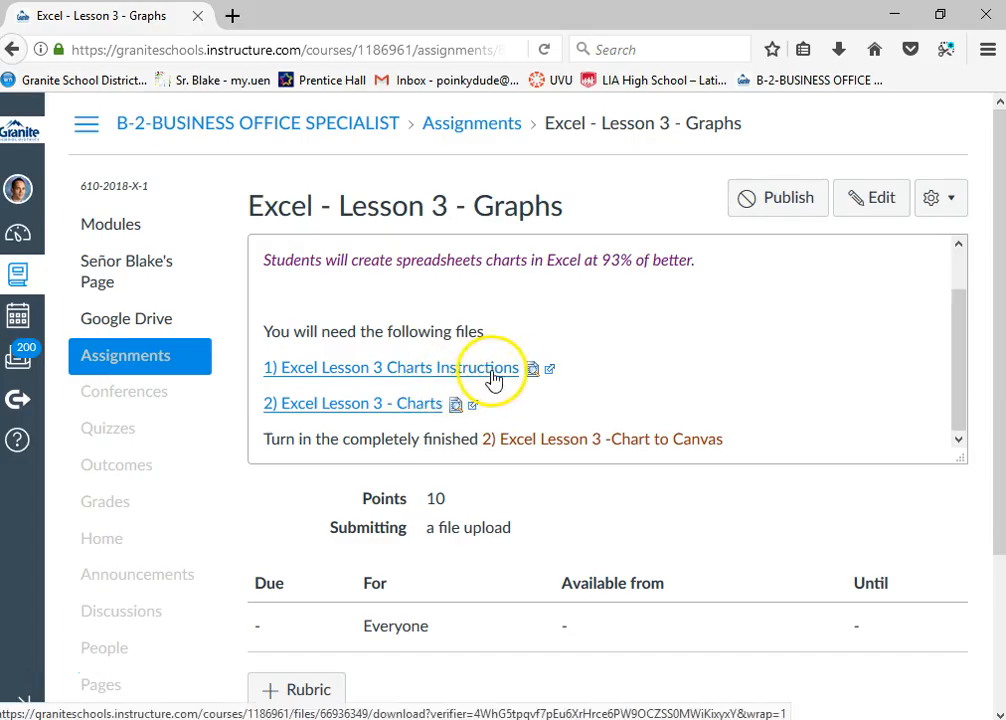
pyautogui.scroll(-3, 388, 406)
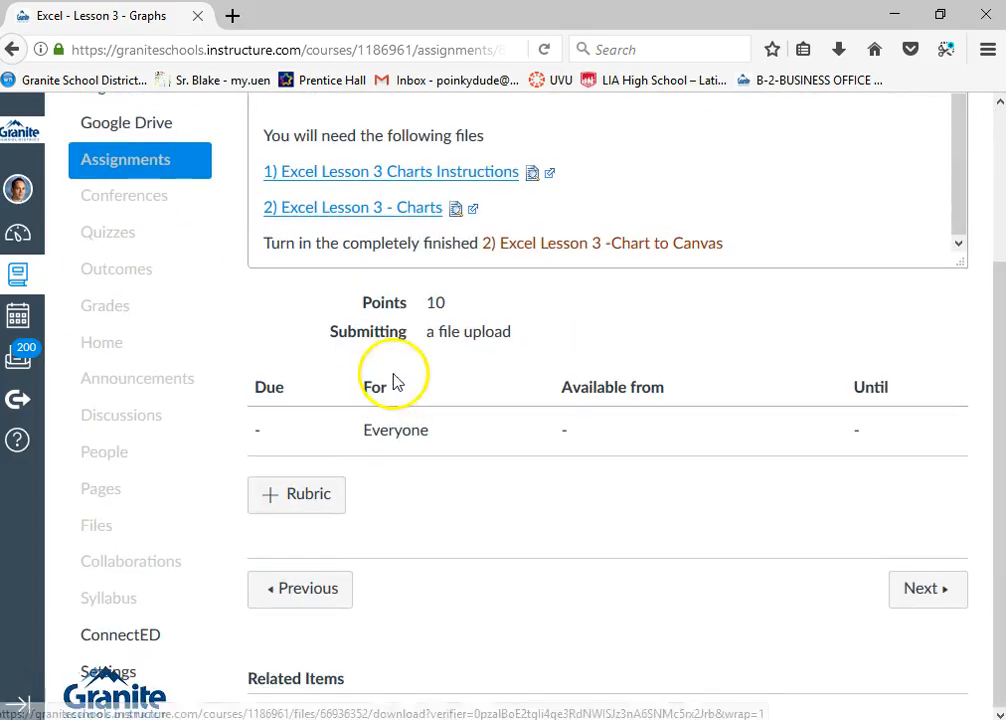
pyautogui.scroll(1, 660, 262)
pyautogui.scroll(-1, 905, 261)
pyautogui.moveTo(999, 337); pyautogui.dragTo(996, 256)
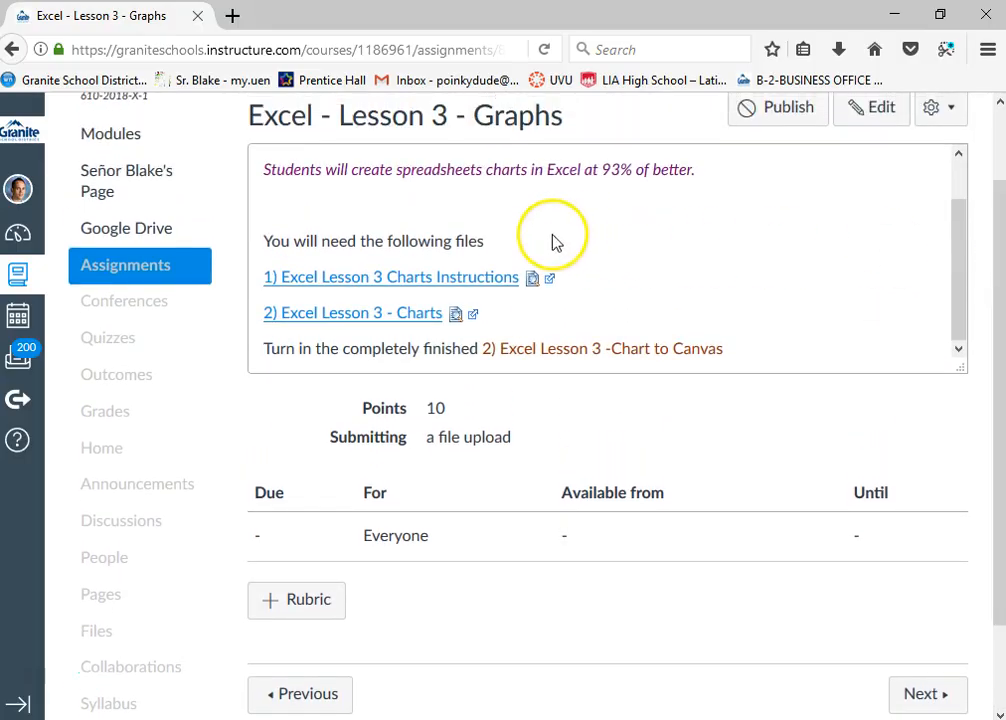
pyautogui.click(438, 280)
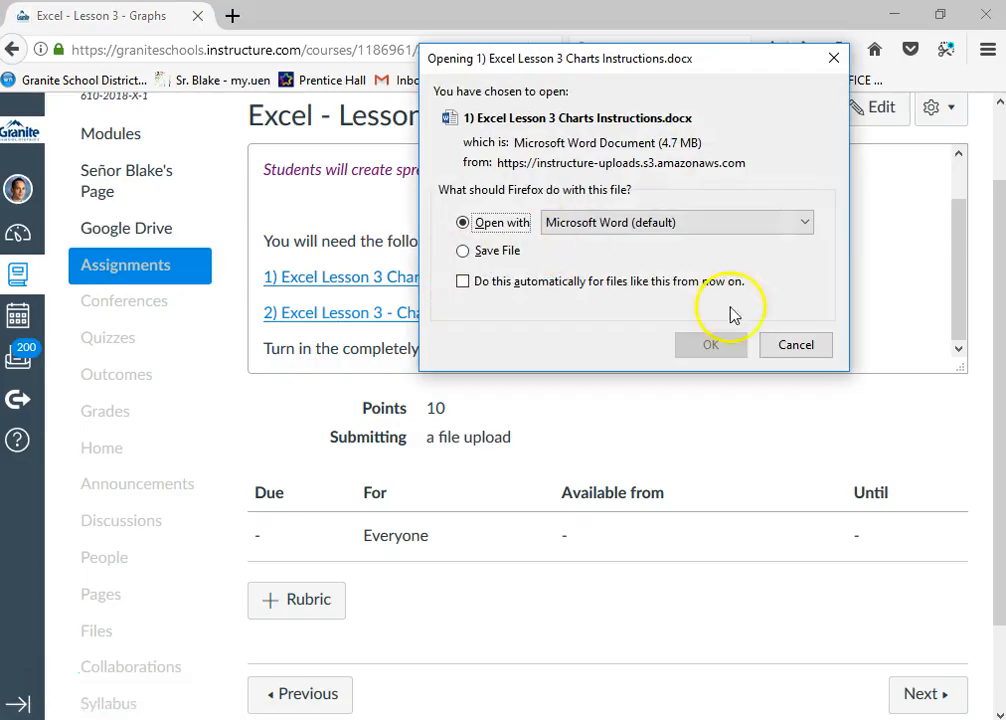
pyautogui.click(714, 347)
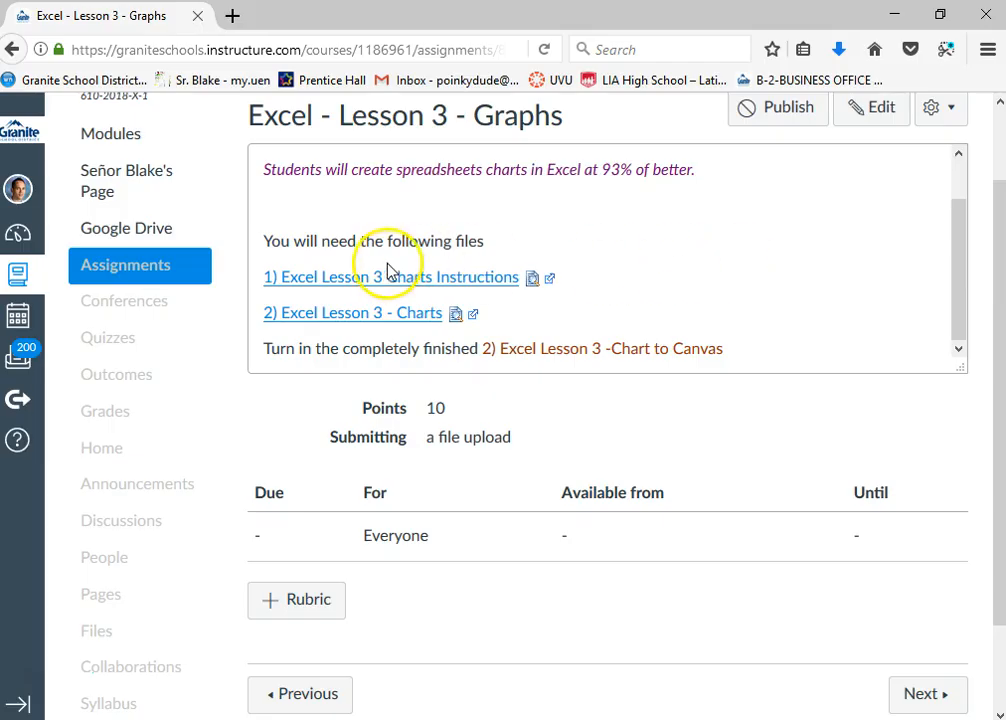
pyautogui.click(412, 320)
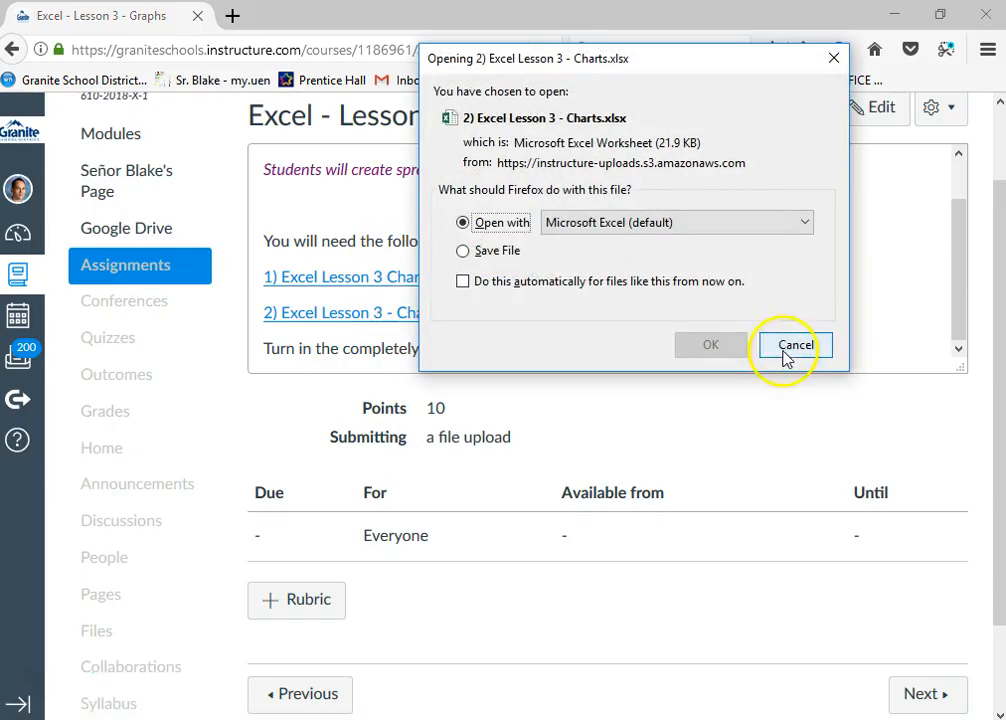
pyautogui.click(707, 346)
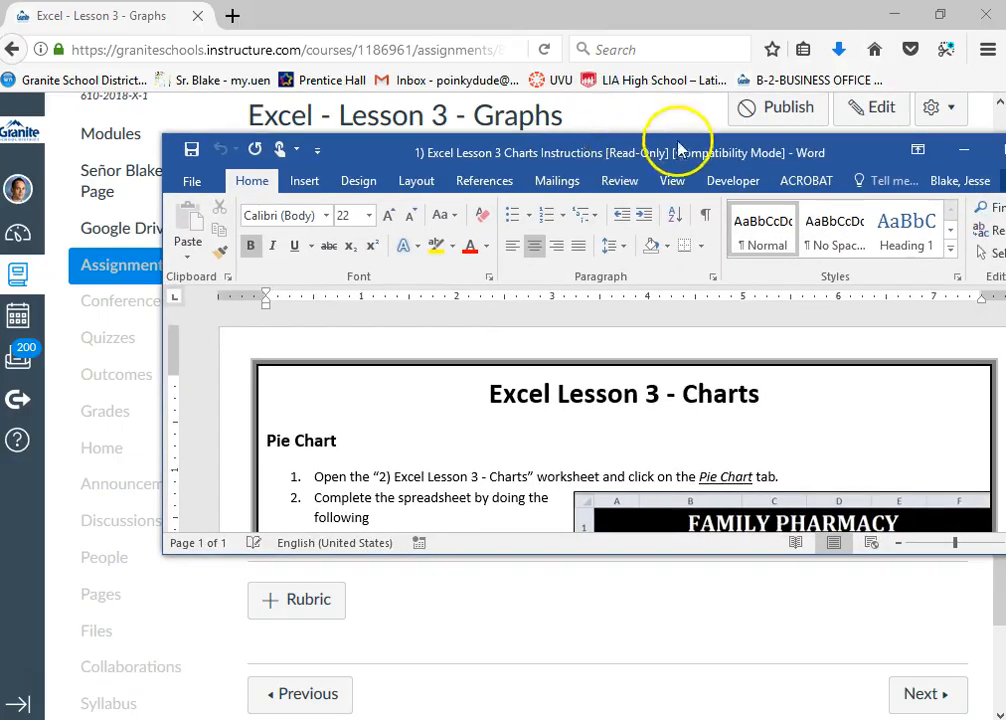
# Maximize the Word instructions and skim every chart section from Pie Chart through Bar Chart #2, then return to the document's beginning
pyautogui.click(857, 151)
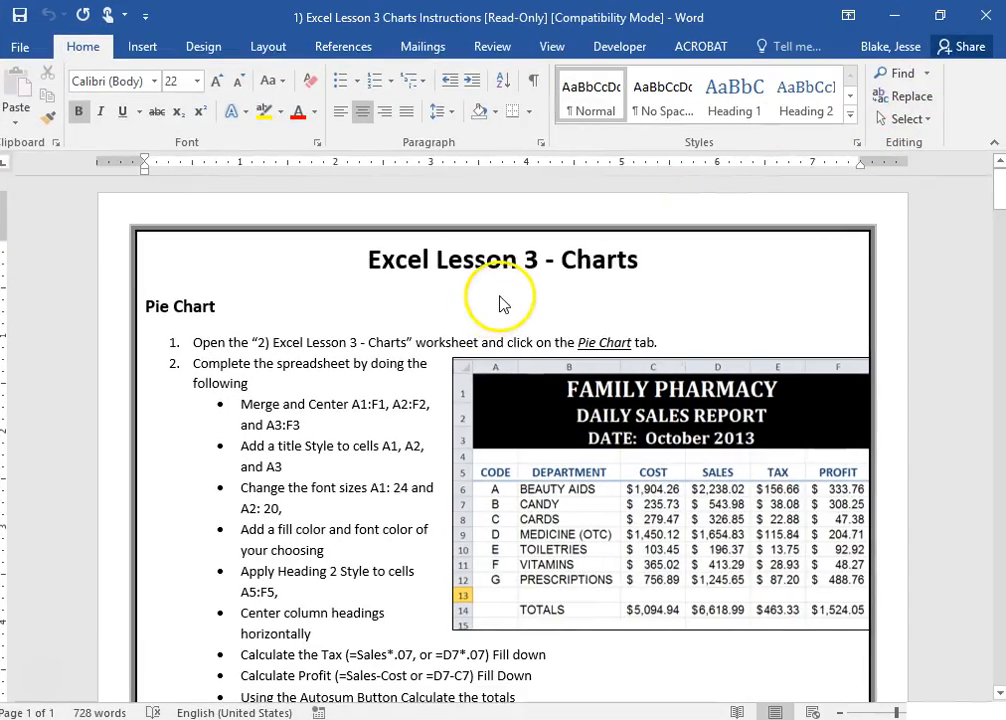
pyautogui.scroll(-1, 530, 310)
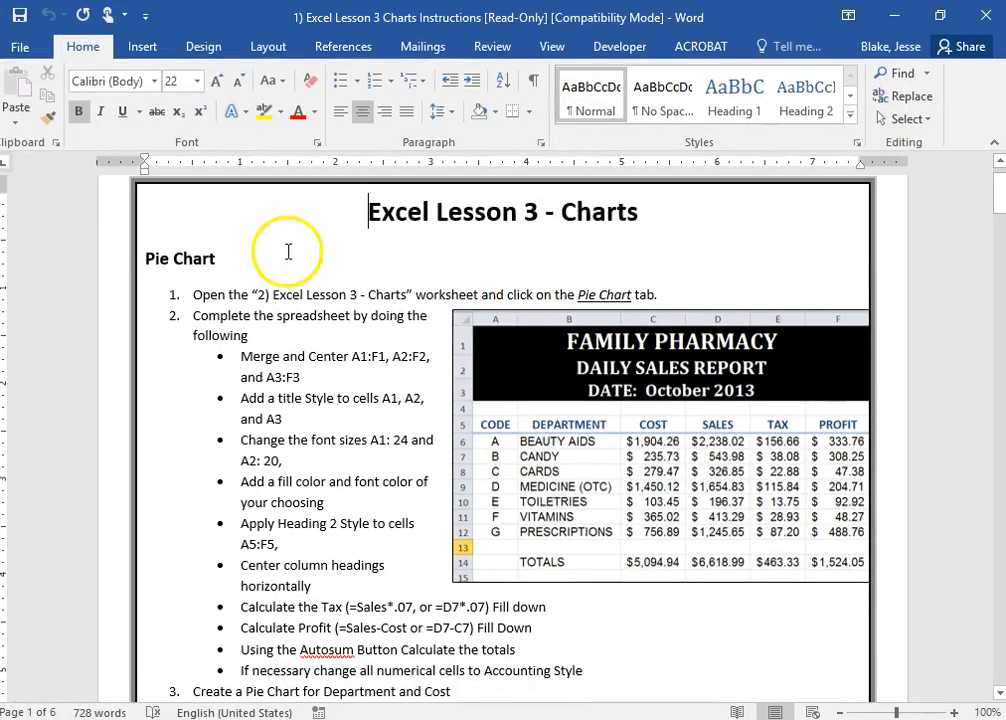
pyautogui.scroll(-9, 370, 318)
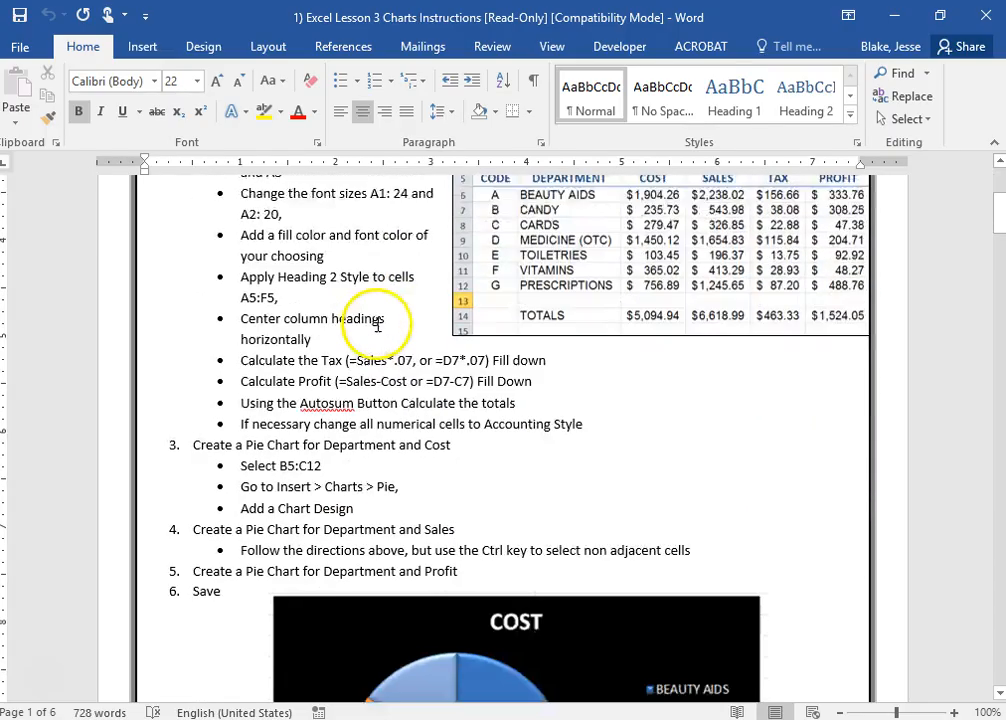
pyautogui.scroll(-4, 376, 320)
pyautogui.scroll(2, 518, 318)
pyautogui.scroll(-3, 473, 315)
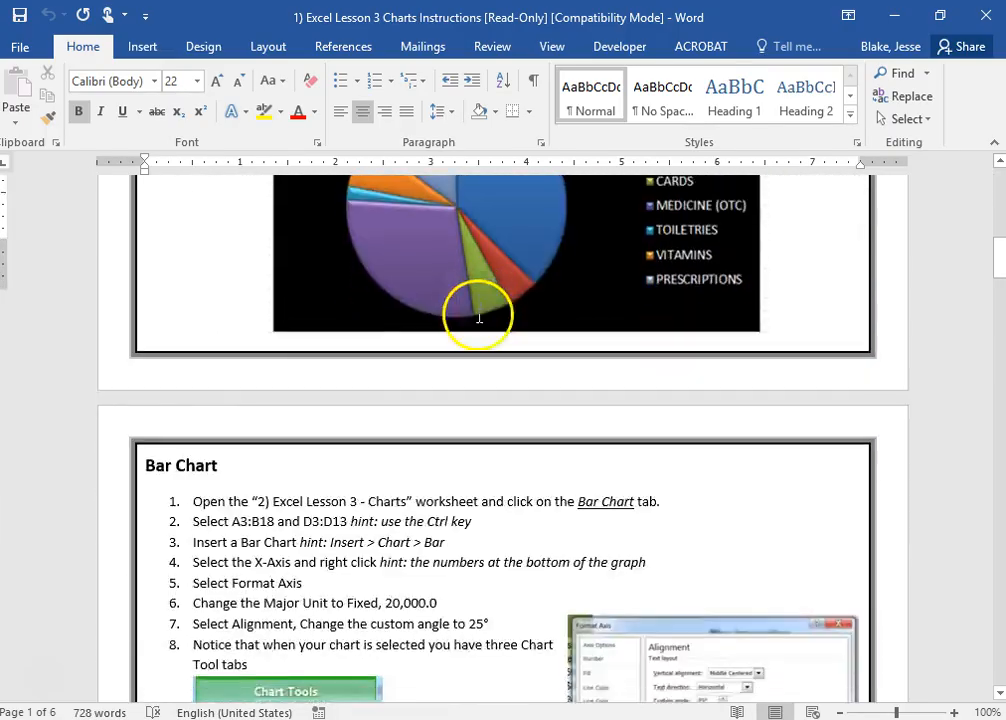
pyautogui.scroll(3, 436, 306)
pyautogui.scroll(-6, 449, 326)
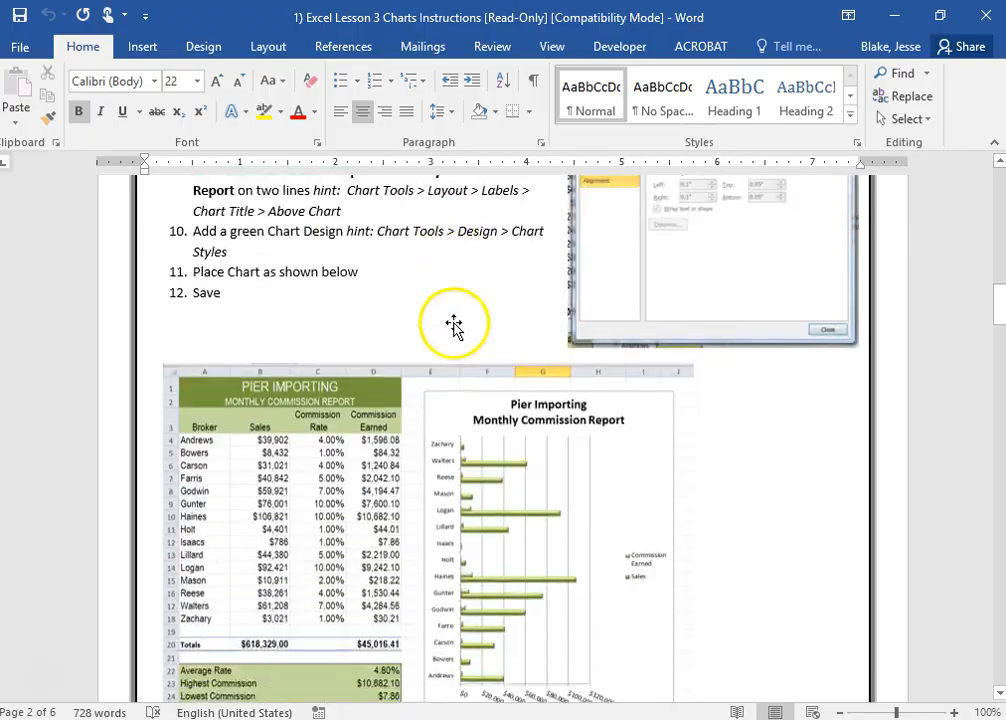
pyautogui.scroll(-9, 634, 368)
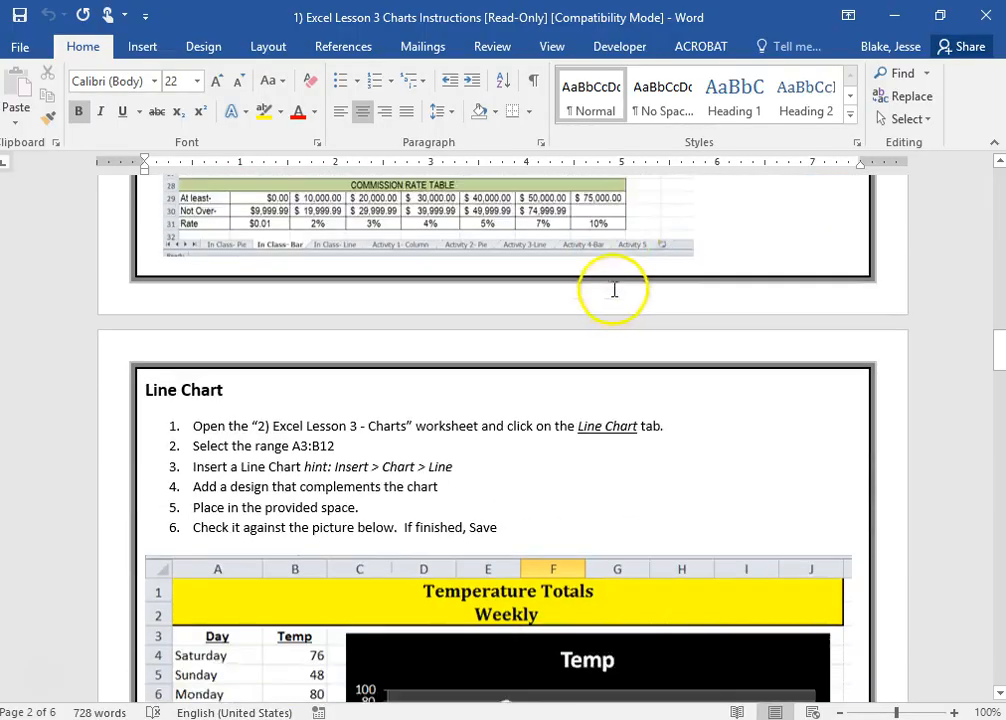
pyautogui.scroll(-8, 606, 494)
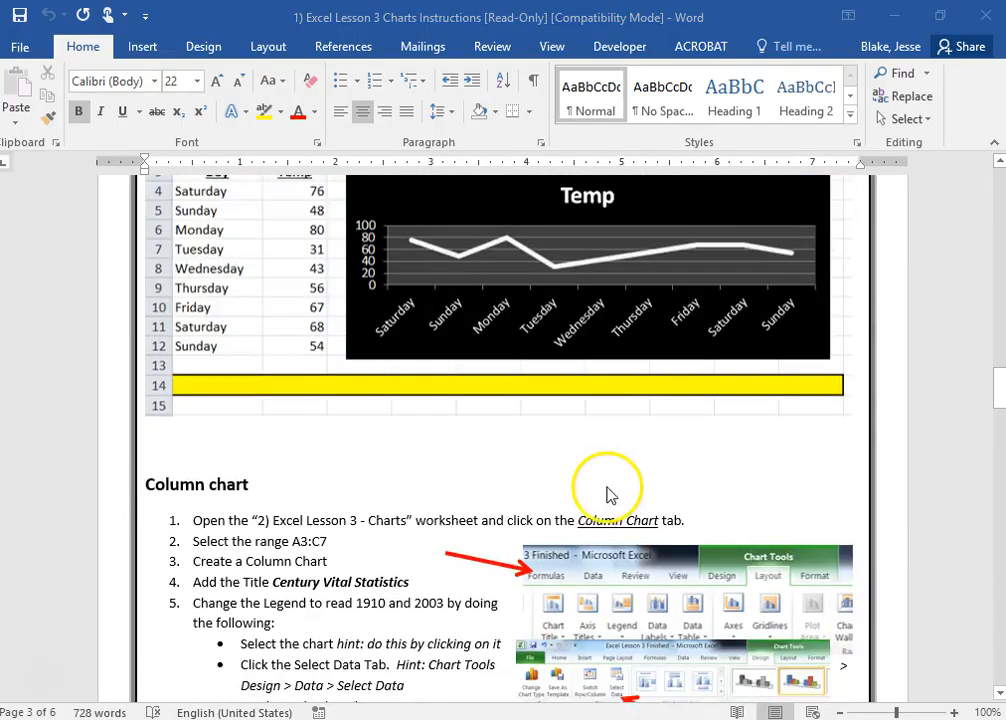
pyautogui.scroll(-10, 590, 460)
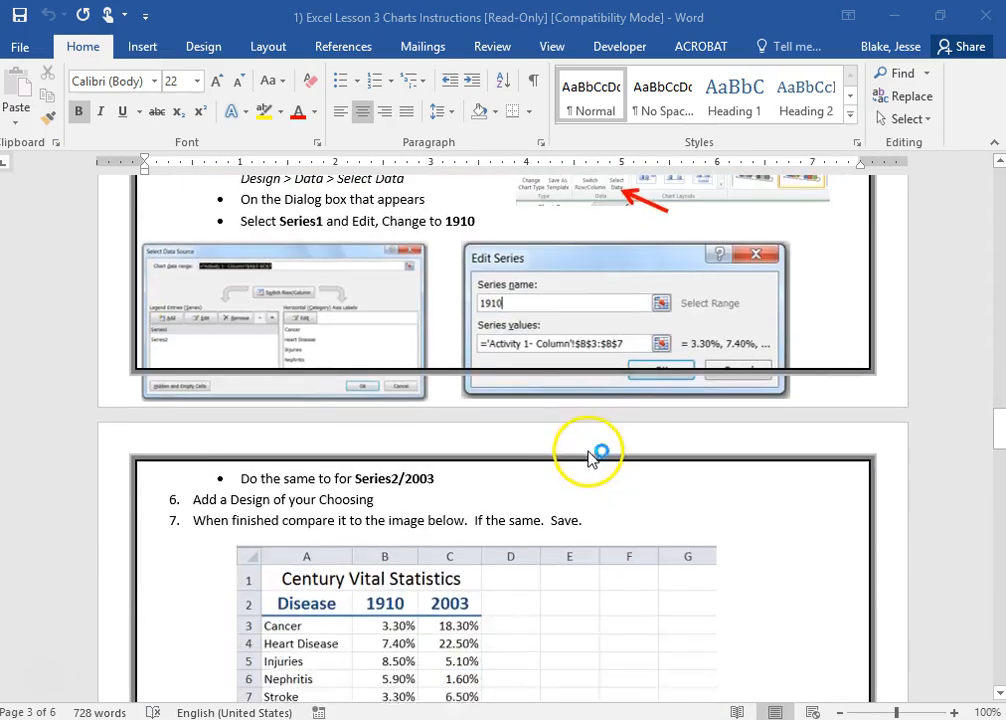
pyautogui.scroll(-9, 520, 507)
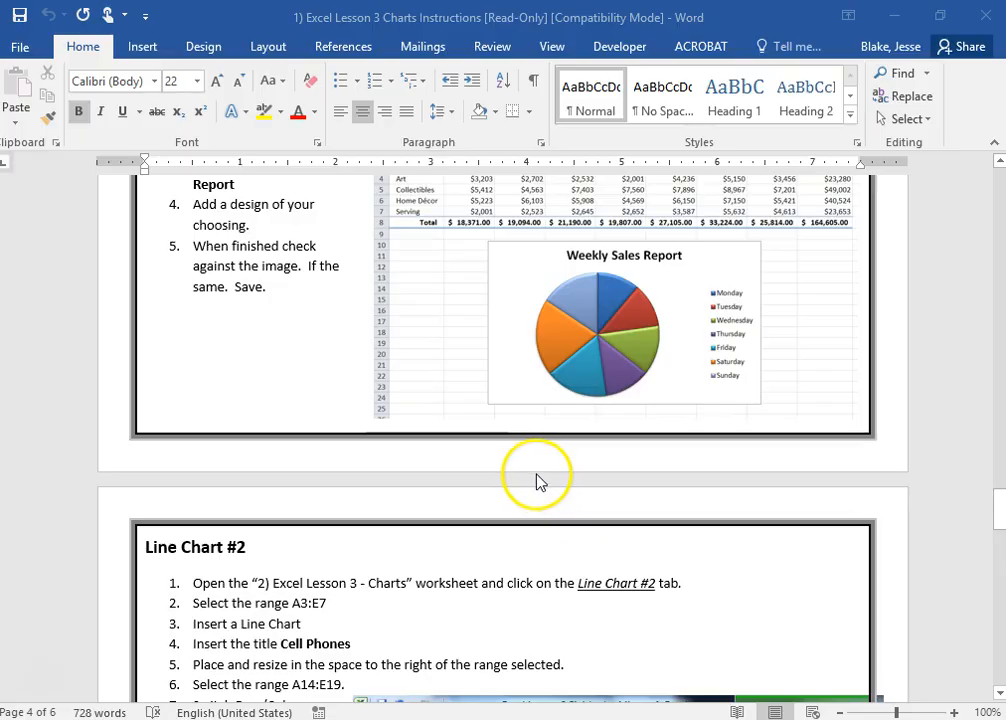
pyautogui.scroll(2, 522, 408)
pyautogui.scroll(10, 476, 366)
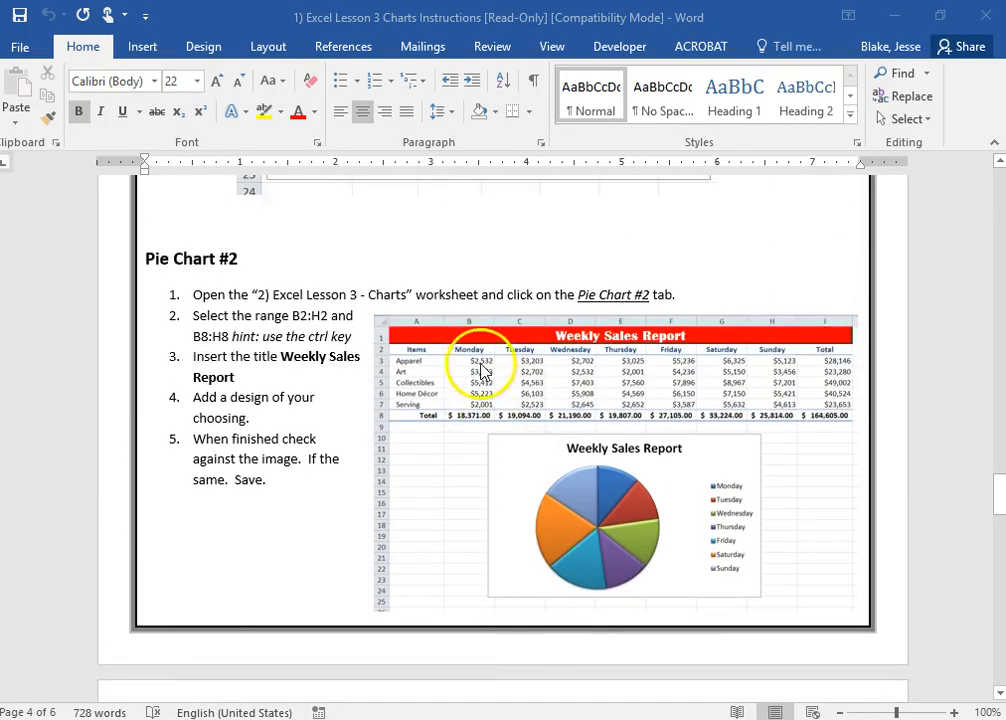
pyautogui.scroll(-9, 465, 370)
pyautogui.scroll(-8, 402, 418)
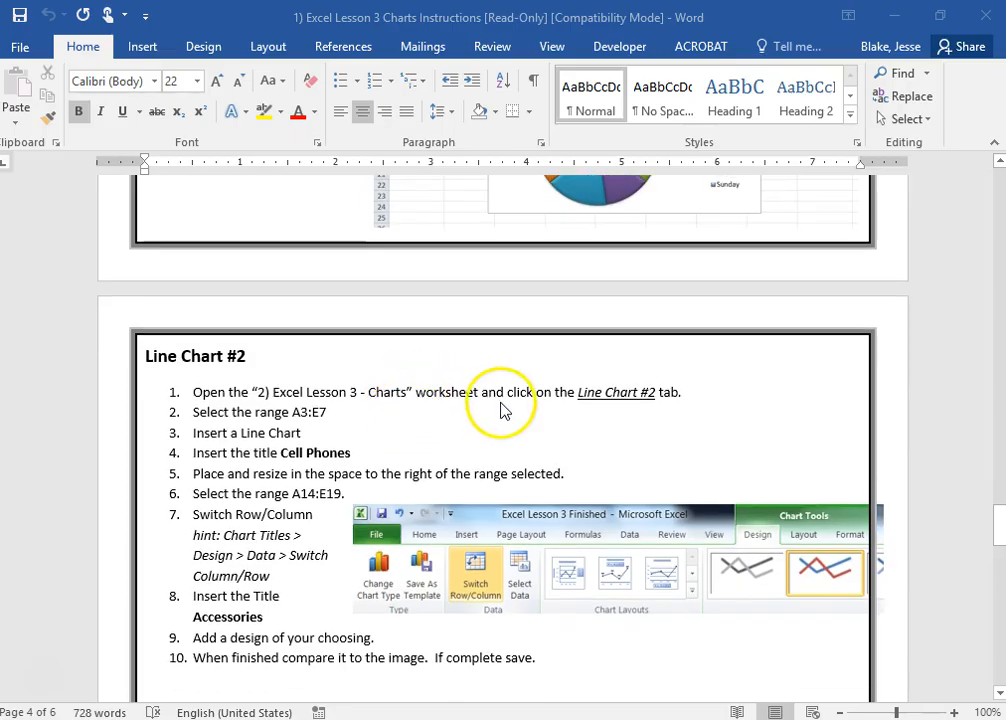
pyautogui.scroll(-20, 508, 405)
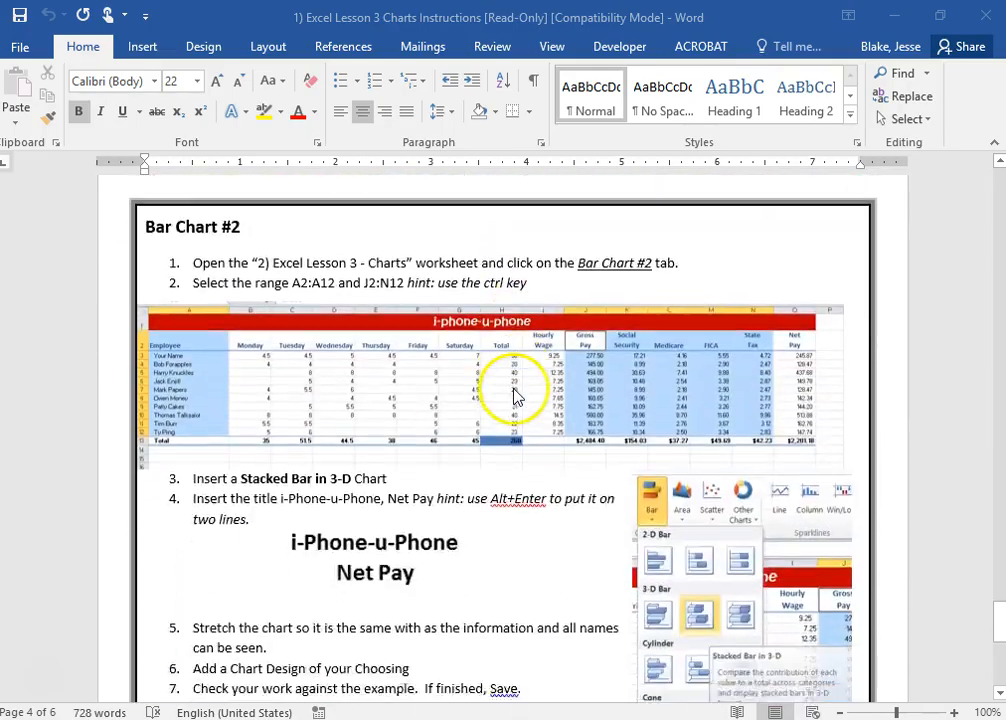
pyautogui.scroll(-14, 513, 397)
pyautogui.scroll(14, 516, 409)
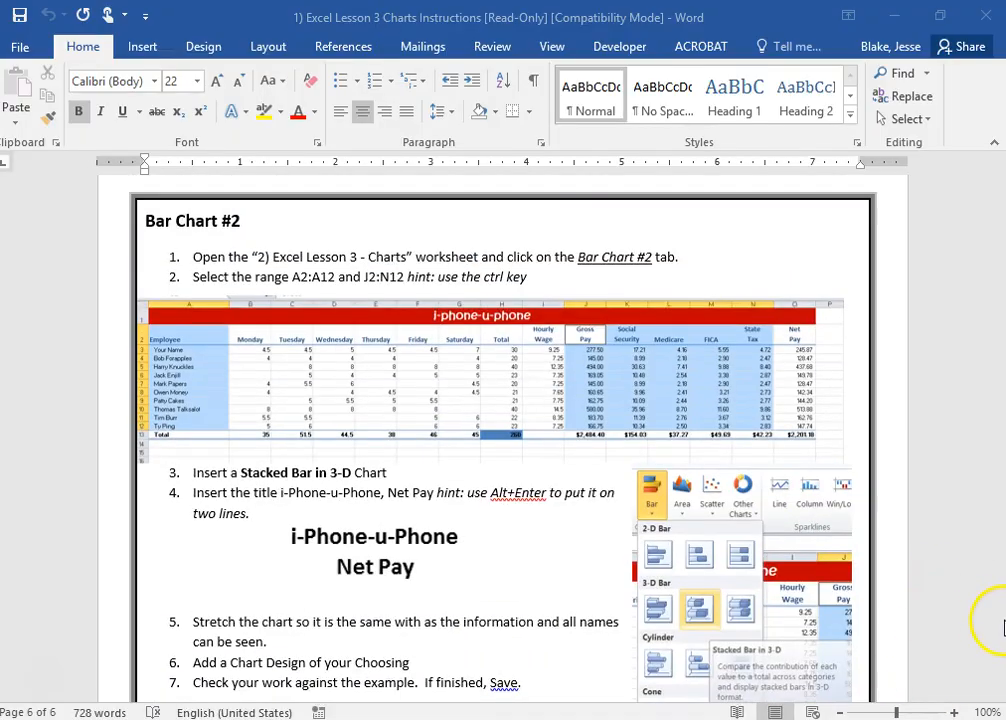
pyautogui.moveTo(998, 636); pyautogui.dragTo(993, 178)
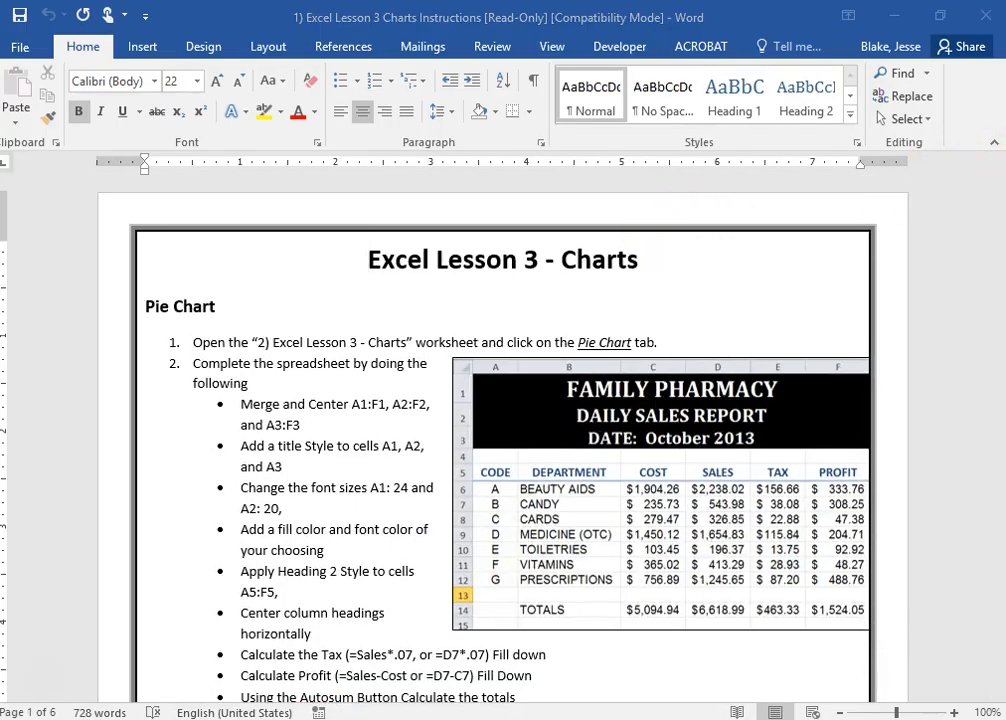
# Minimize the browser and switch to the 2) Excel Lesson 3 - Charts workbook in Excel
pyautogui.hotkey('alt', 'Tab')
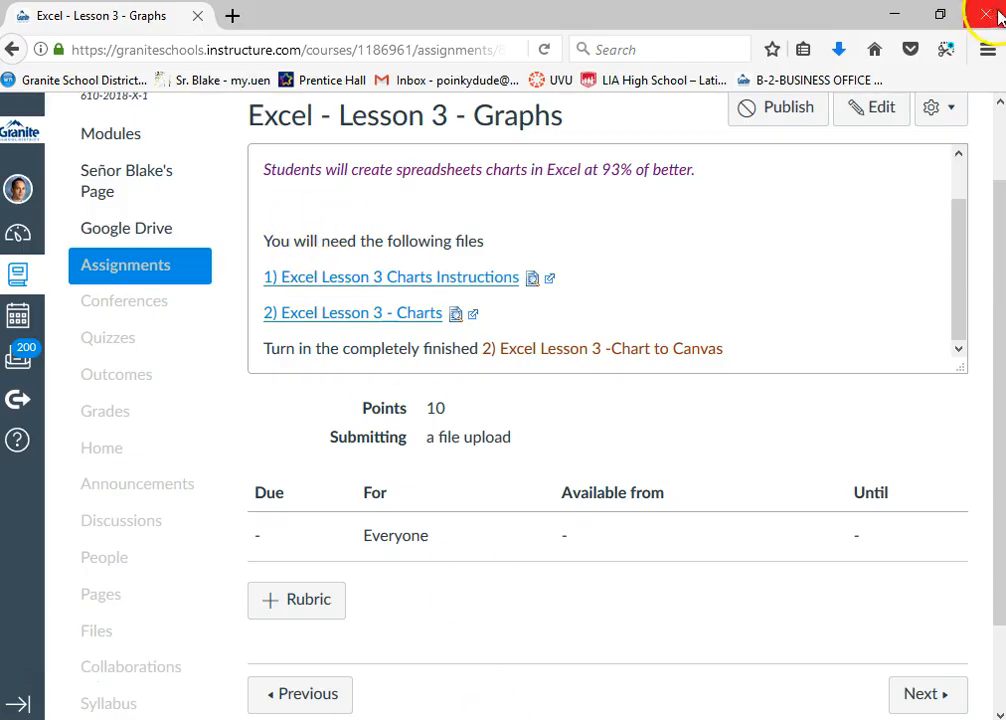
pyautogui.click(895, 14)
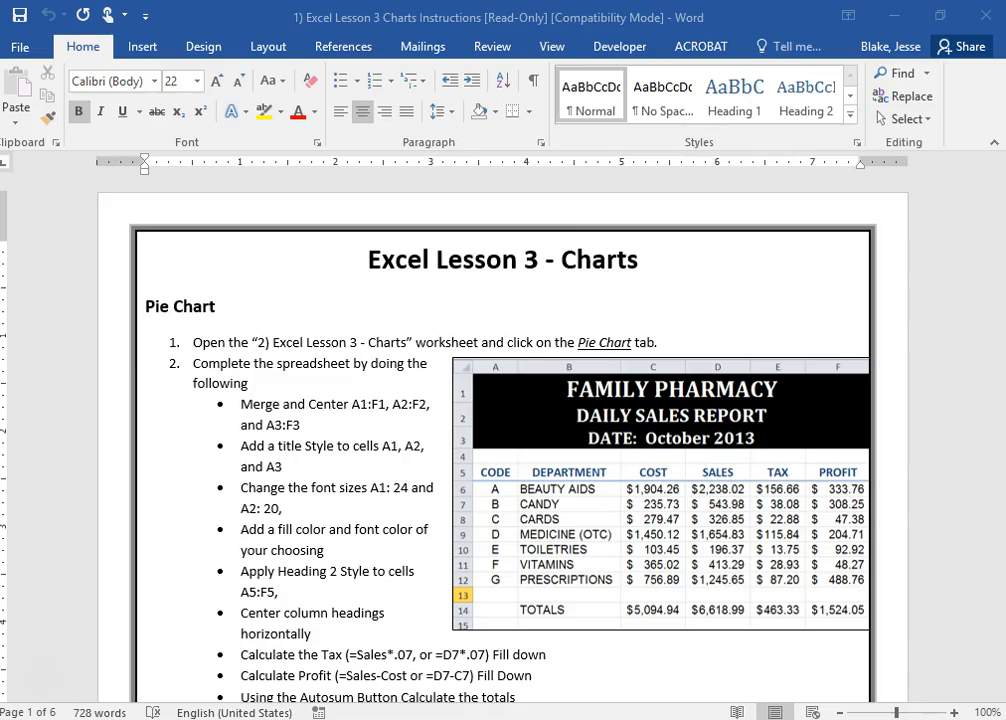
pyautogui.hotkey('alt', 'Tab')
pyautogui.click(669, 29)
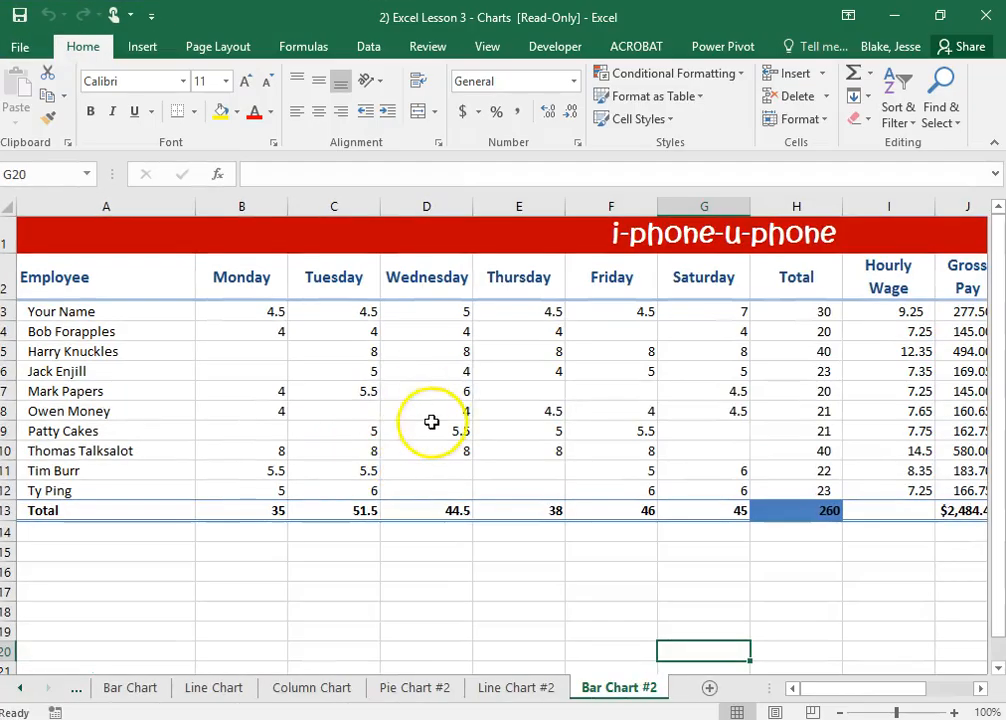
# Look through the workbook's chart worksheets, including Bar Chart, Pie Chart #2, Line Chart #2 and Bar Chart #2, finishing on the Pie Chart sheet
pyautogui.click(119, 690)
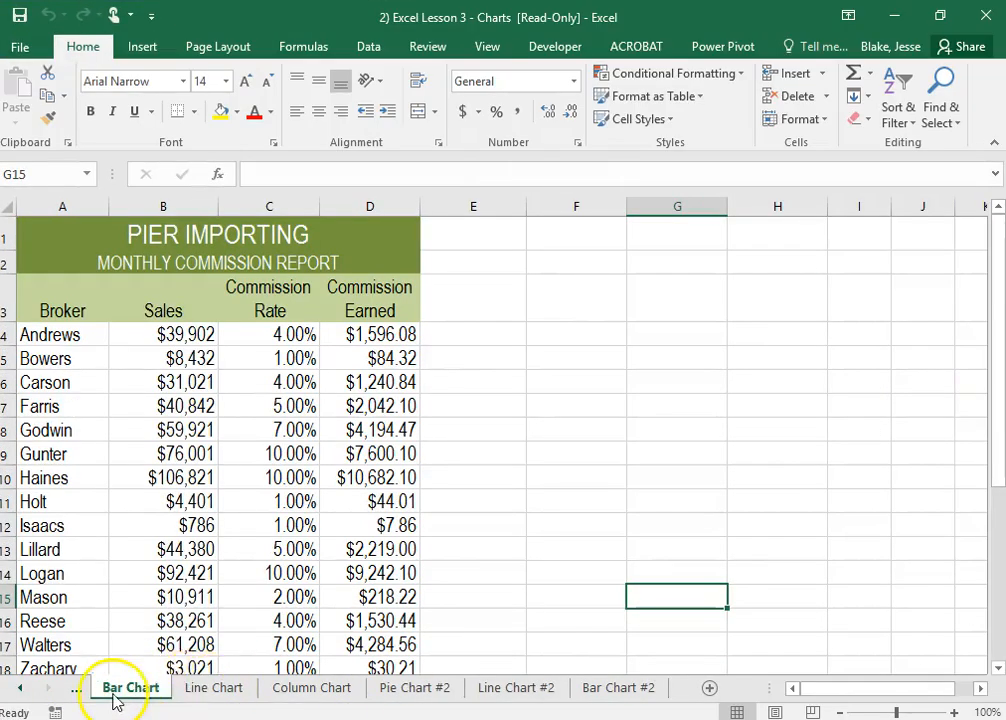
pyautogui.click(77, 692)
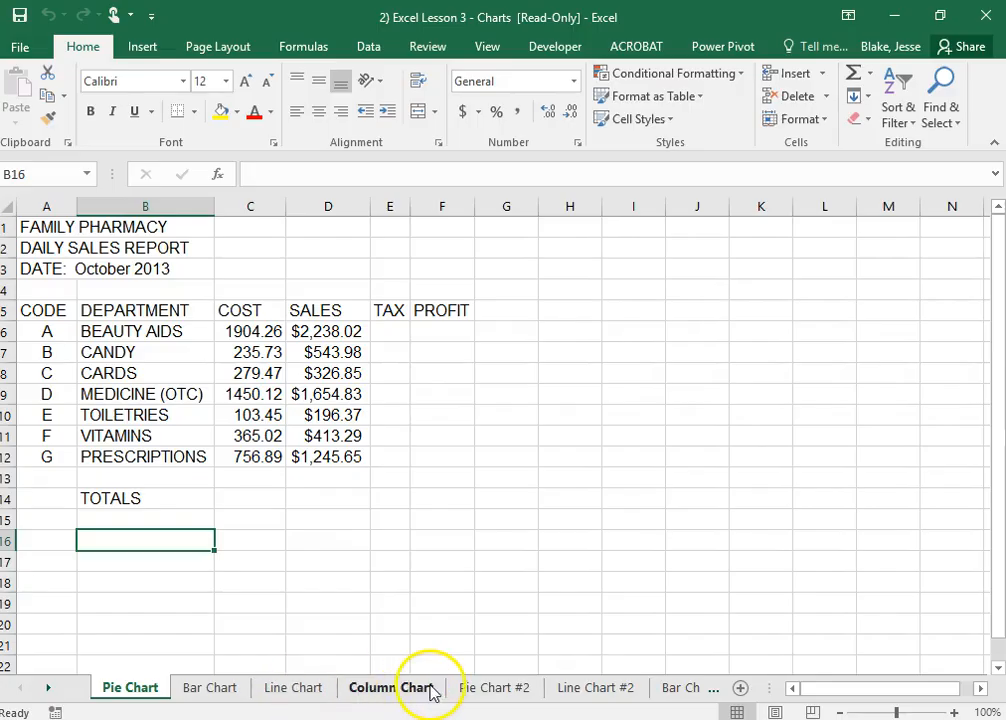
pyautogui.click(482, 692)
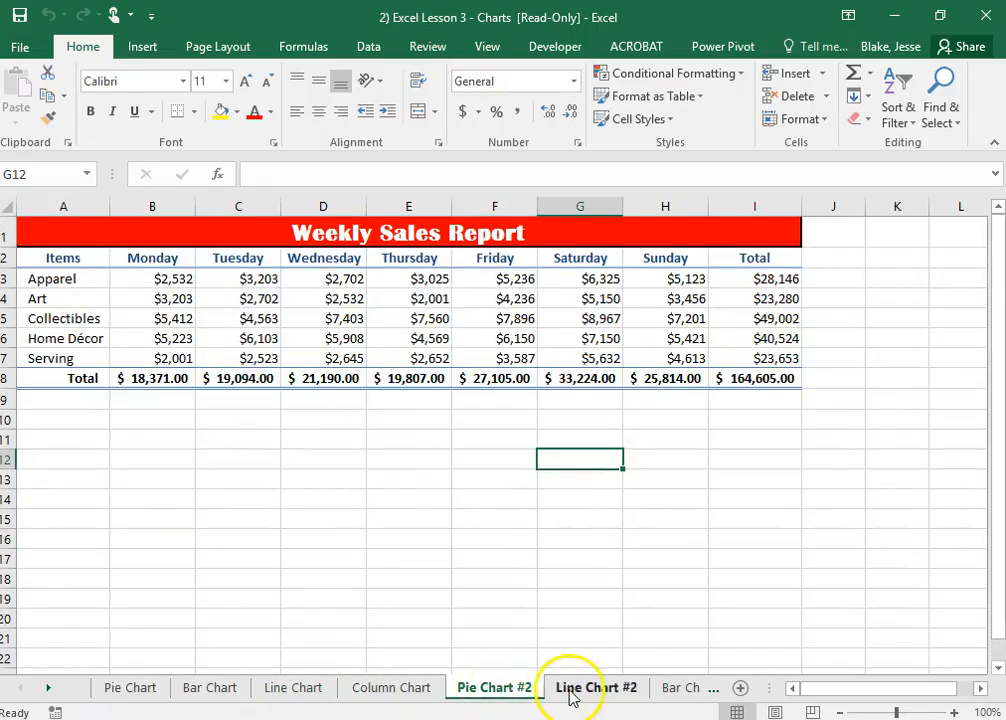
pyautogui.click(575, 690)
pyautogui.click(668, 690)
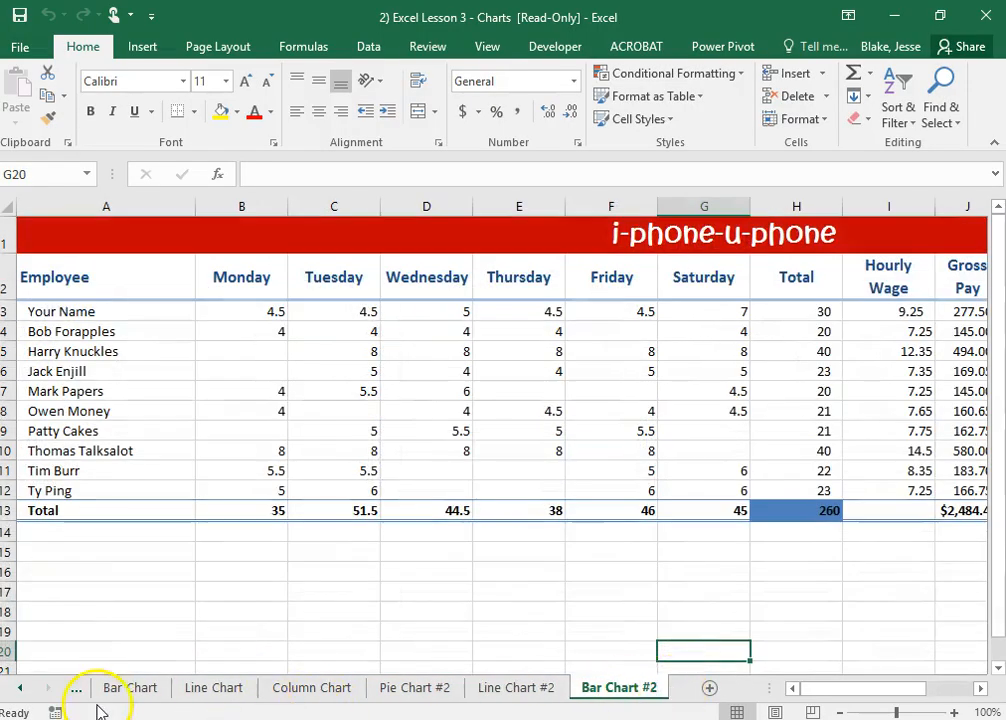
pyautogui.click(143, 694)
pyautogui.click(76, 690)
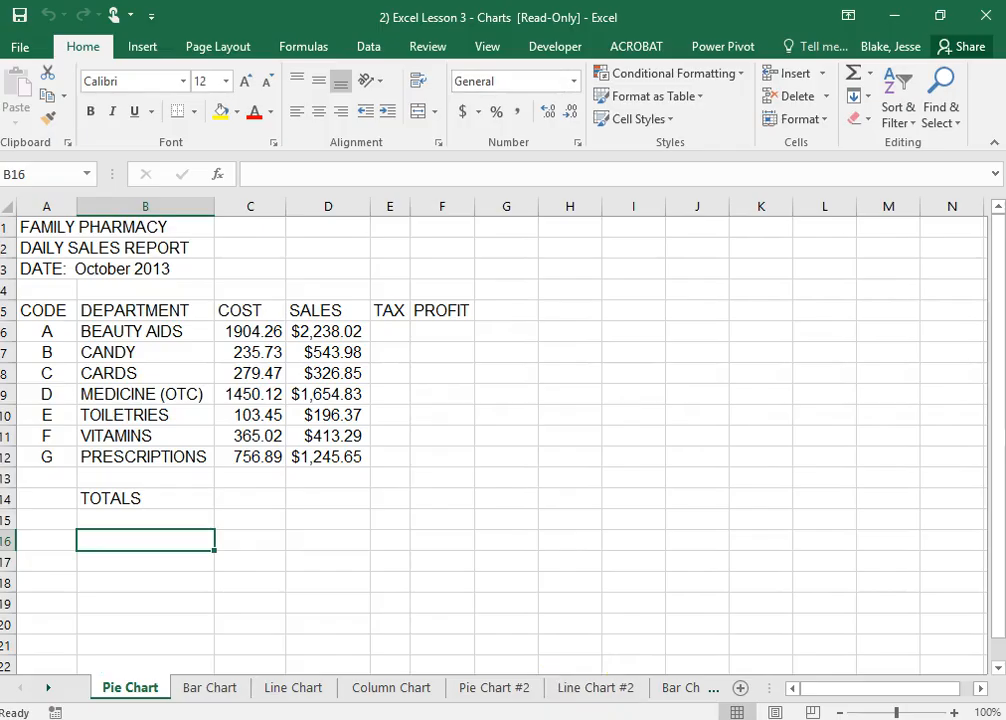
# Switch back to the Word instructions and view the Pie Chart section's steps for completing the spreadsheet
pyautogui.hotkey('alt', 'Tab')
pyautogui.scroll(-3, 265, 545)
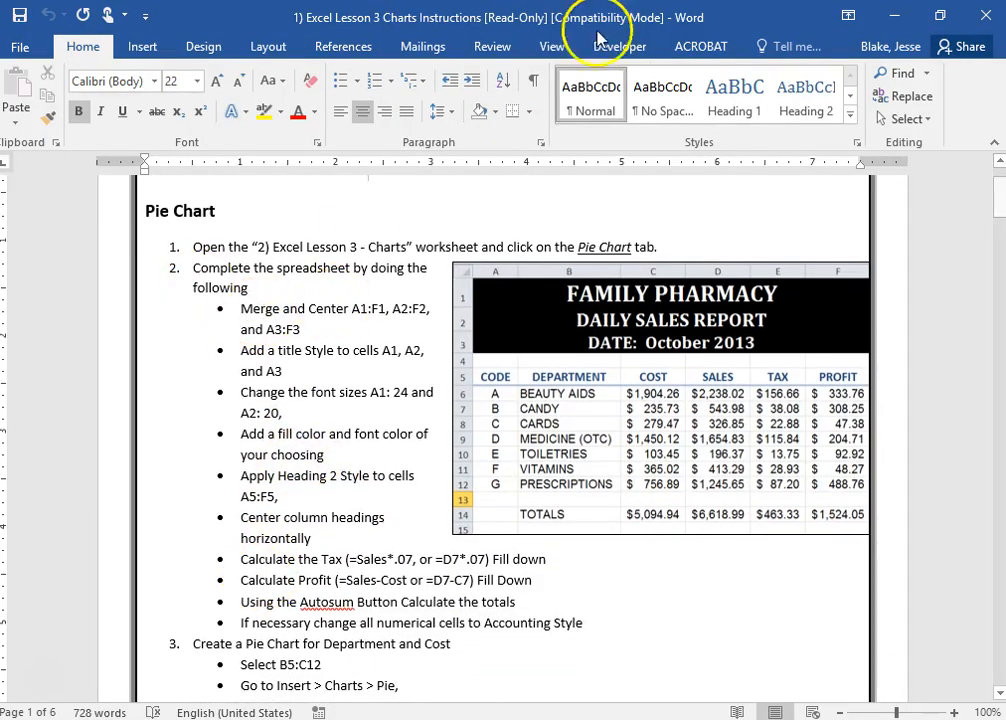
# Examine the Word instructions' Pie Chart steps and the i-phone-u-phone line chart example, and return to the Excel Pie Chart sheet's data
pyautogui.hotkey('alt', 'Tab')
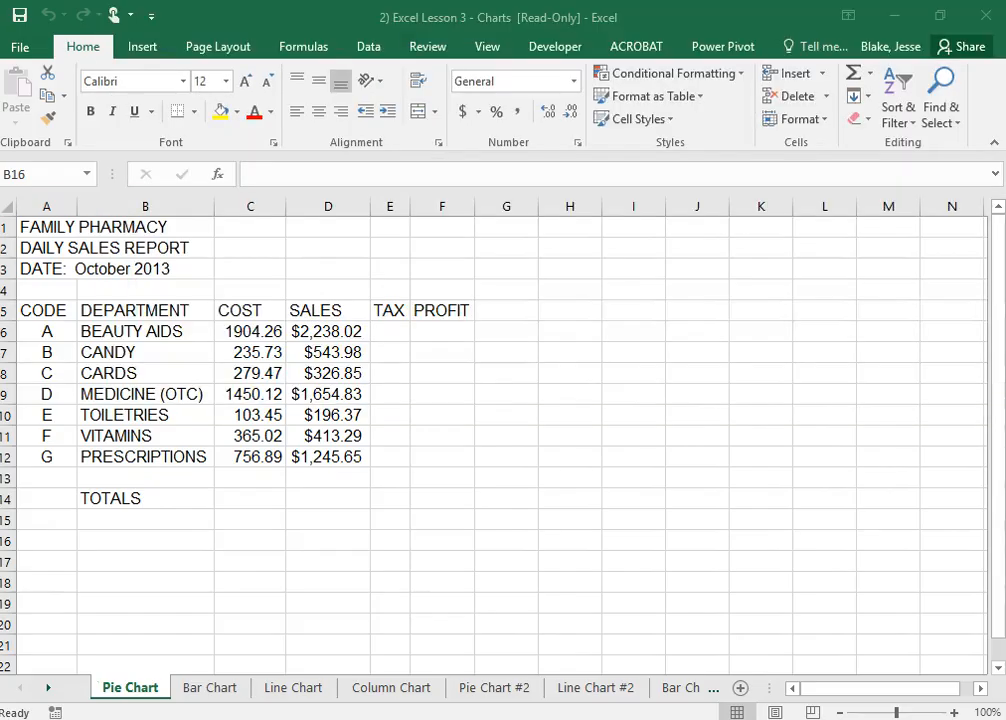
pyautogui.hotkey('alt', 'Tab')
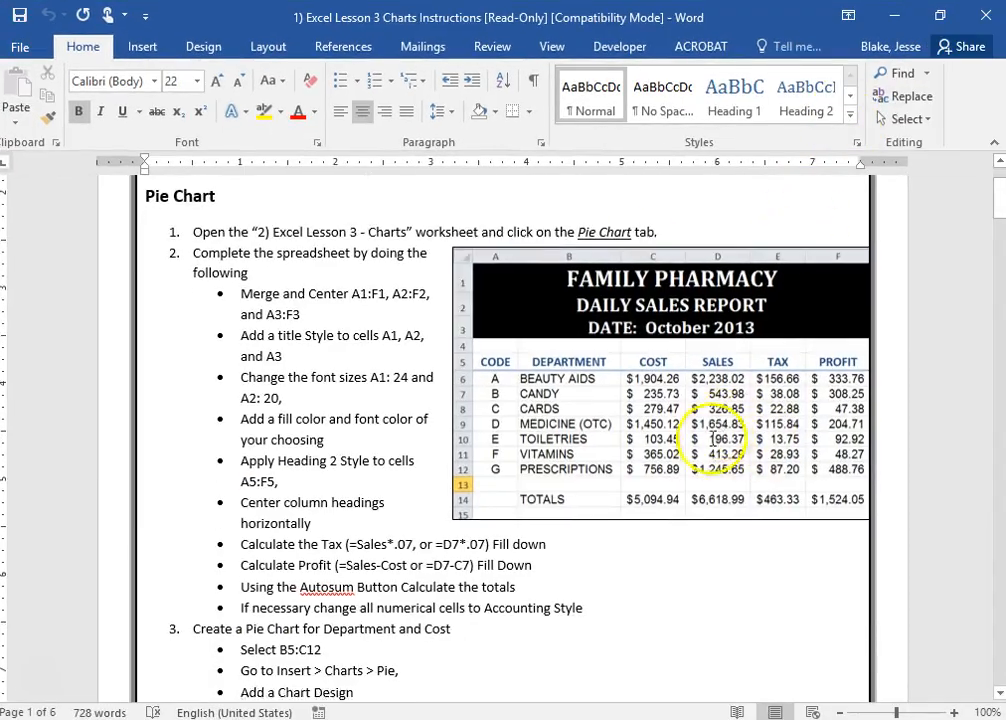
pyautogui.scroll(-10, 669, 427)
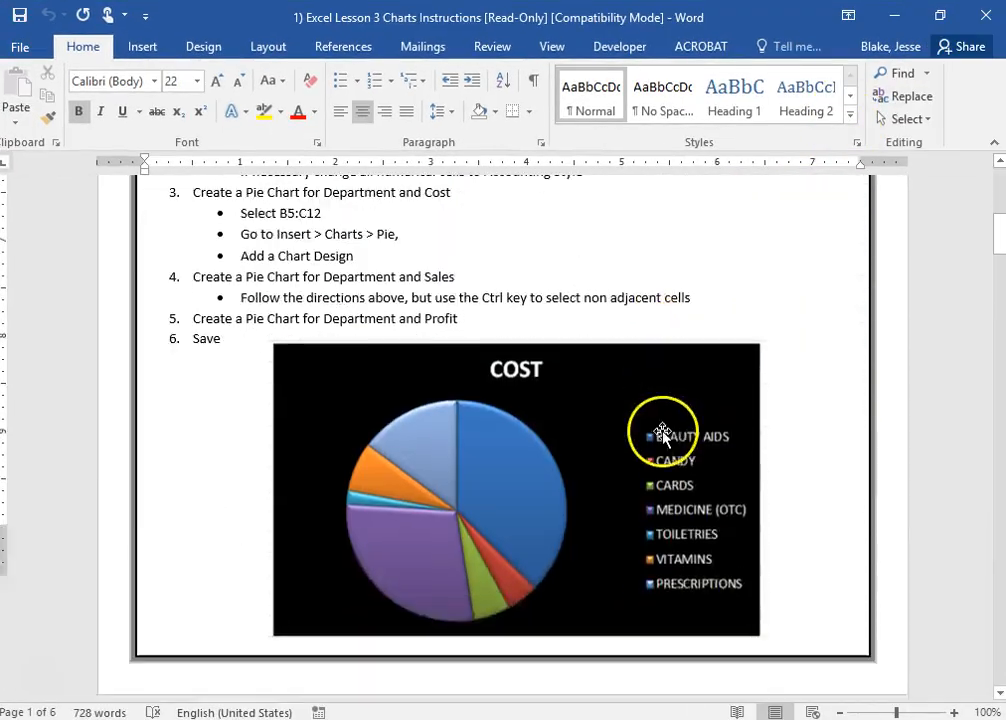
pyautogui.moveTo(995, 269); pyautogui.dragTo(985, 584)
pyautogui.scroll(2, 984, 575)
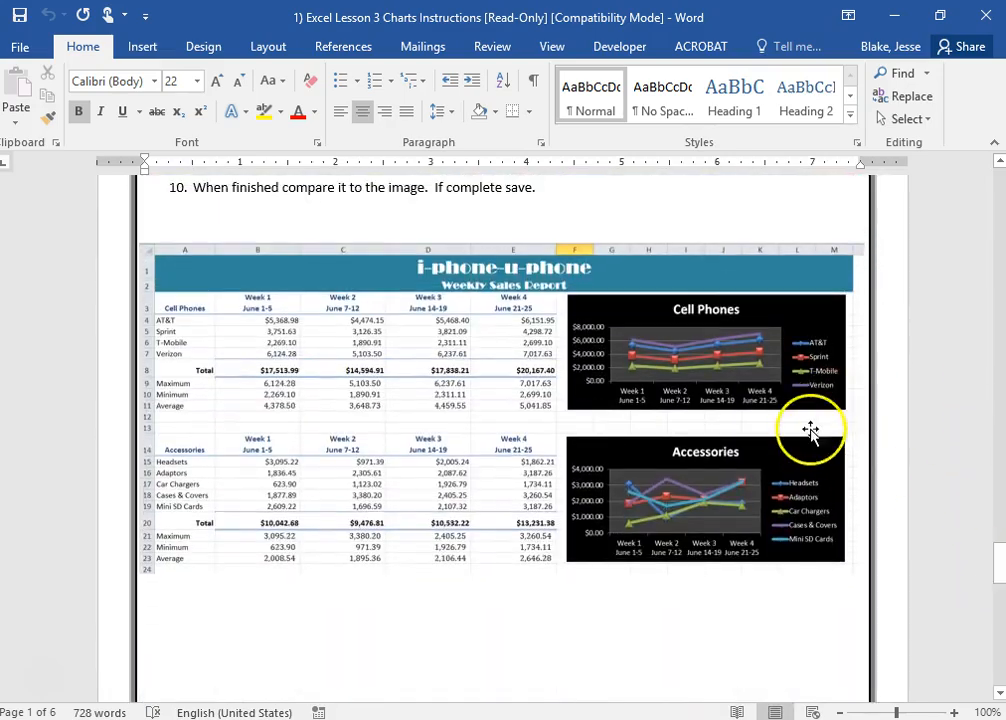
pyautogui.scroll(4, 700, 343)
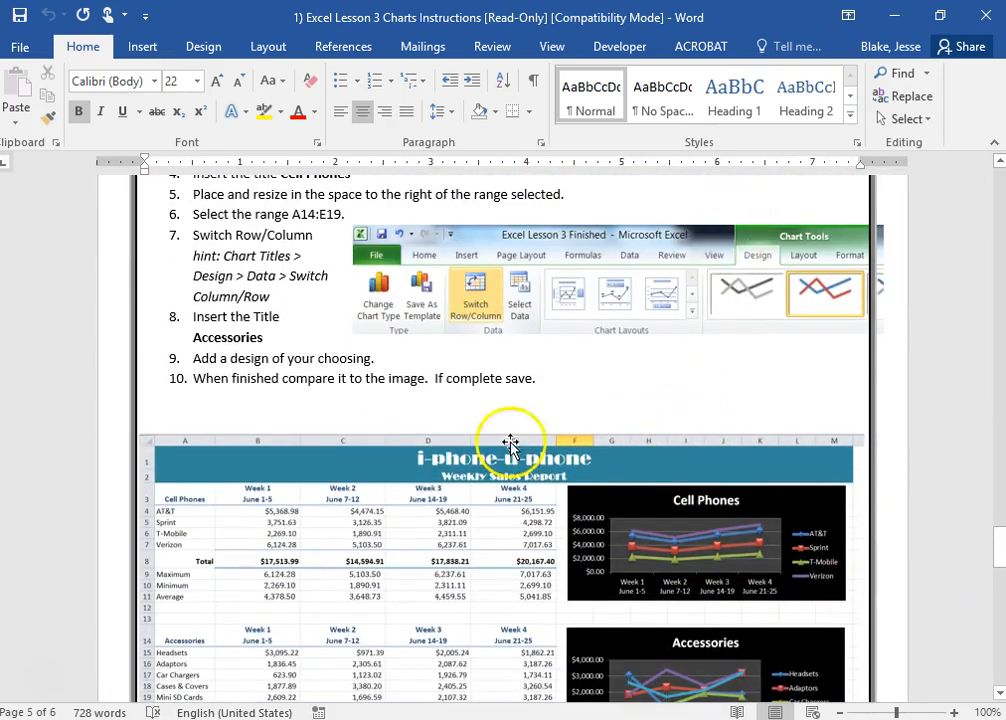
pyautogui.scroll(-2, 450, 460)
pyautogui.scroll(-1, 432, 478)
pyautogui.moveTo(517, 16); pyautogui.dragTo(510, 0)
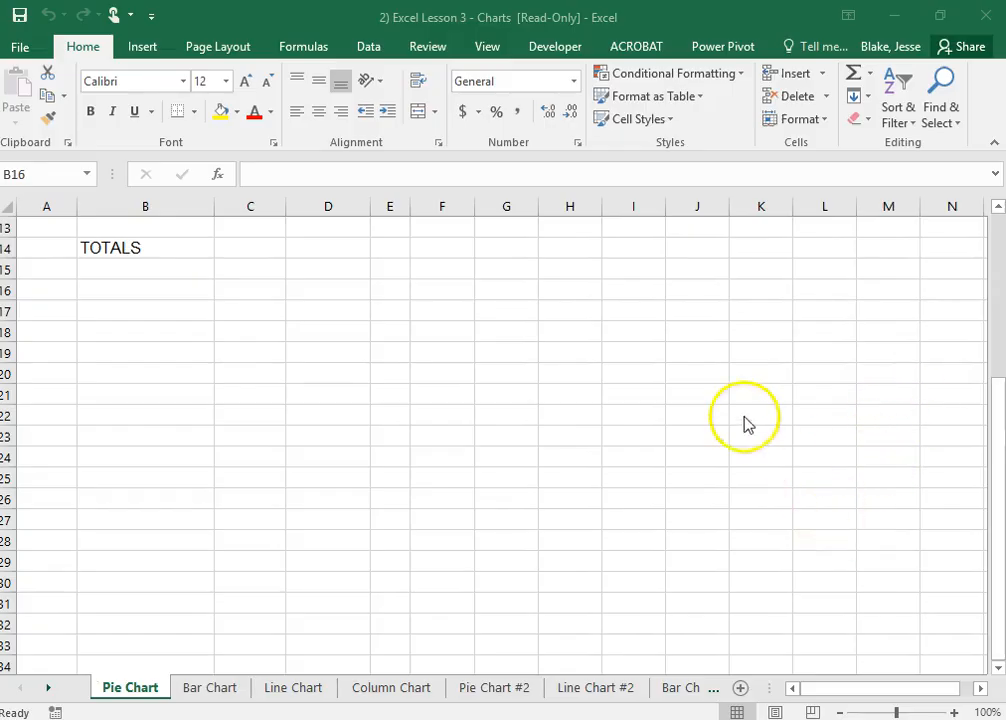
pyautogui.scroll(4, 207, 398)
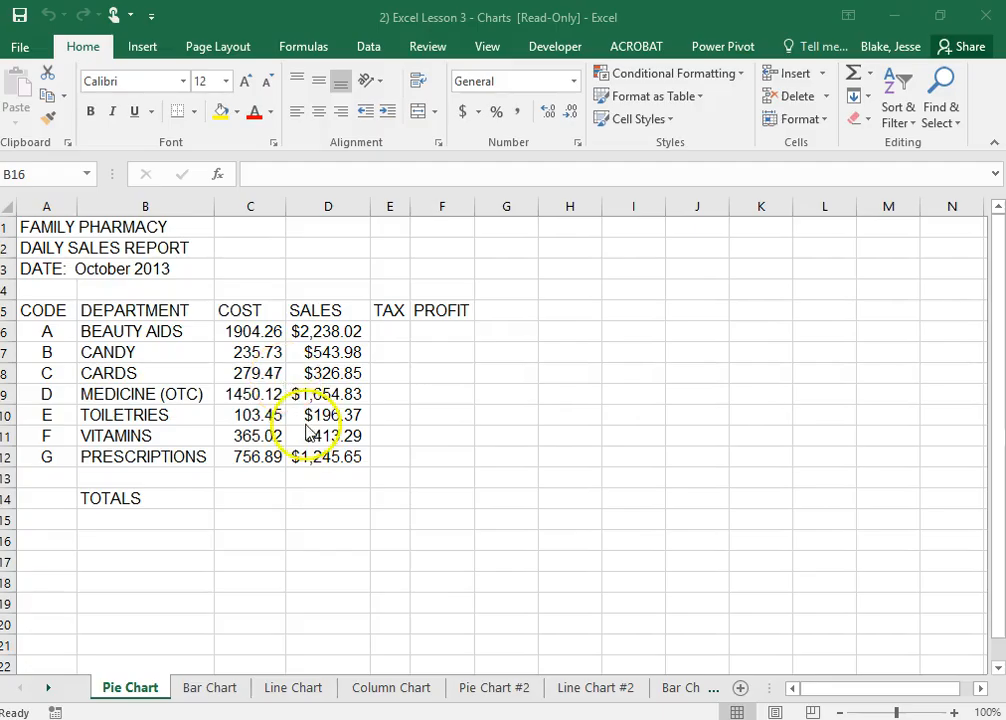
# Merge and center each of the three title rows separately across A1:F1, A2:F2 and A3:F3 on the Pie Chart sheet
pyautogui.click(54, 314)
pyautogui.moveTo(44, 229); pyautogui.dragTo(437, 229)
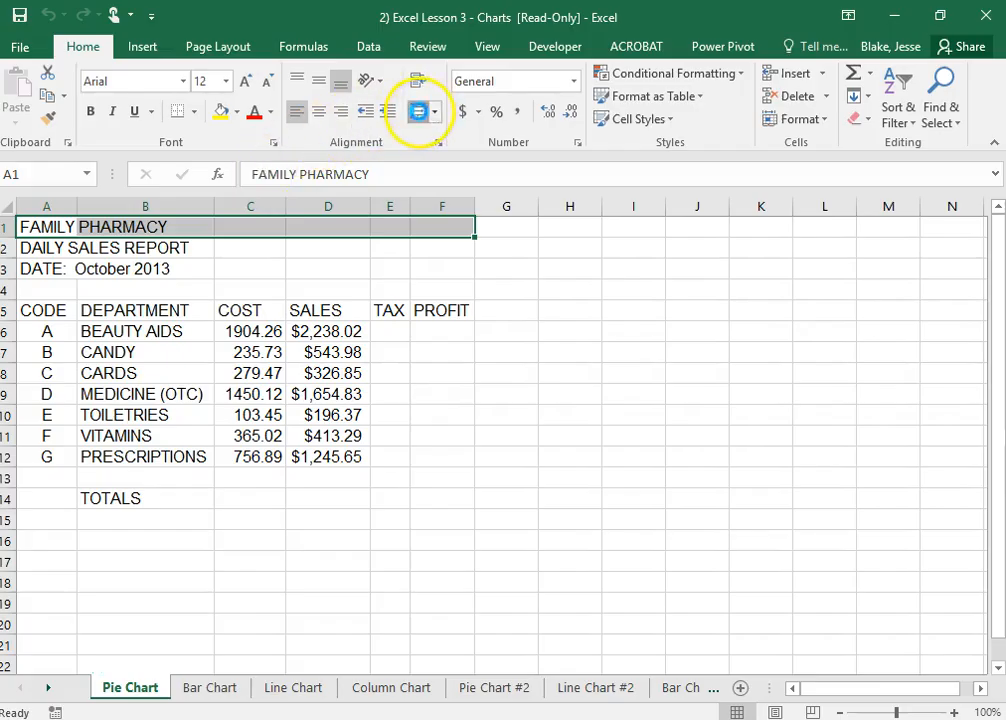
pyautogui.click(418, 112)
pyautogui.click(45, 248)
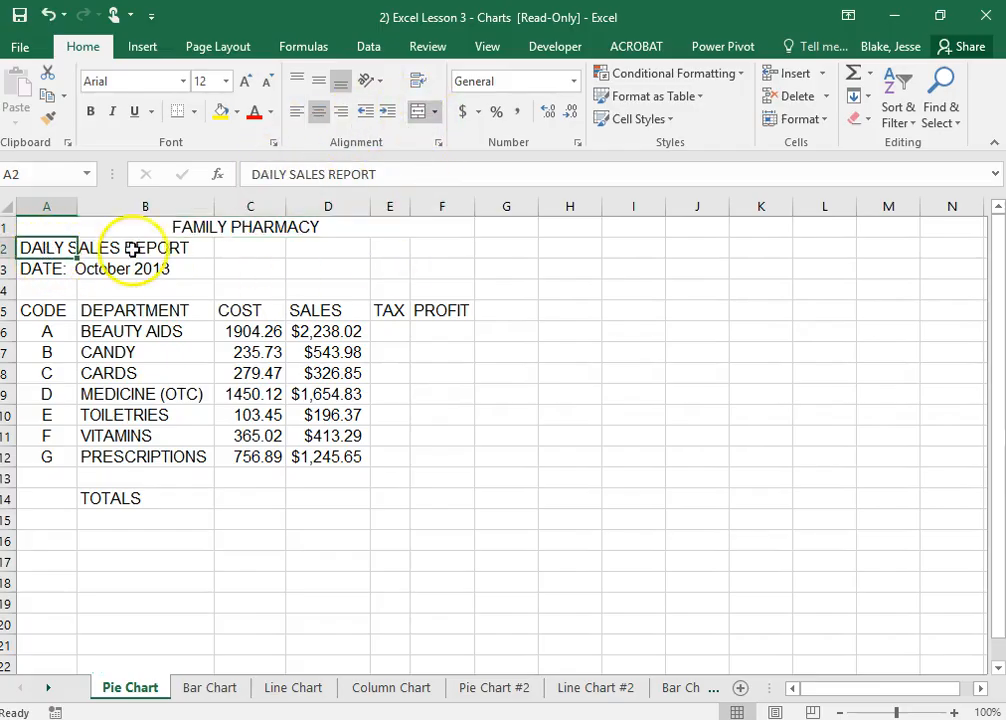
pyautogui.moveTo(133, 249); pyautogui.dragTo(375, 247)
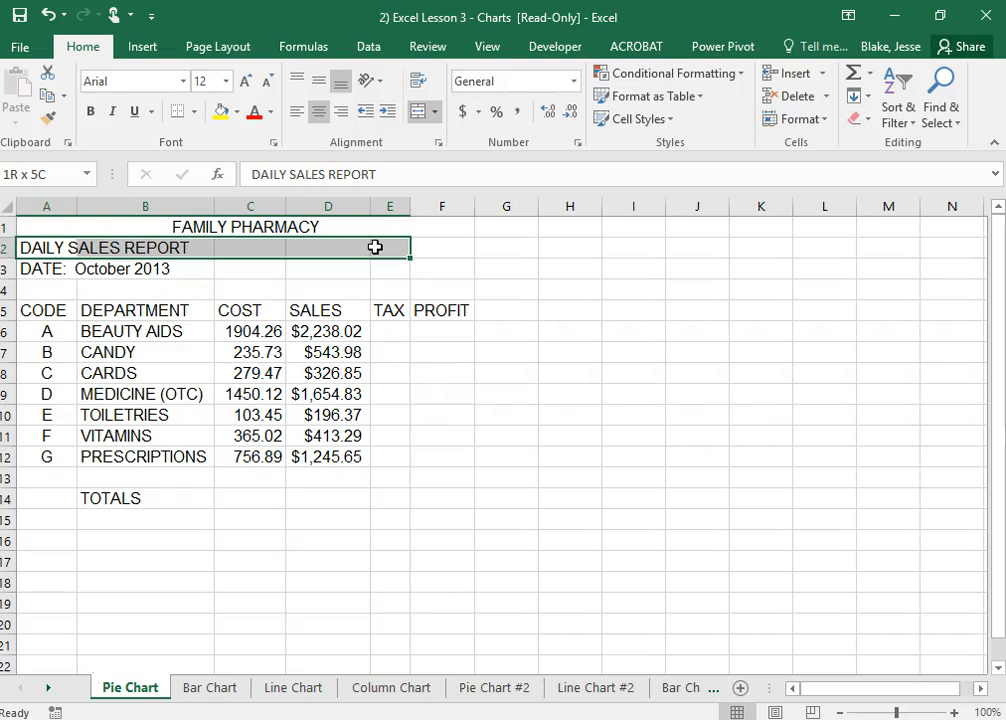
pyautogui.moveTo(392, 245); pyautogui.dragTo(429, 247)
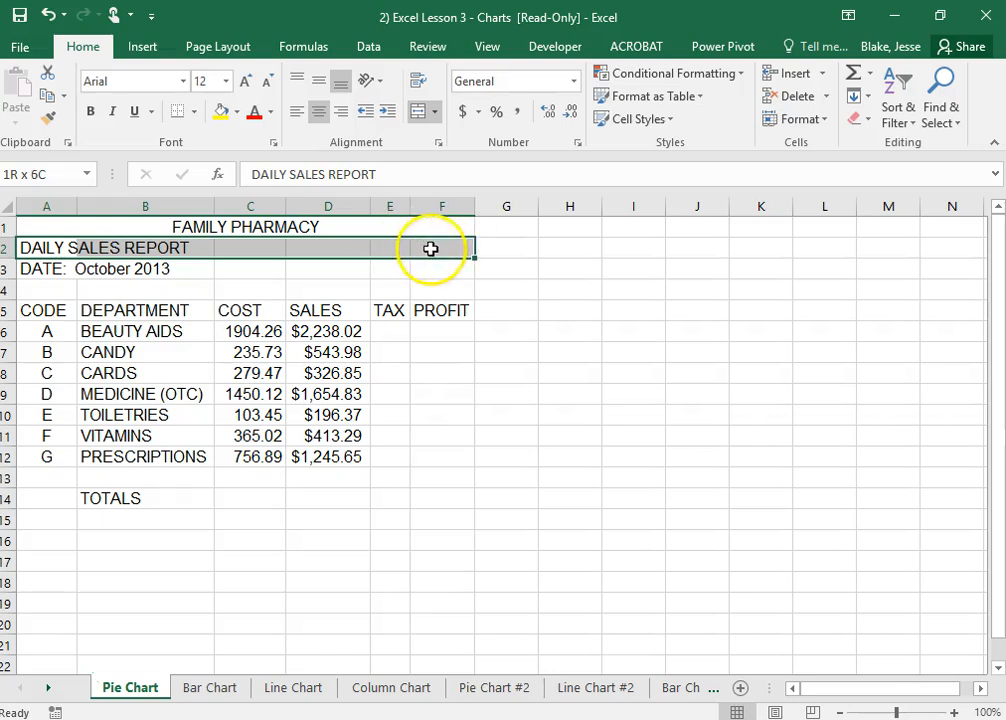
pyautogui.click(418, 112)
pyautogui.moveTo(45, 269); pyautogui.dragTo(440, 268)
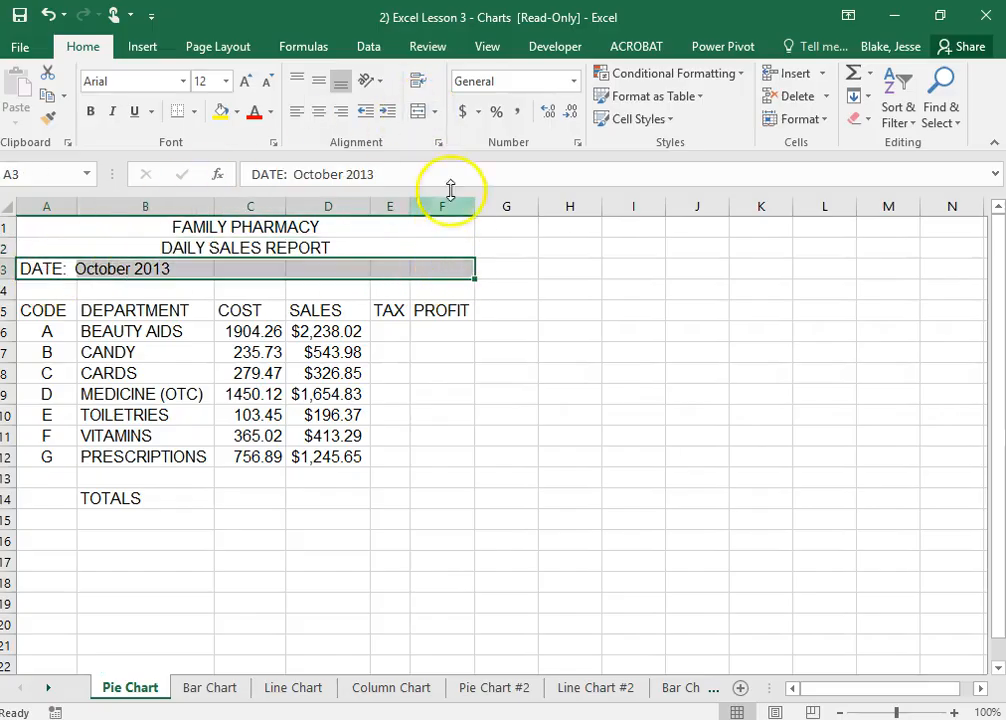
pyautogui.click(418, 112)
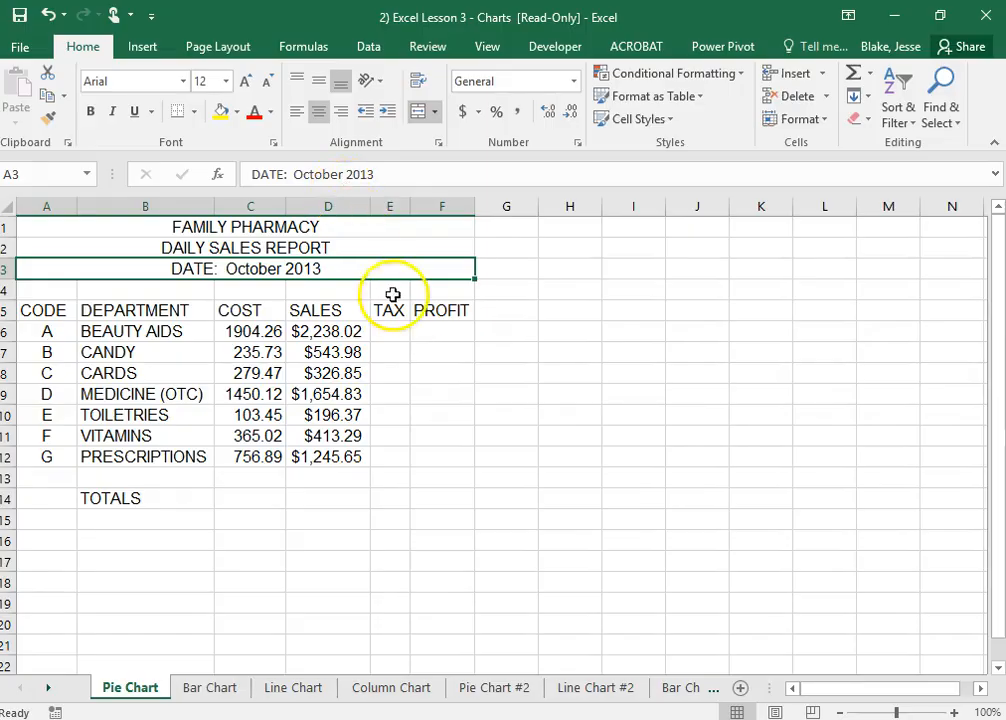
# Apply the Title cell style to the three merged heading rows A1, A2 and A3
pyautogui.click(230, 250)
pyautogui.moveTo(61, 224); pyautogui.dragTo(86, 261)
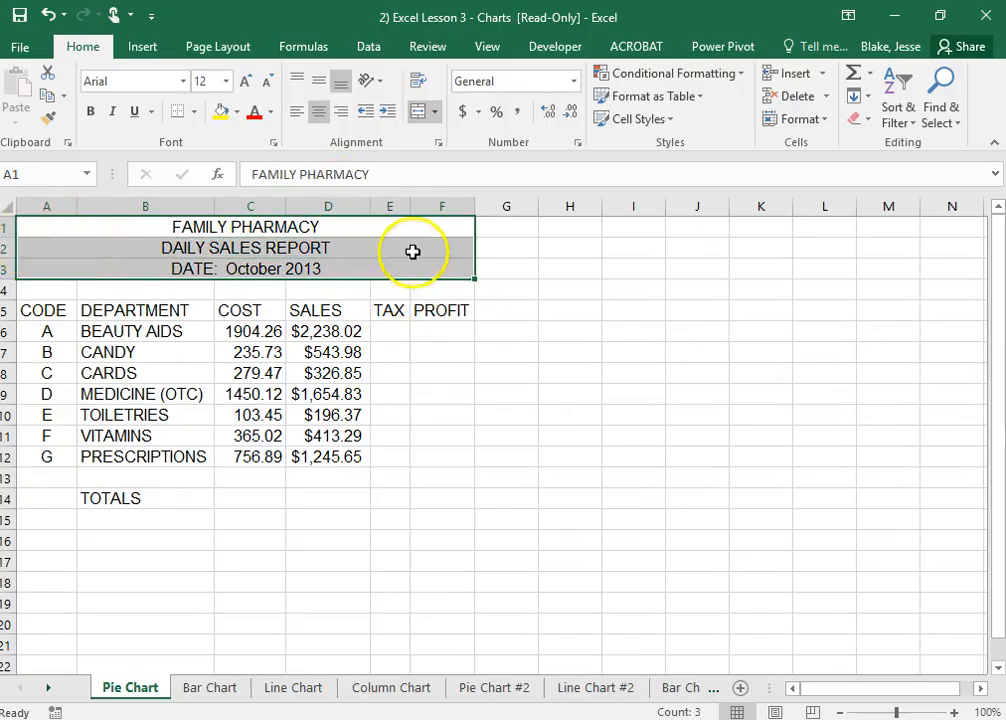
pyautogui.click(673, 123)
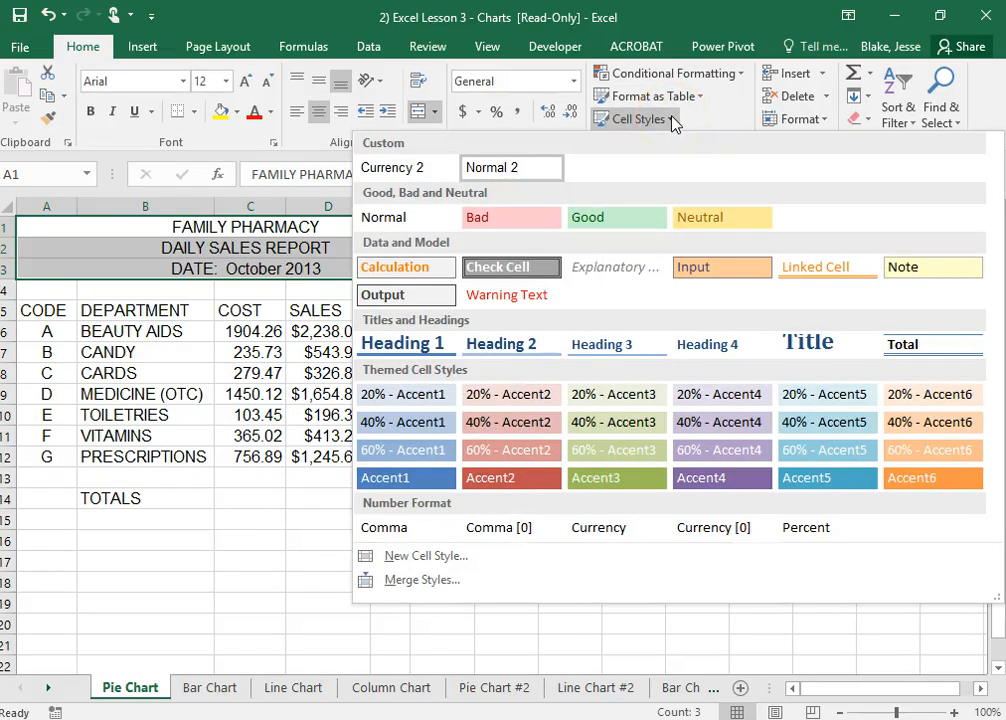
pyautogui.click(800, 343)
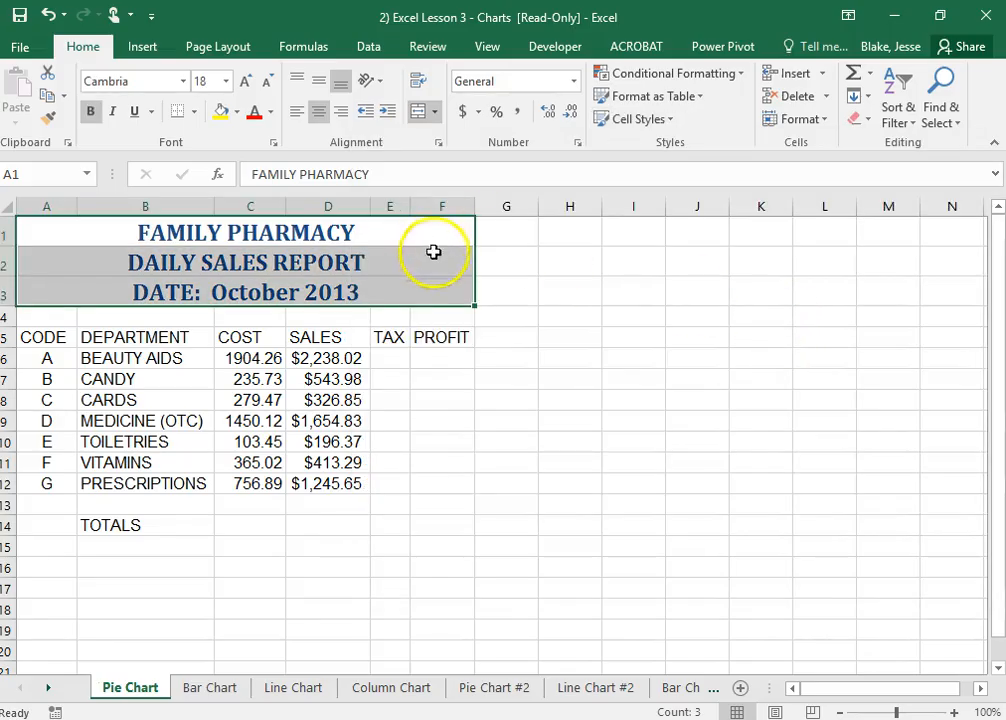
pyautogui.click(678, 362)
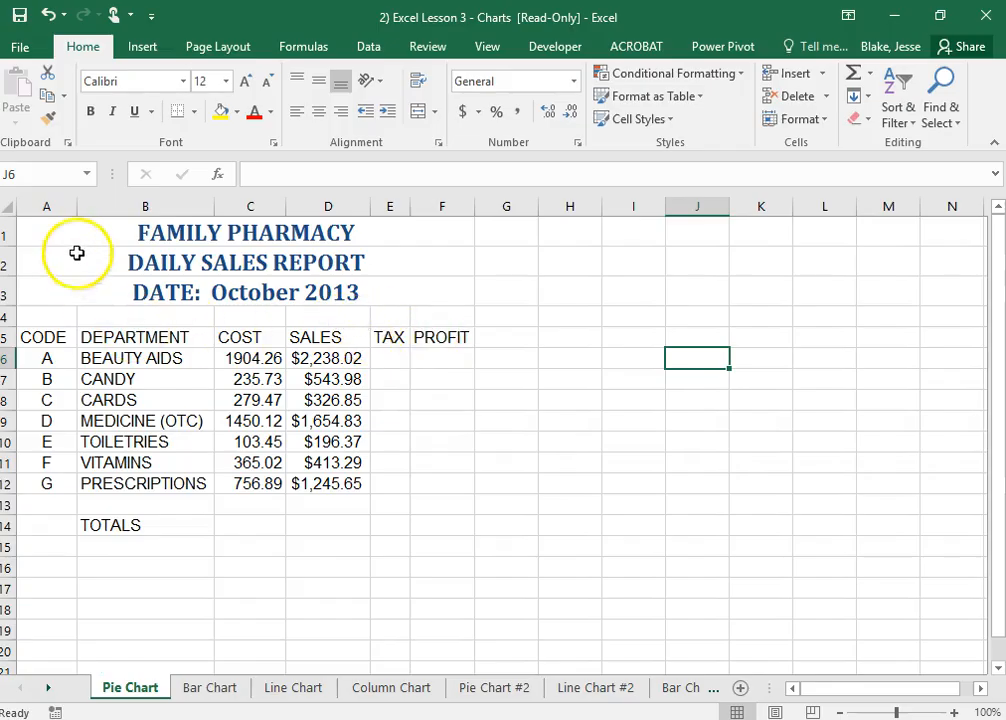
pyautogui.moveTo(49, 235); pyautogui.dragTo(9, 543)
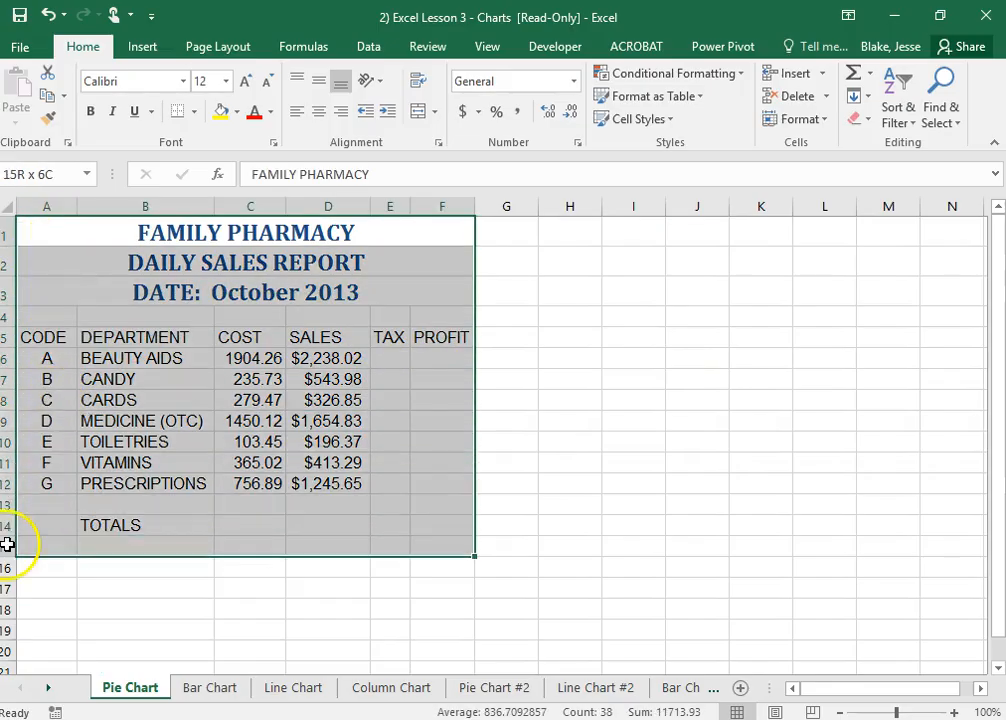
pyautogui.click(205, 559)
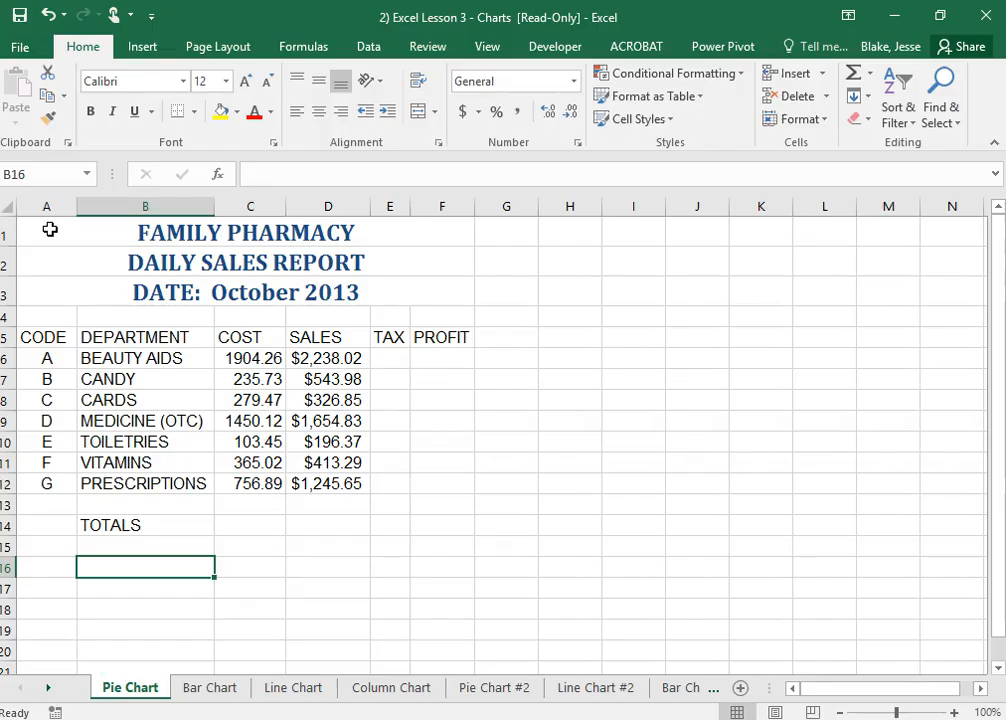
pyautogui.click(54, 230)
pyautogui.moveTo(53, 229); pyautogui.dragTo(105, 284)
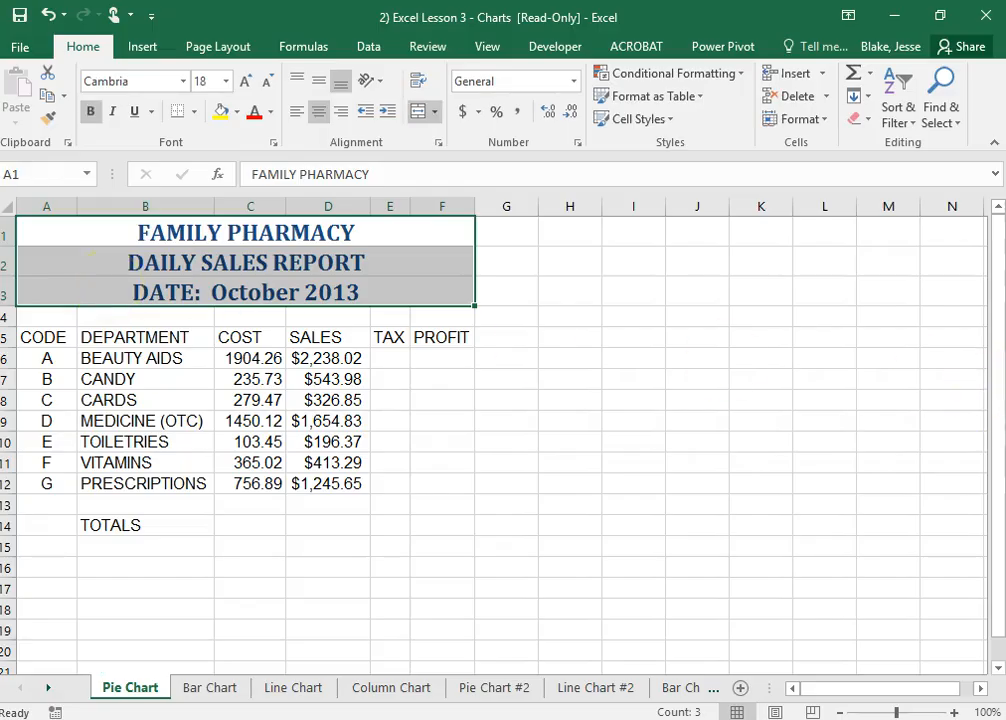
pyautogui.click(570, 400)
# Set the font size of FAMILY PHARMACY in A1 to 24 and DAILY SALES REPORT in A2 to 20
pyautogui.click(152, 228)
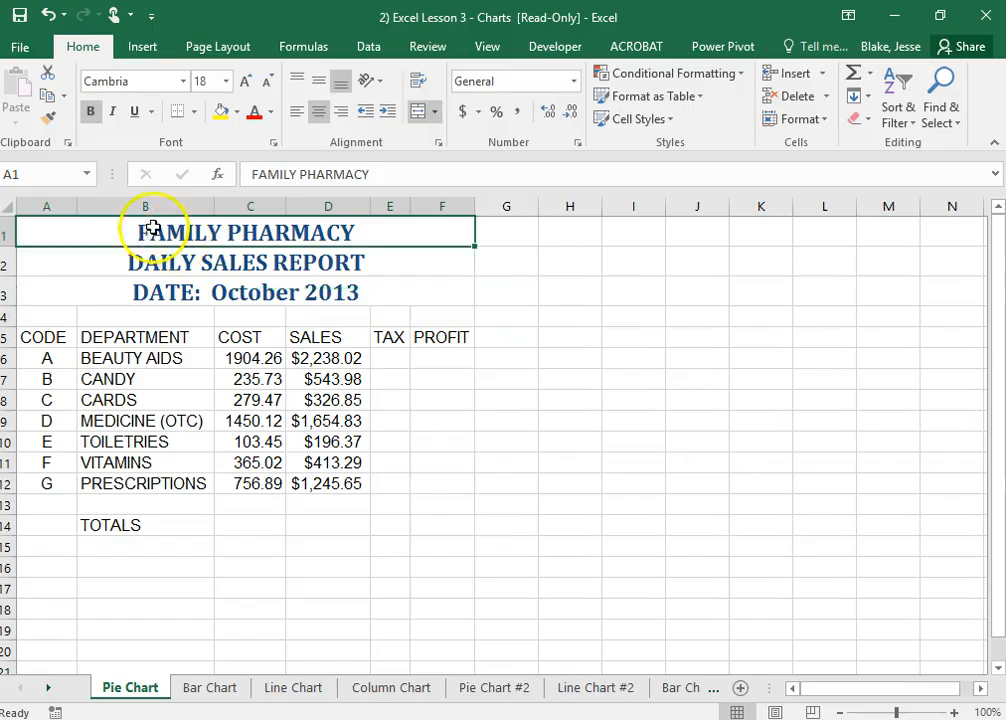
pyautogui.click(226, 82)
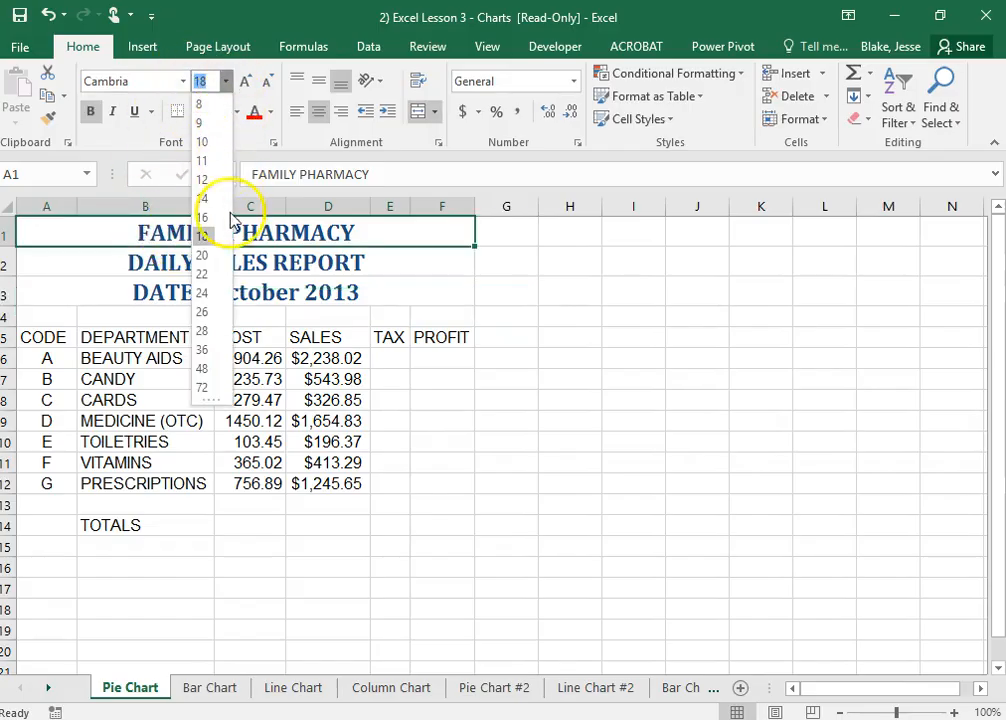
pyautogui.click(202, 292)
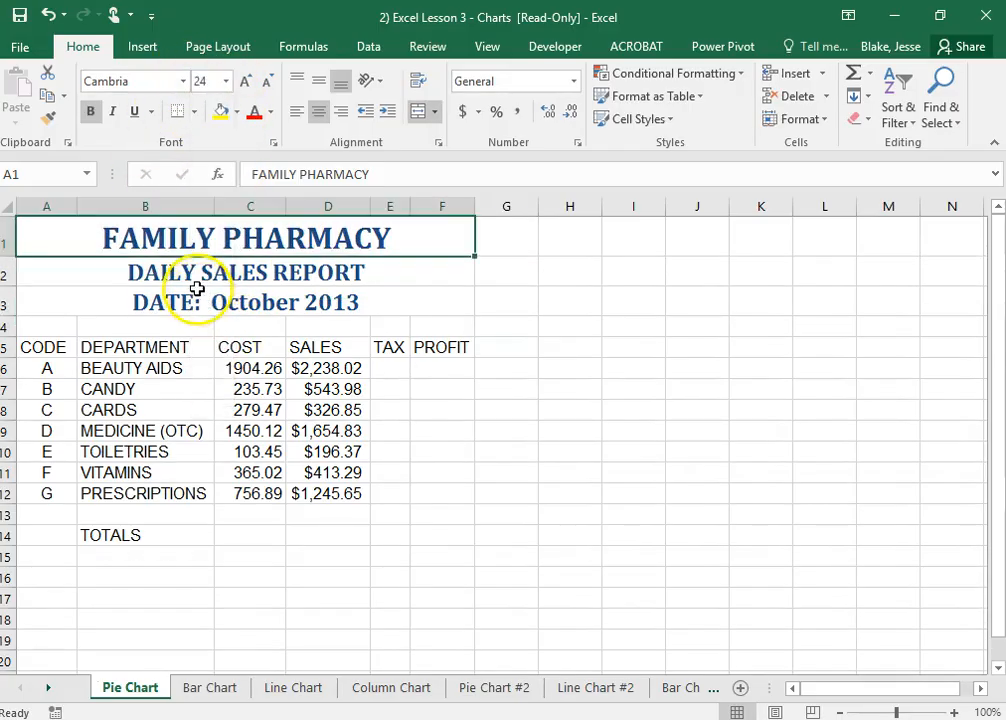
pyautogui.click(195, 272)
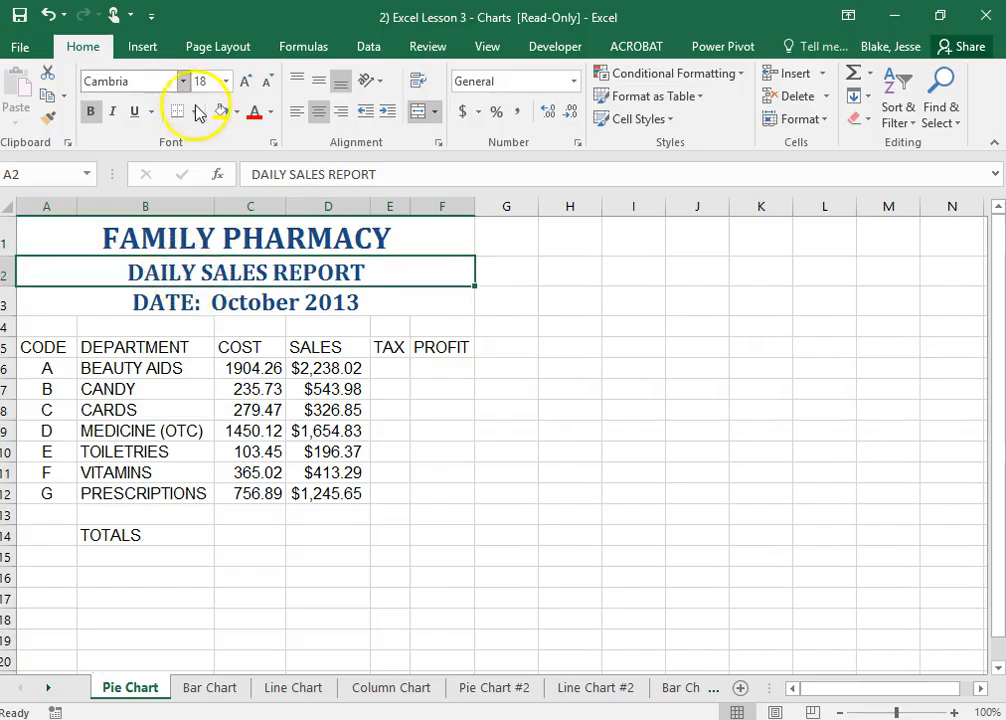
pyautogui.click(226, 82)
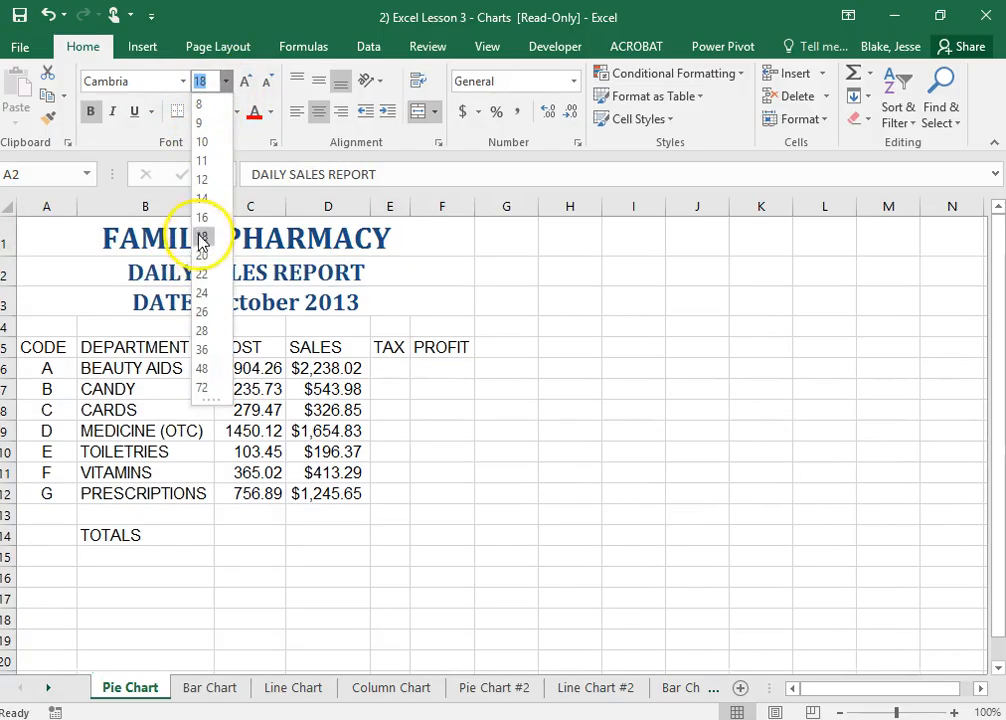
pyautogui.click(204, 257)
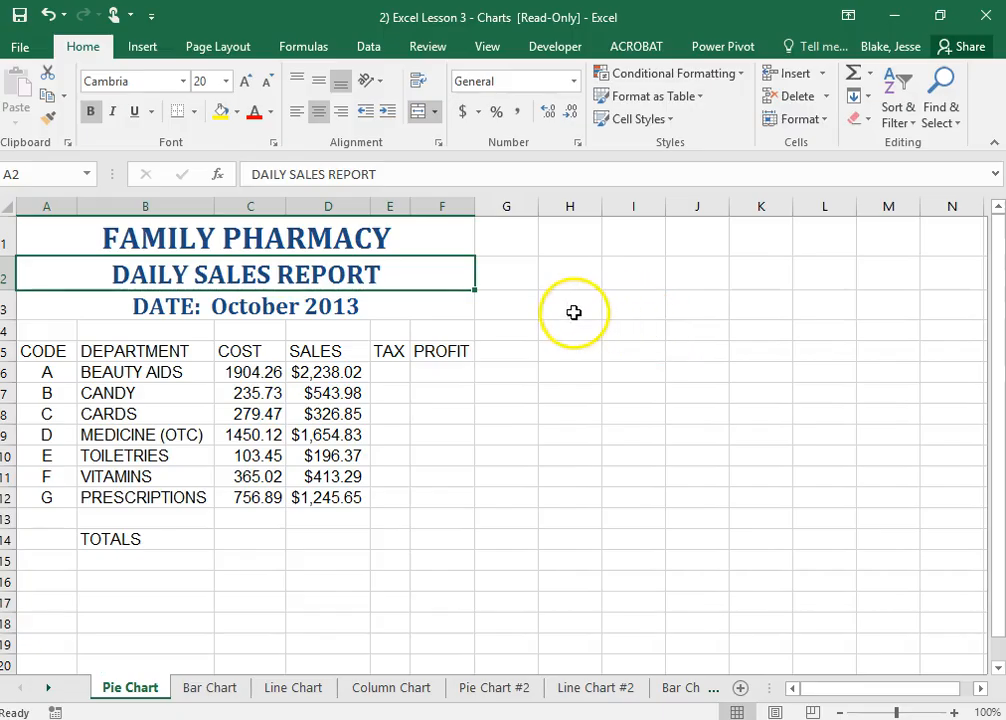
pyautogui.click(550, 344)
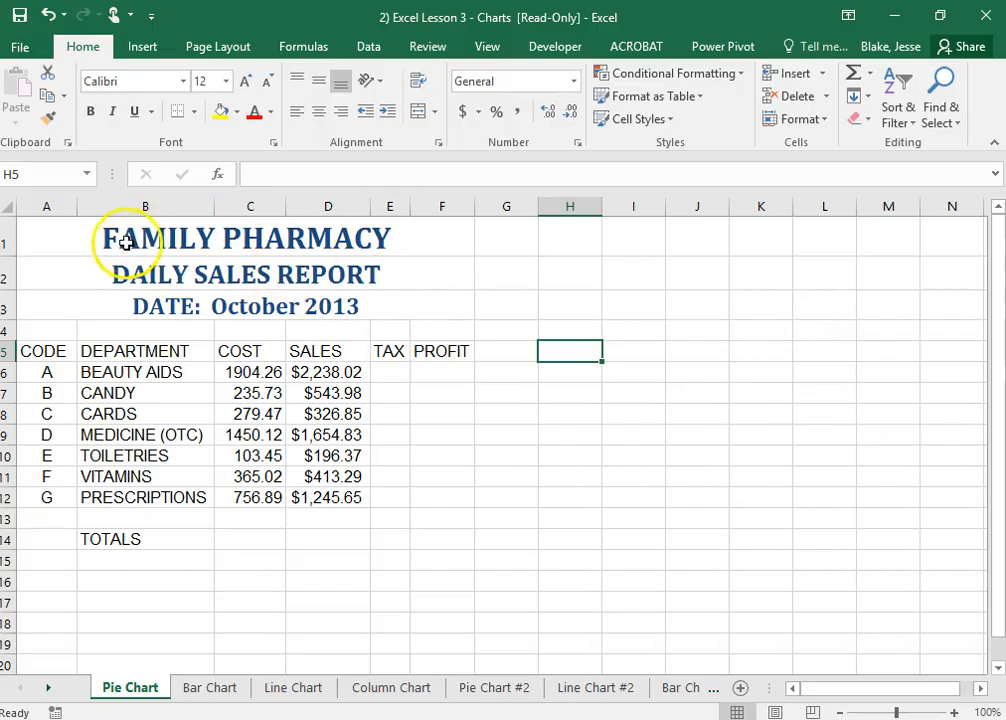
# Give the three title rows A1:F3 a light tan theme font color and a dark blue fill
pyautogui.moveTo(70, 233); pyautogui.dragTo(337, 318)
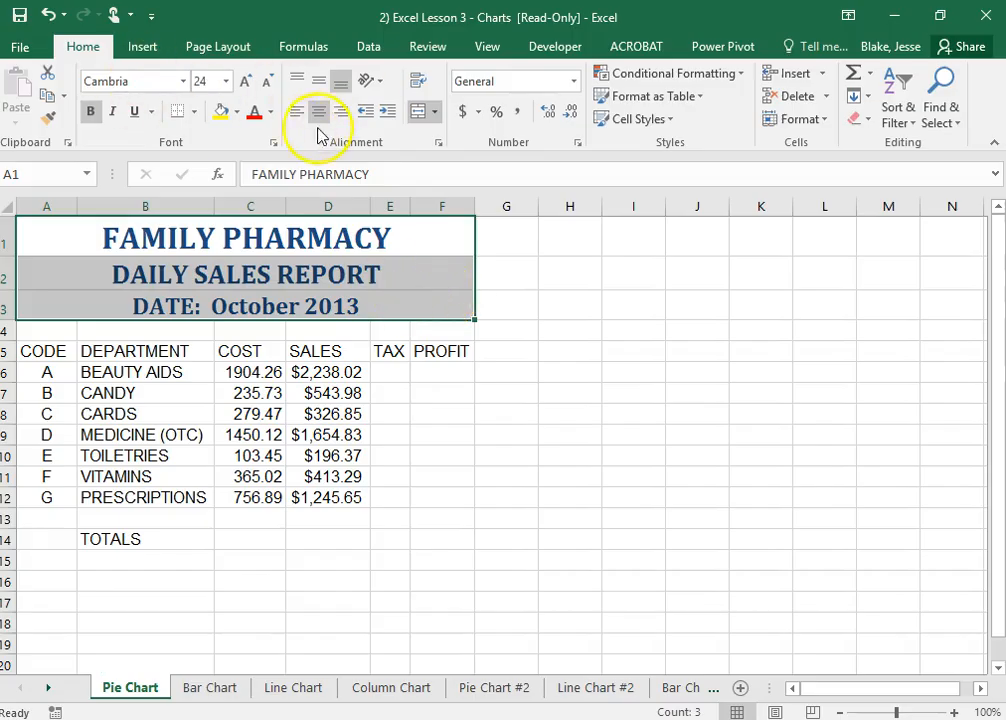
pyautogui.click(269, 113)
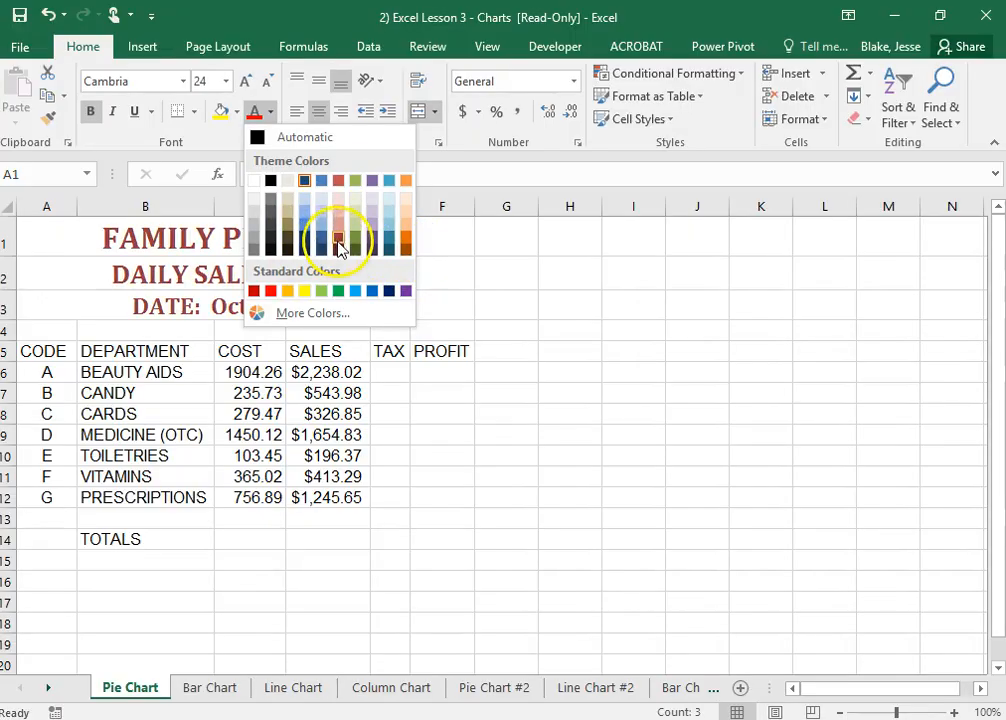
pyautogui.click(288, 182)
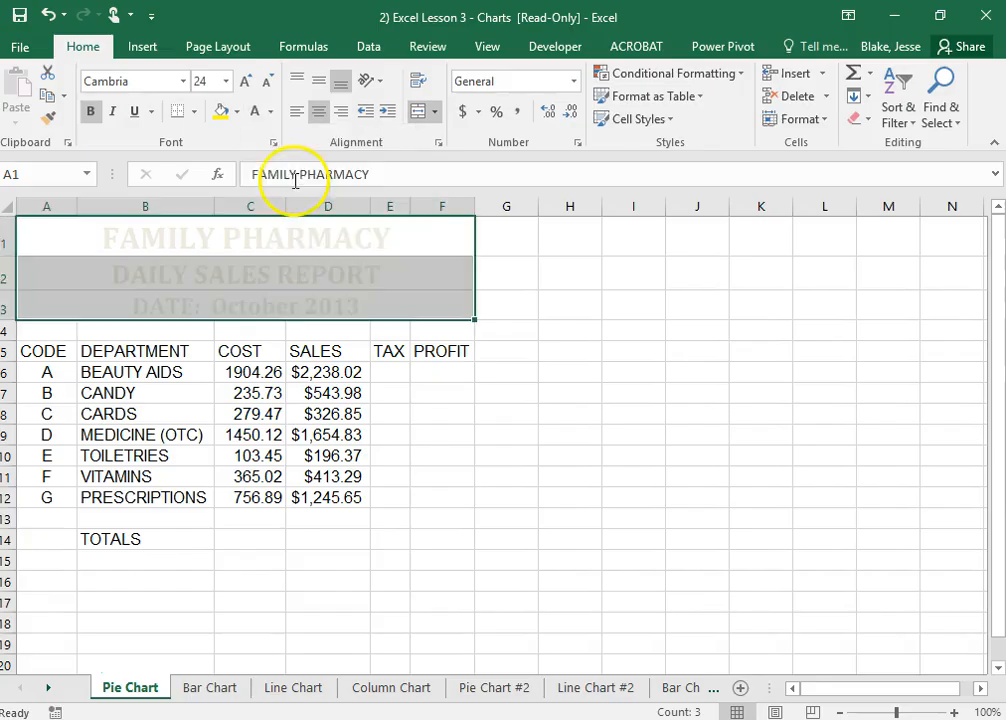
pyautogui.click(237, 111)
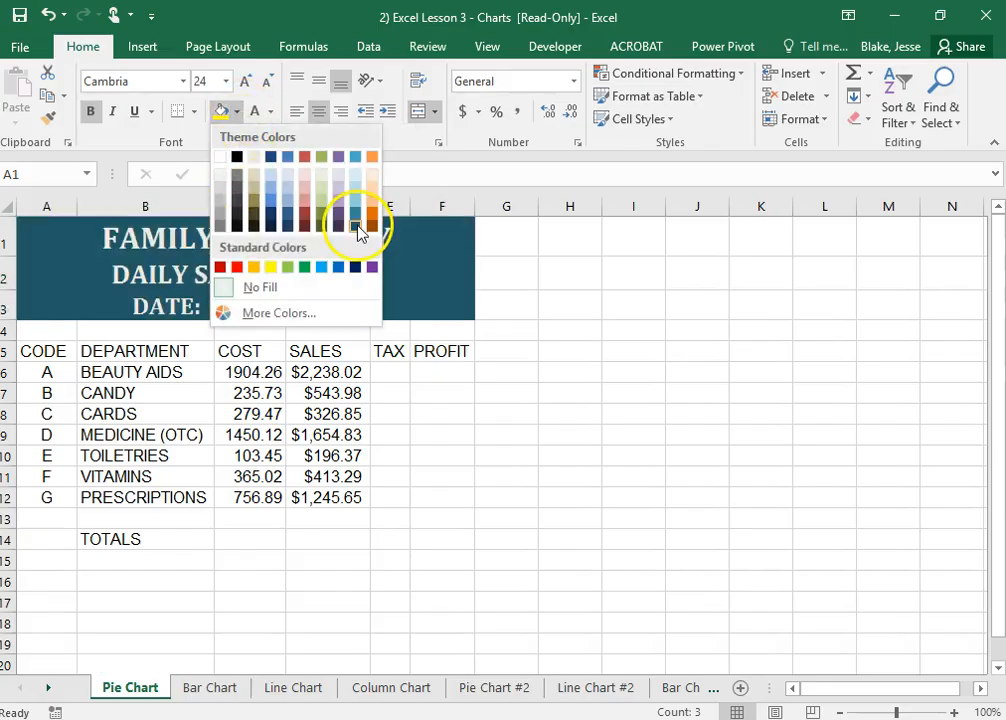
pyautogui.click(272, 222)
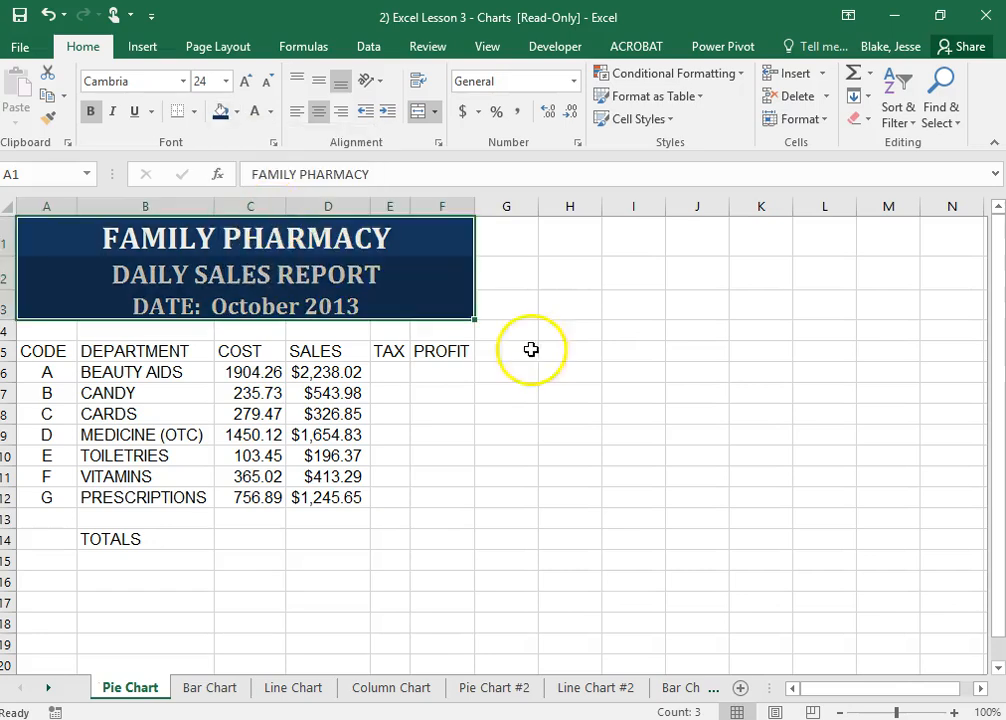
pyautogui.click(690, 366)
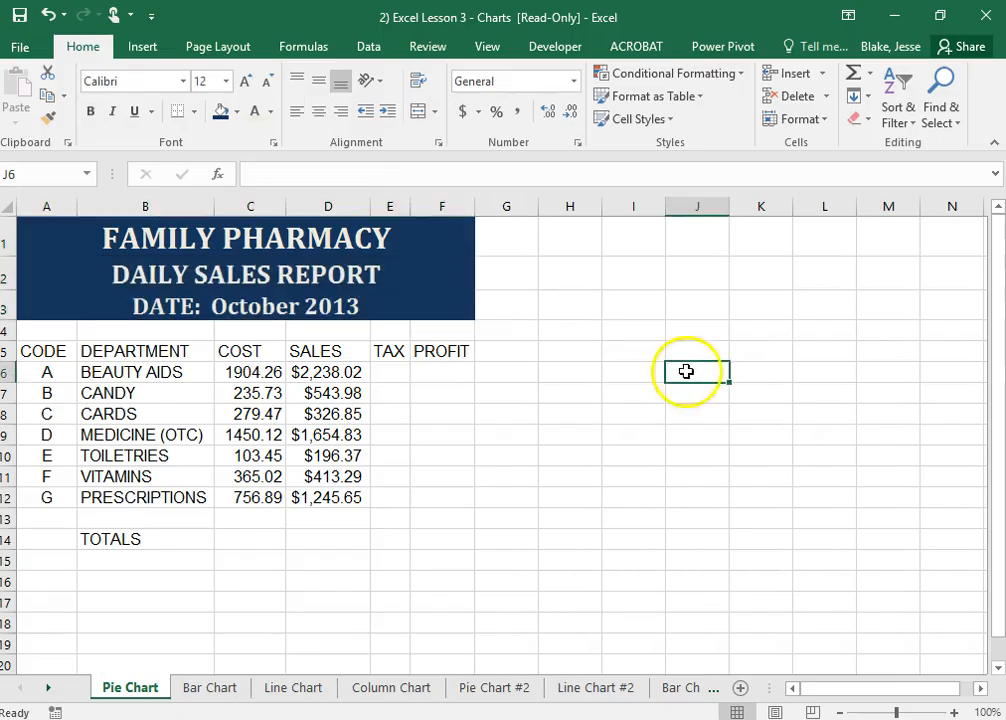
# Apply the Heading 2 cell style to the column headings in A5:F5 and center them
pyautogui.click(465, 428)
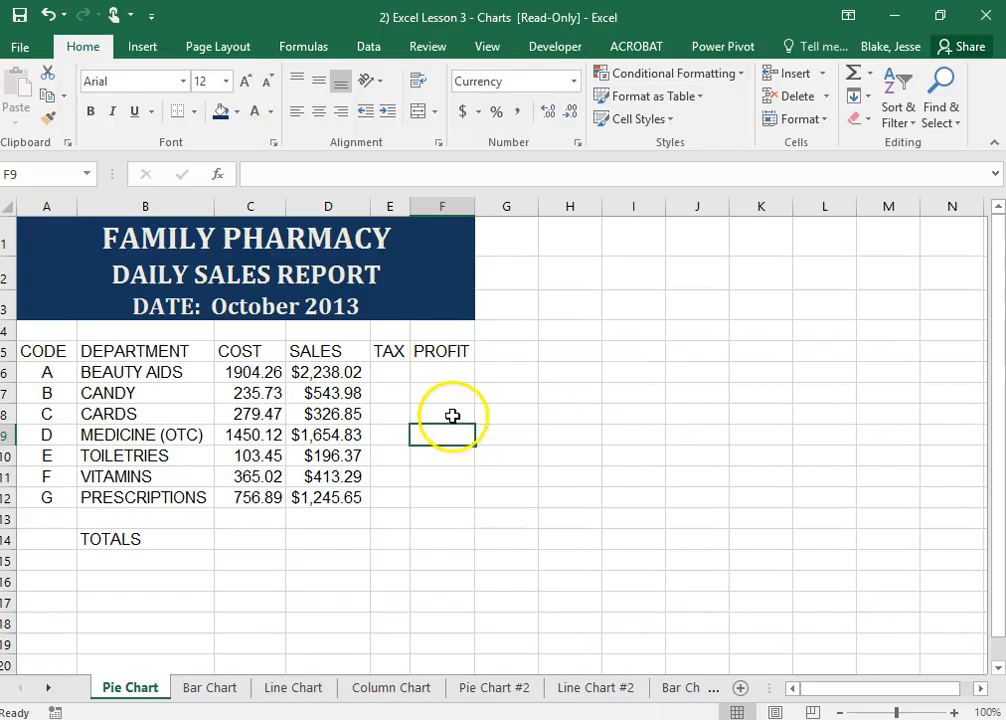
pyautogui.moveTo(30, 352); pyautogui.dragTo(455, 350)
pyautogui.click(672, 127)
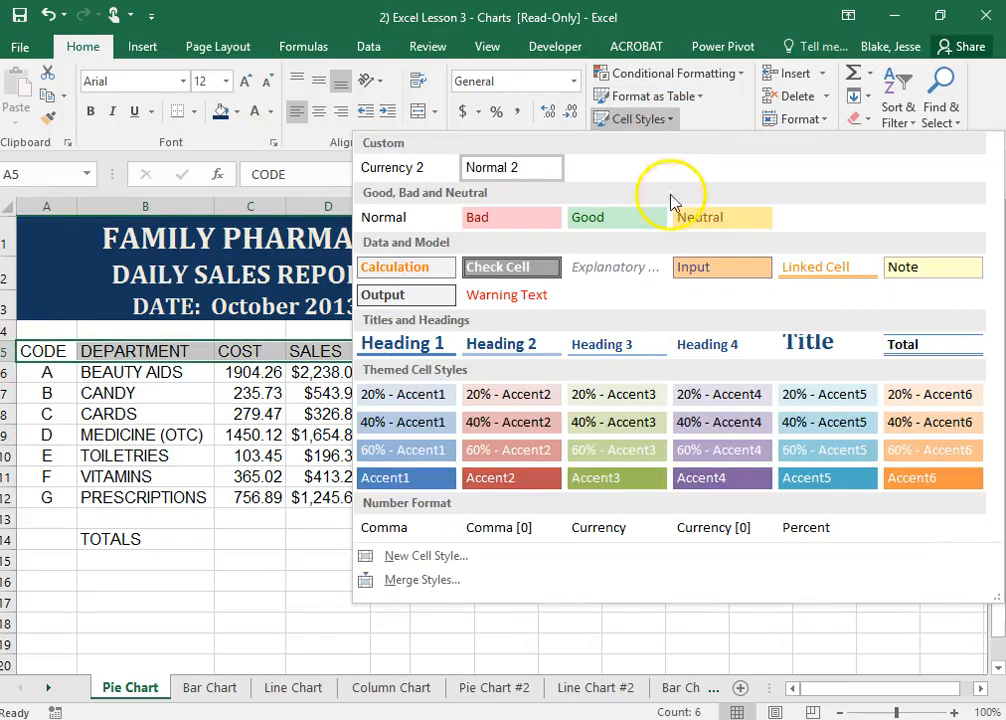
pyautogui.click(534, 345)
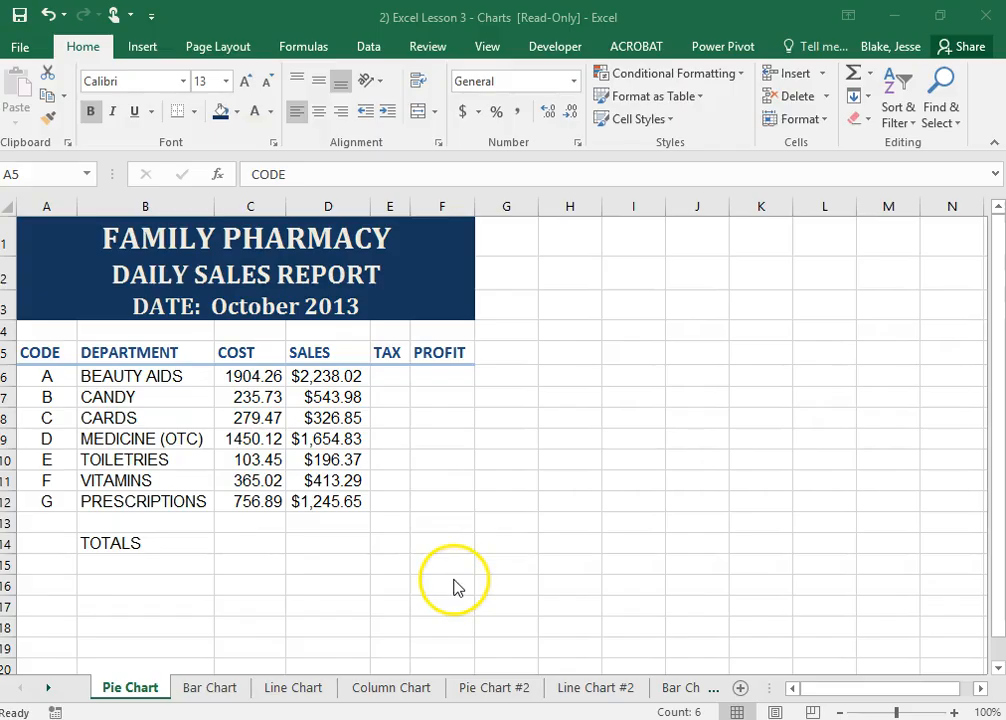
pyautogui.click(371, 483)
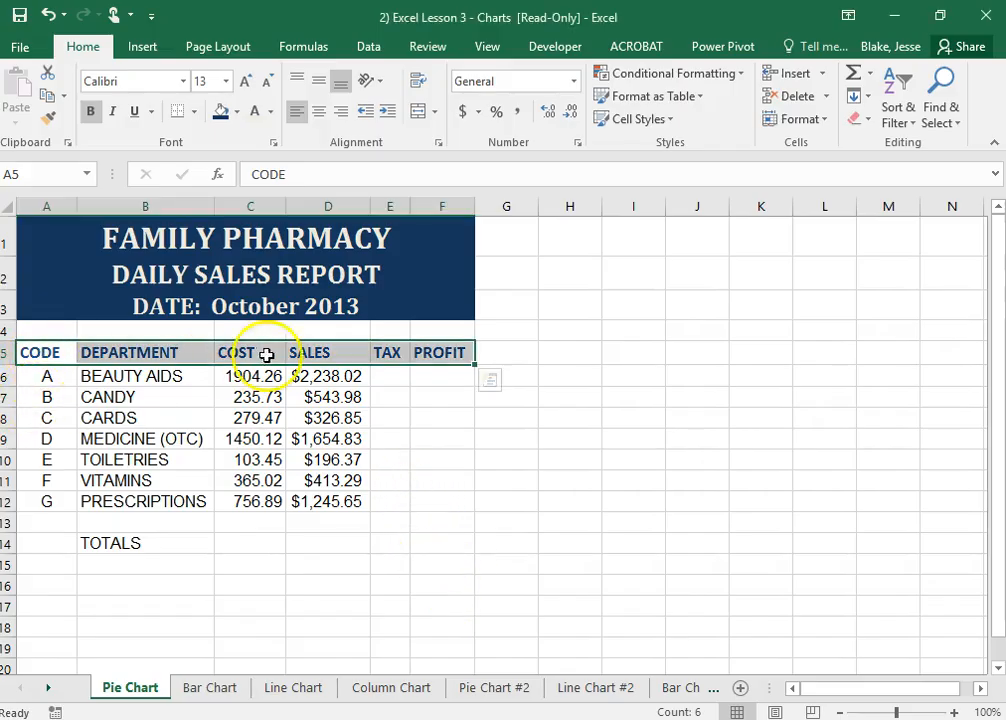
pyautogui.click(320, 113)
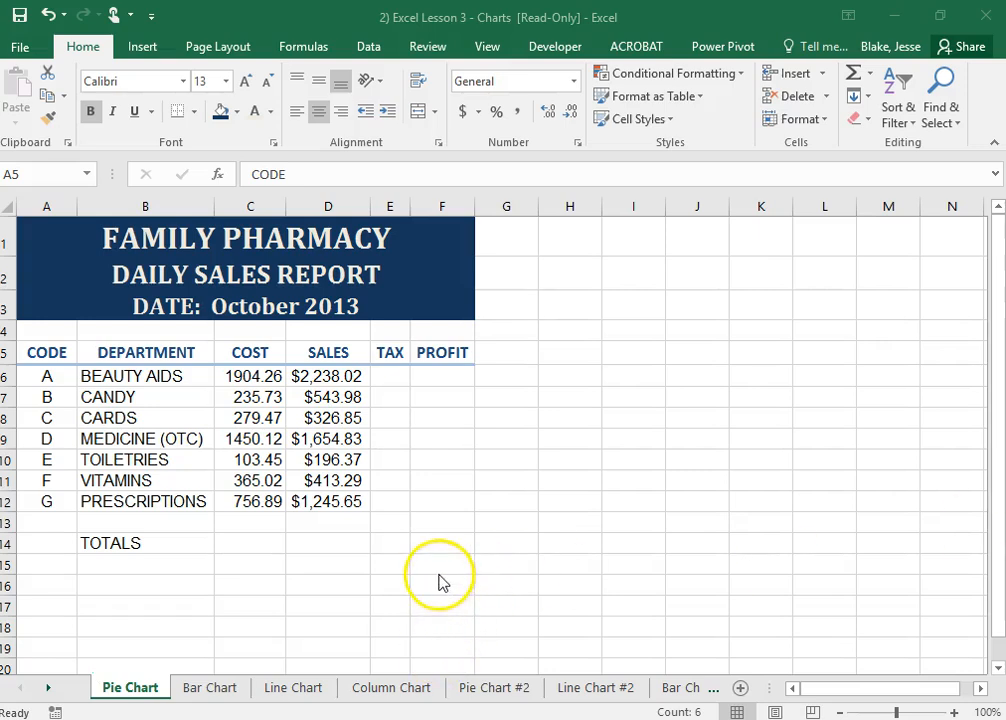
# Calculate the tax in E6 with =D6*.07 and fill the formula down through E12
pyautogui.click(391, 375)
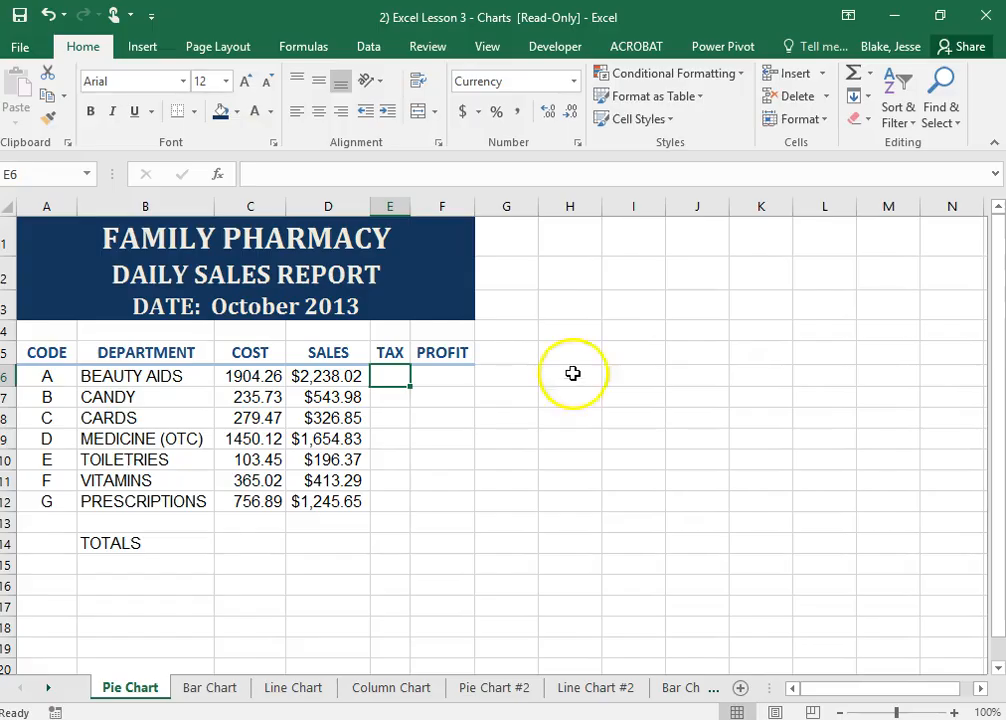
pyautogui.click(274, 174)
pyautogui.write('=')
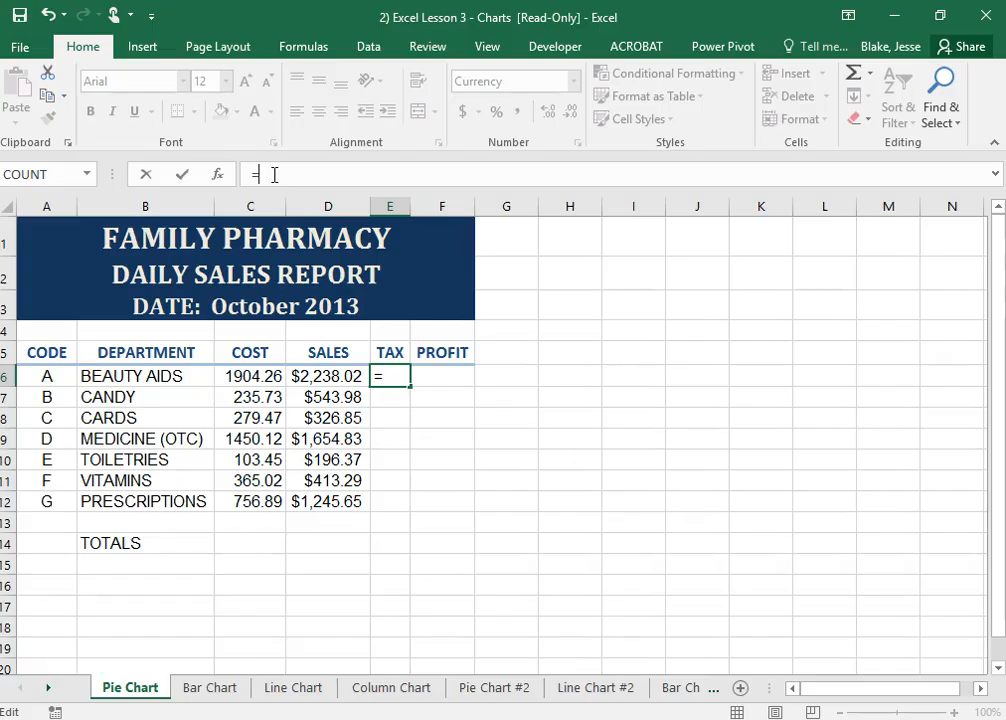
pyautogui.click(345, 380)
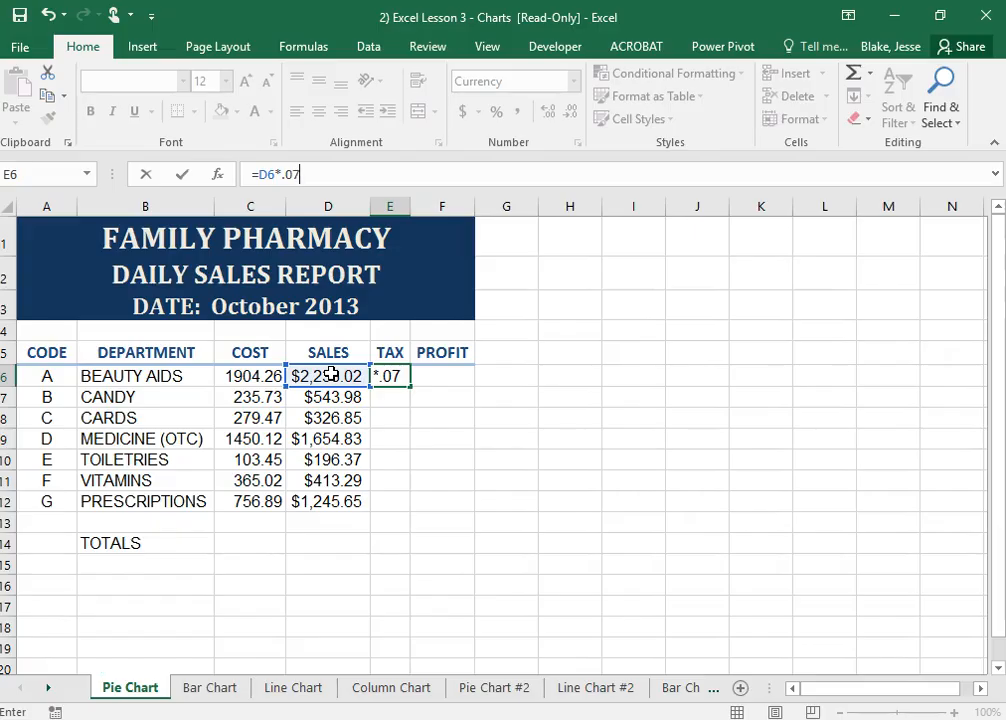
pyautogui.press('Return')
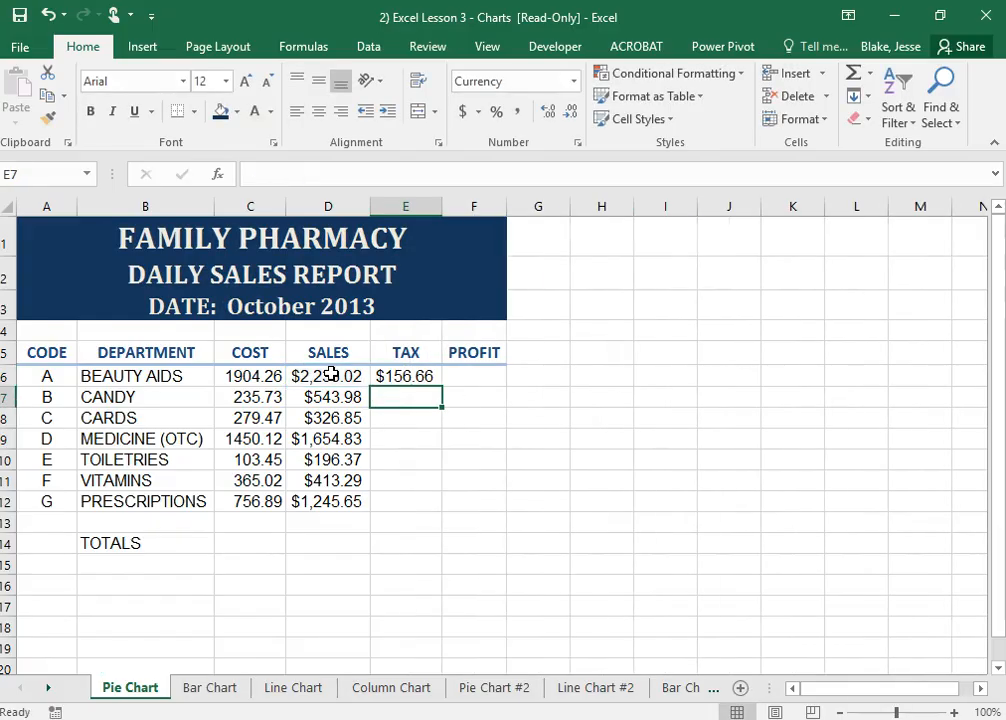
pyautogui.click(412, 379)
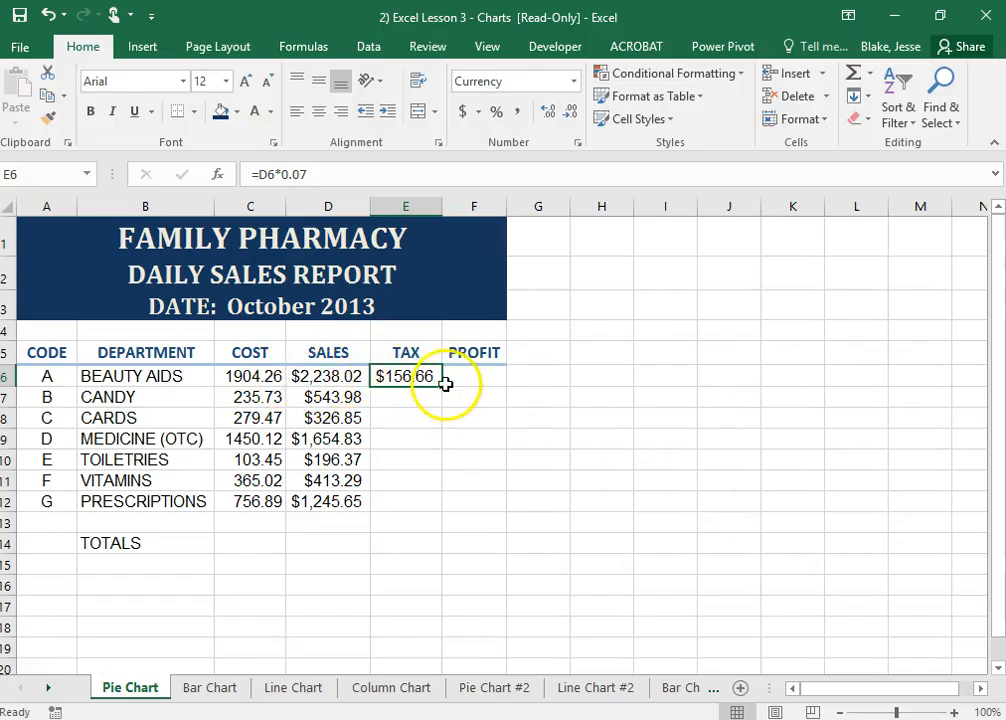
pyautogui.moveTo(440, 386); pyautogui.dragTo(430, 512)
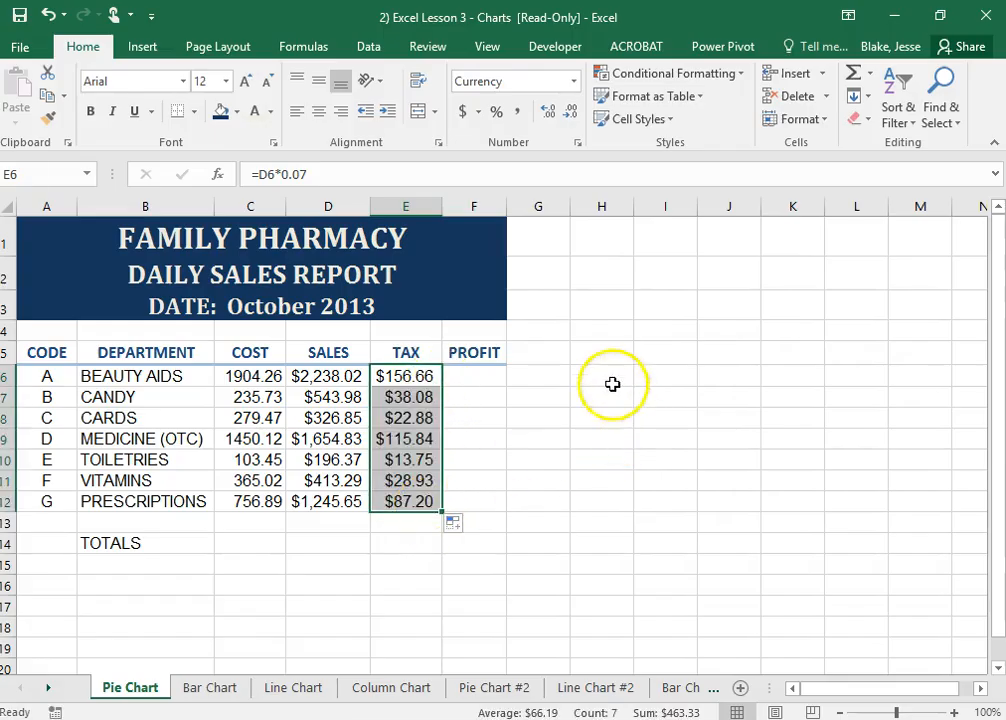
# Calculate the Beauty Aids profit in F6 by subtracting cost from sales with =D6-C6
pyautogui.click(481, 374)
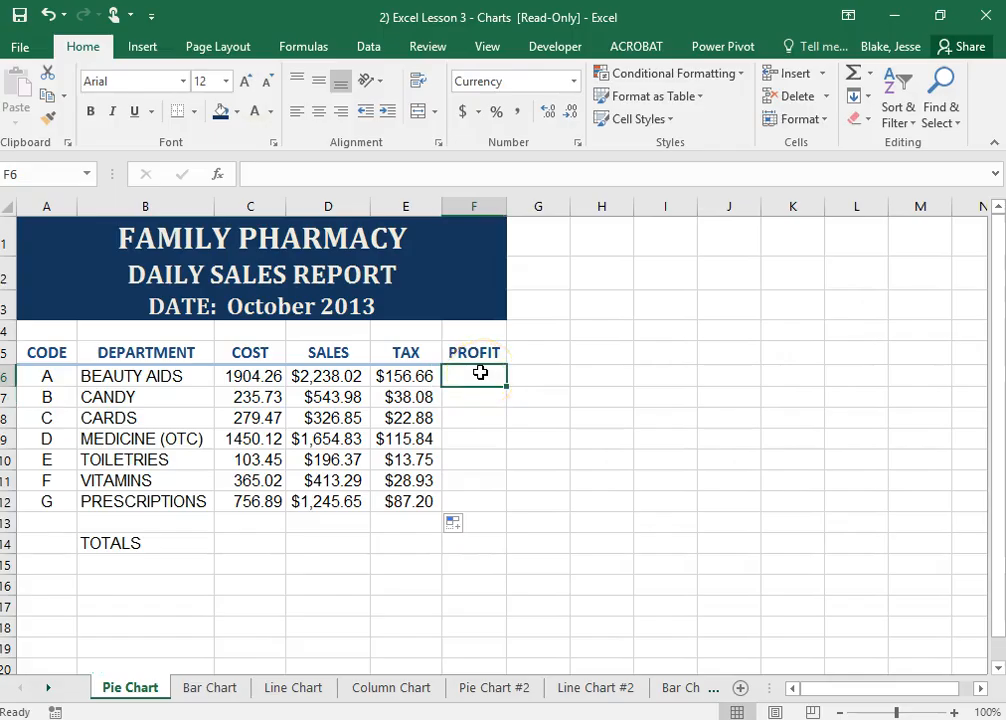
pyautogui.click(330, 177)
pyautogui.write('=')
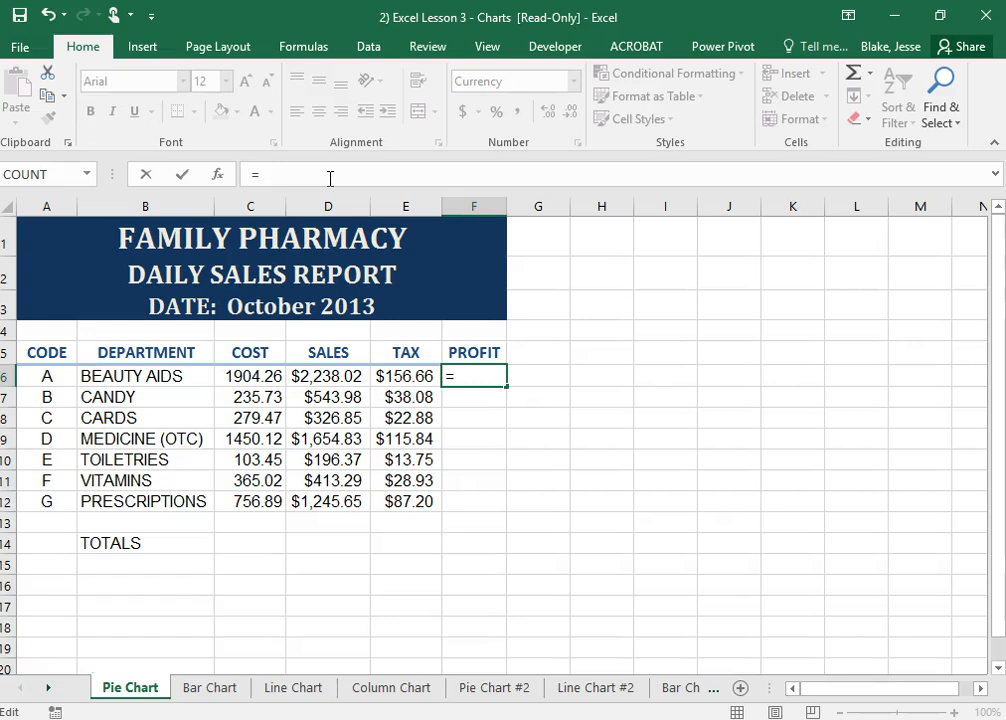
pyautogui.click(320, 375)
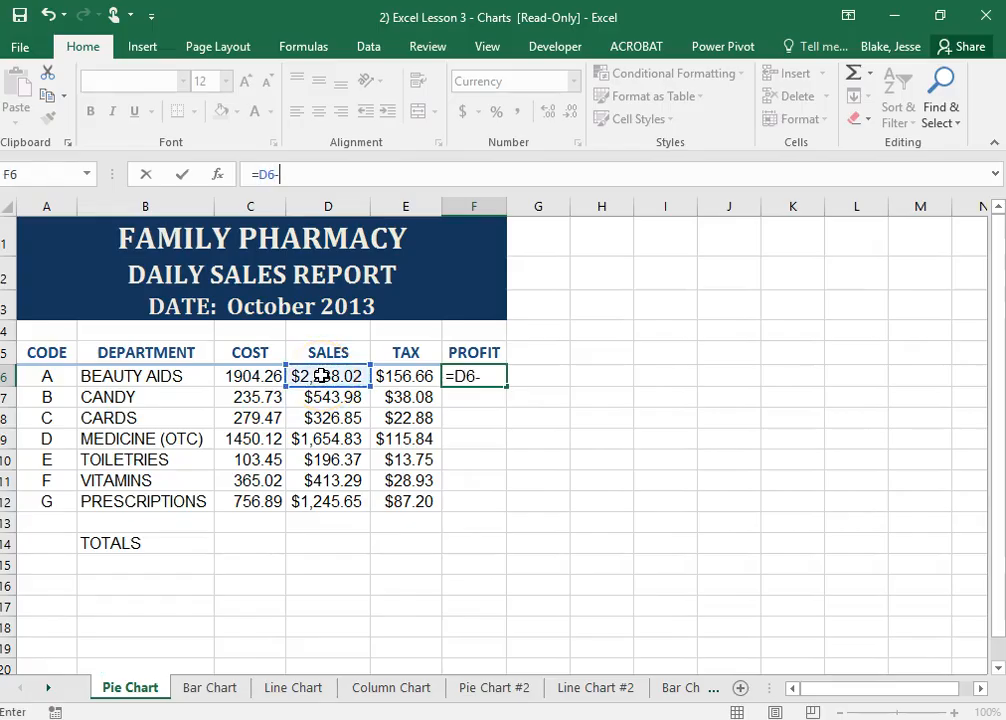
pyautogui.click(240, 375)
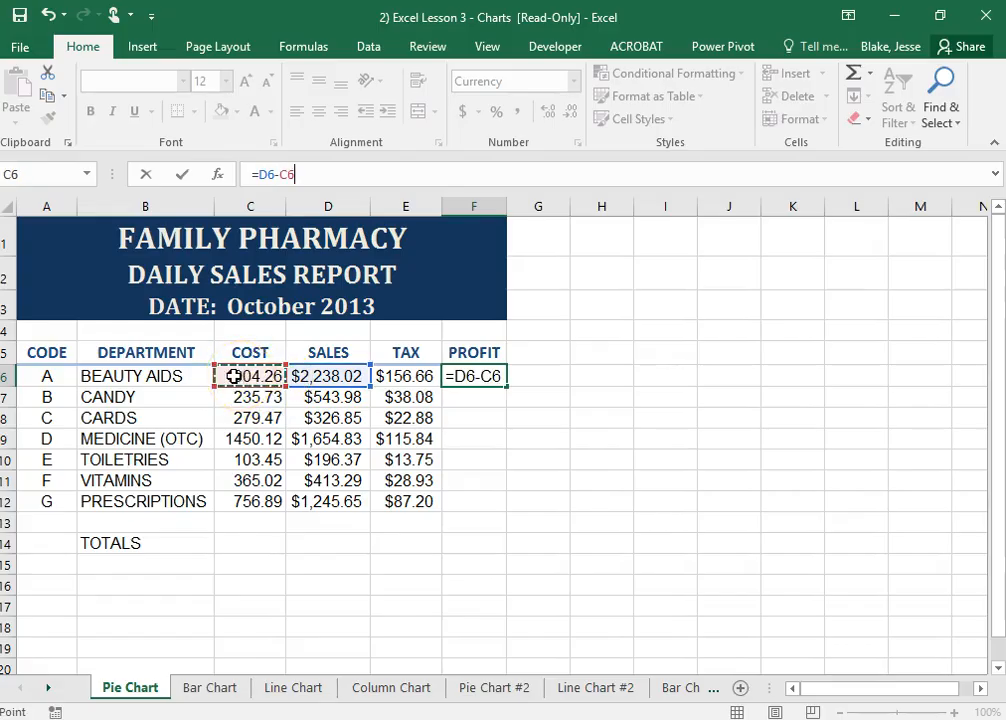
pyautogui.press('Return')
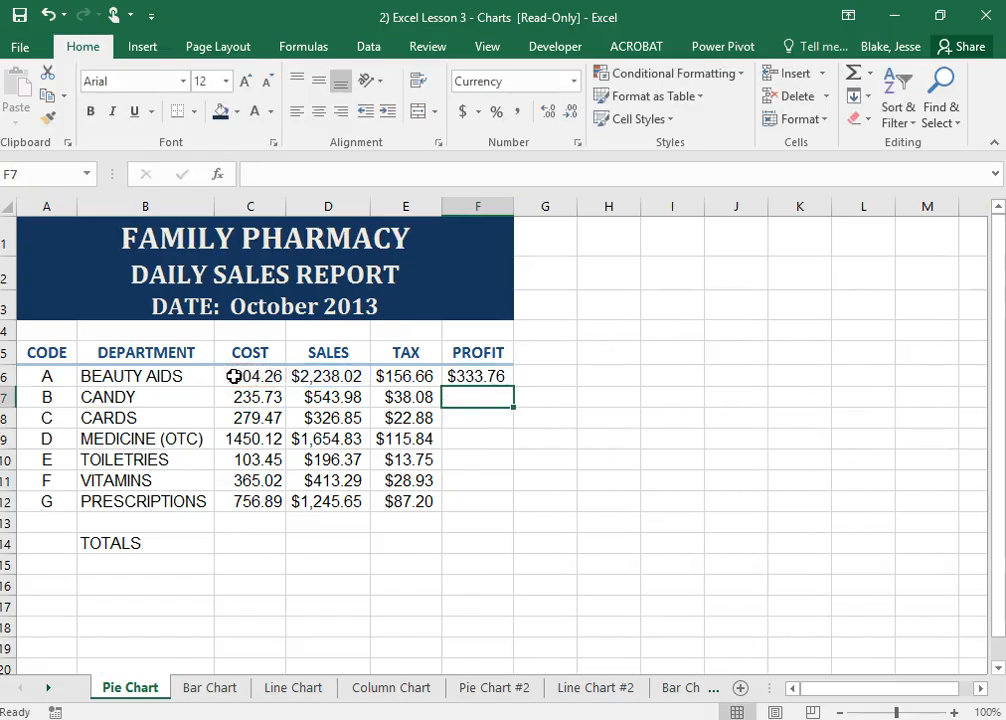
# Fill the profit formula from F6 down through F12 for the remaining departments
pyautogui.click(651, 418)
pyautogui.click(483, 378)
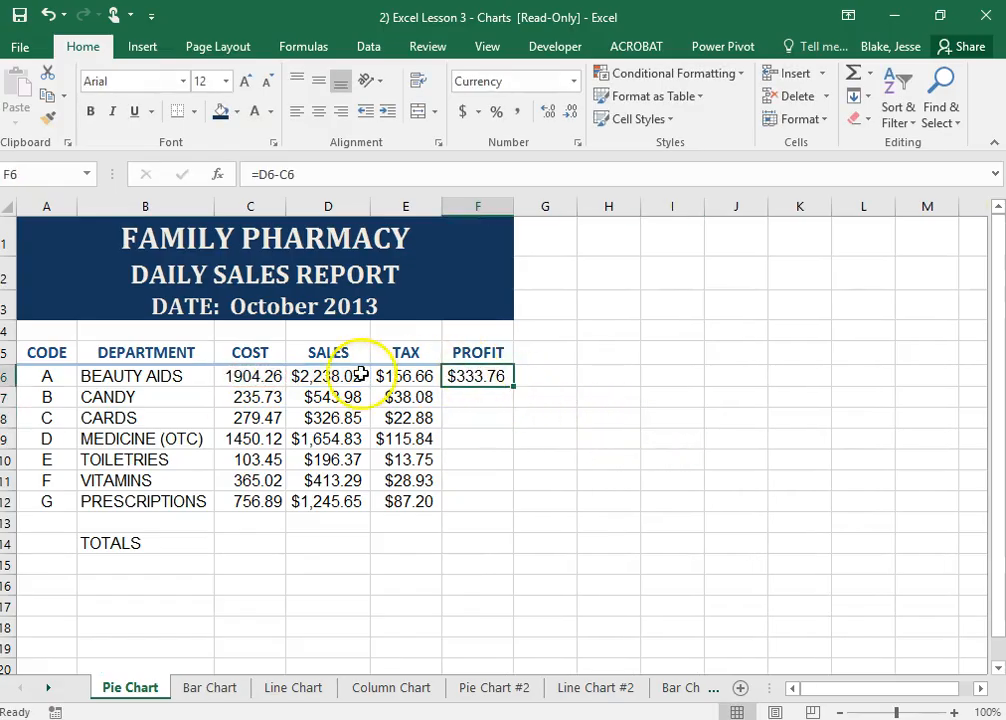
pyautogui.click(218, 377)
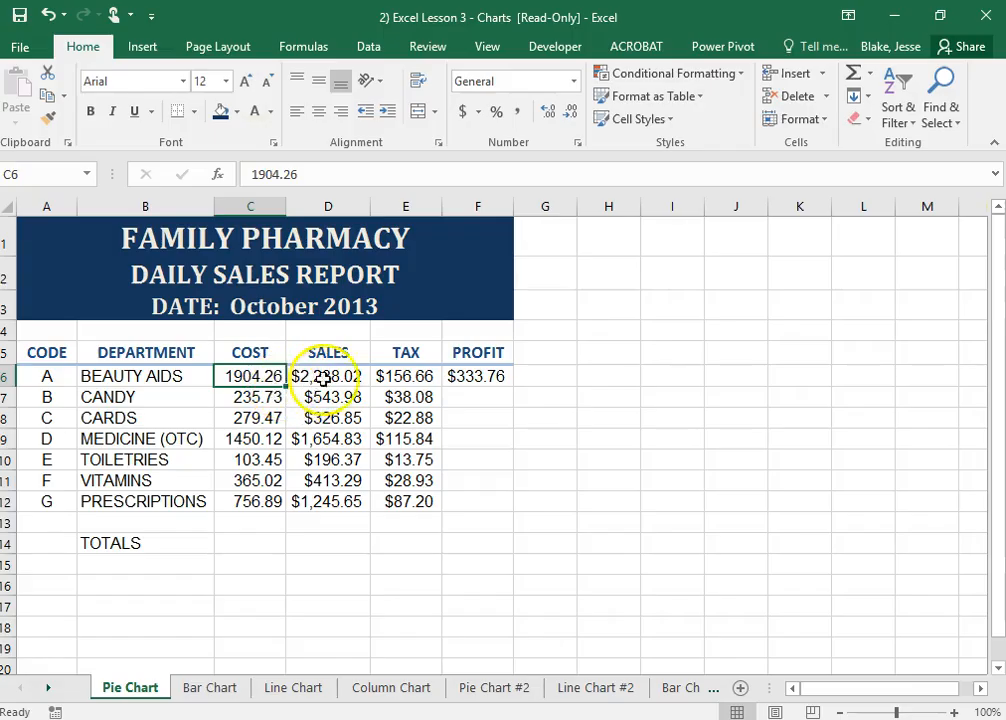
pyautogui.click(480, 376)
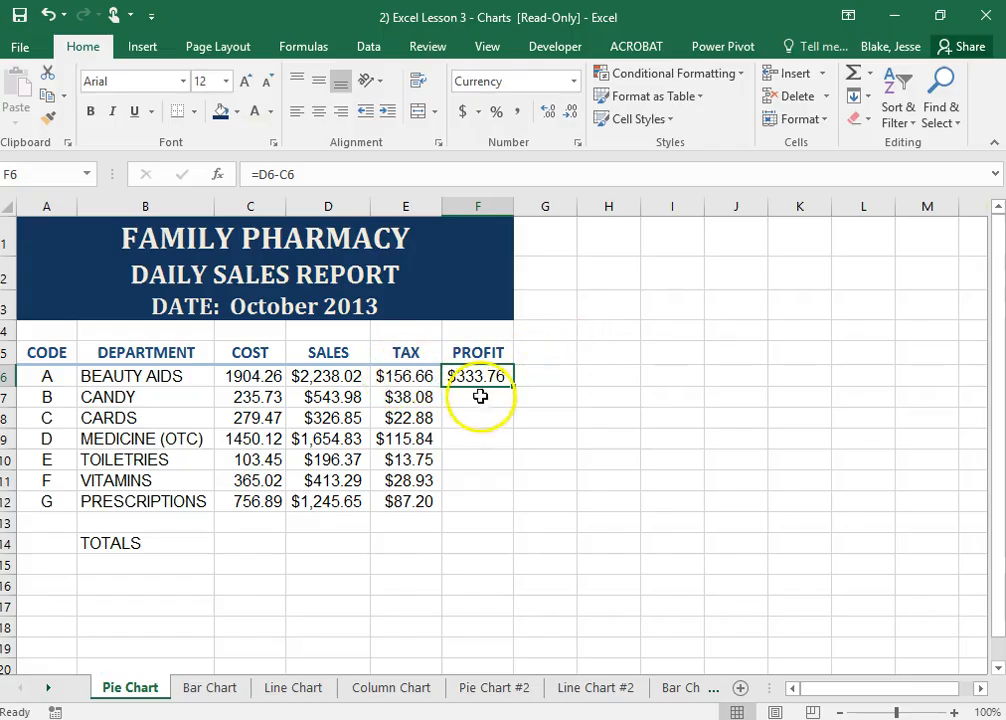
pyautogui.moveTo(515, 386); pyautogui.dragTo(515, 386)
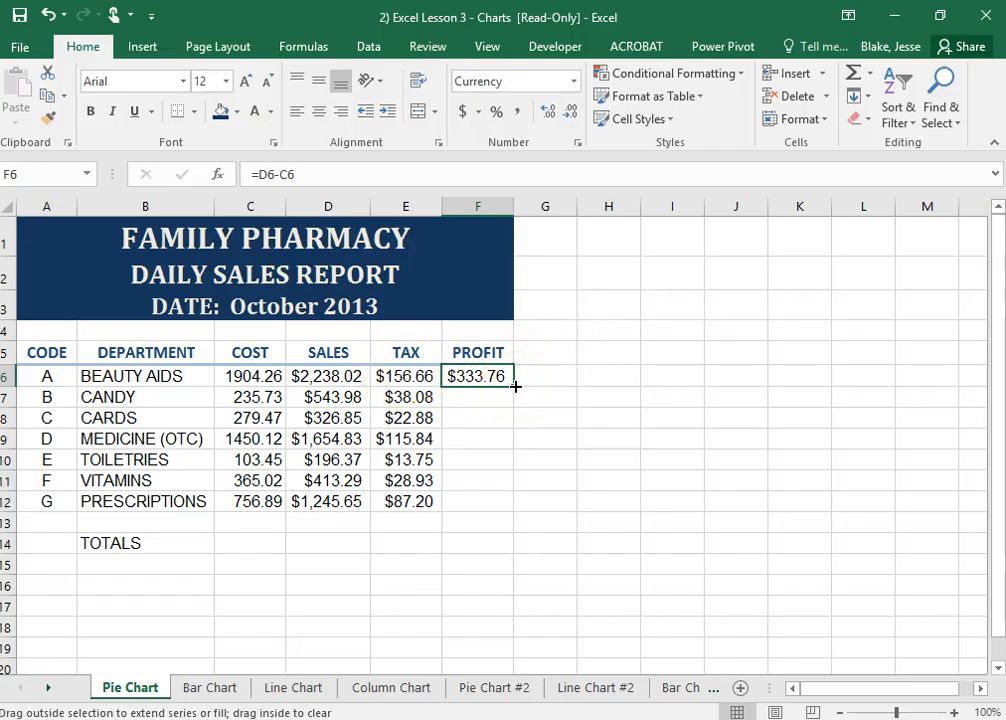
pyautogui.moveTo(515, 386); pyautogui.dragTo(512, 512)
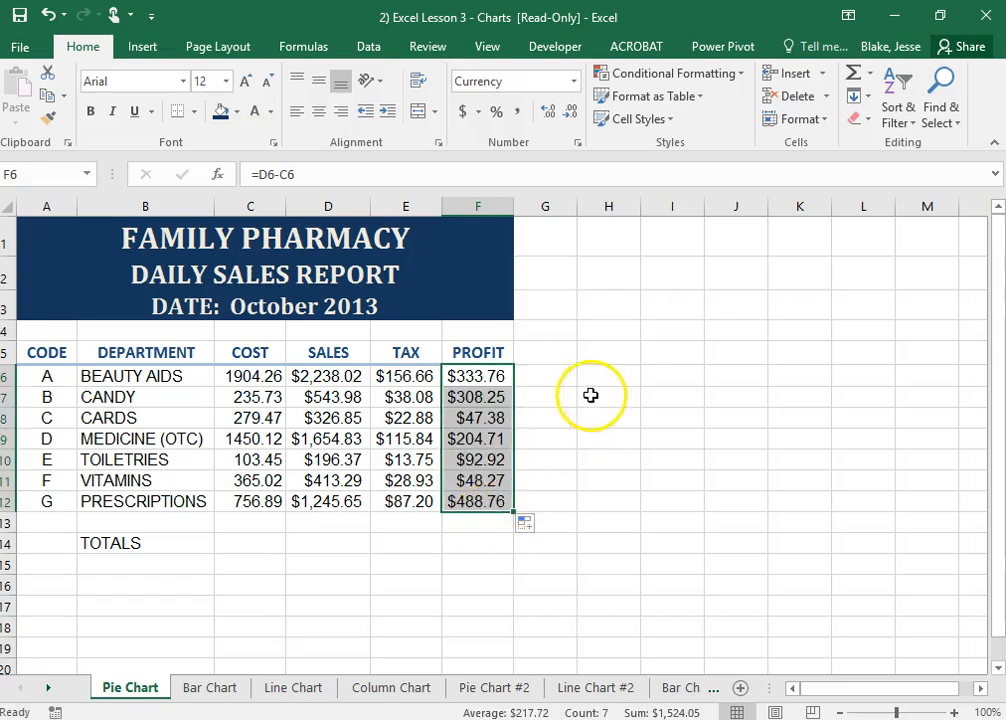
pyautogui.click(591, 396)
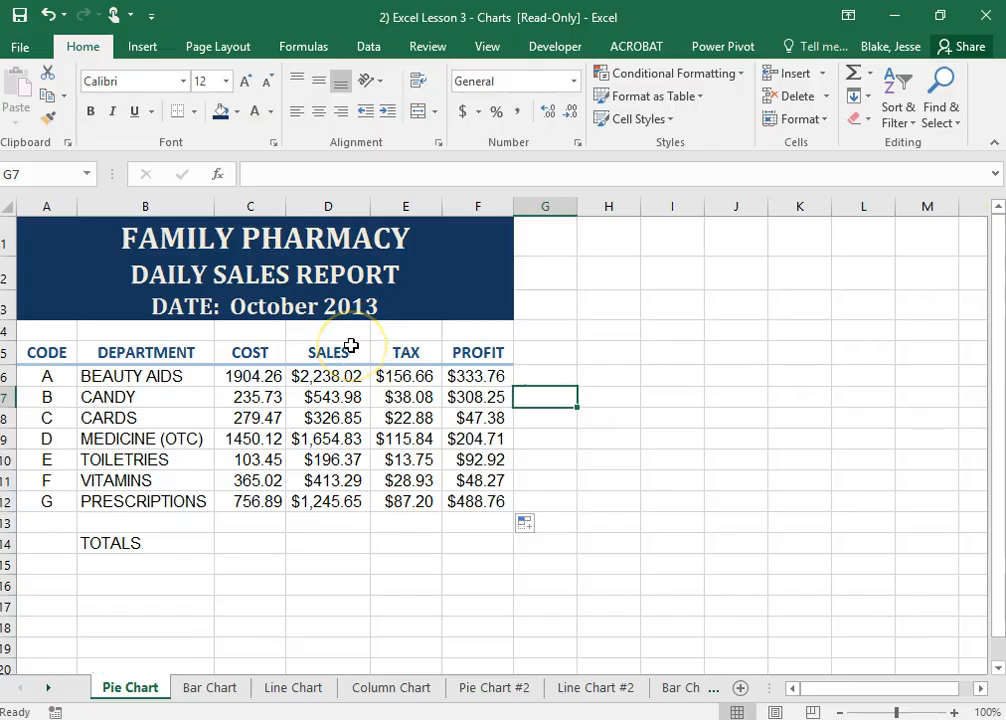
# Total the cost column in C14 with =SUM(C6:C13) and fill the formula across to F14
pyautogui.click(255, 525)
pyautogui.click(251, 545)
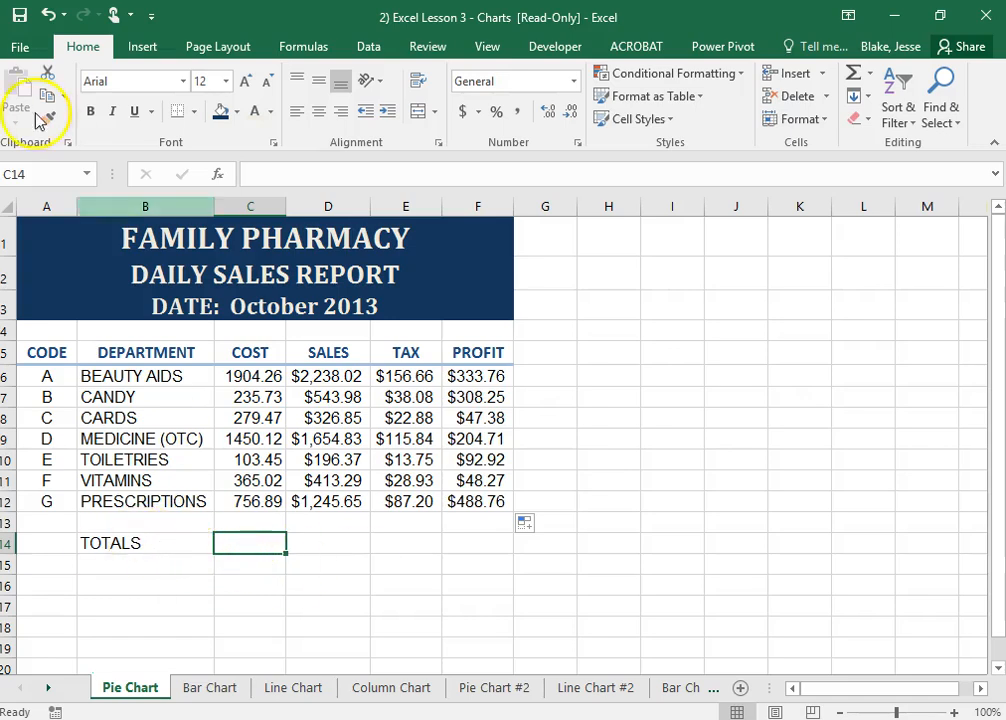
pyautogui.click(853, 76)
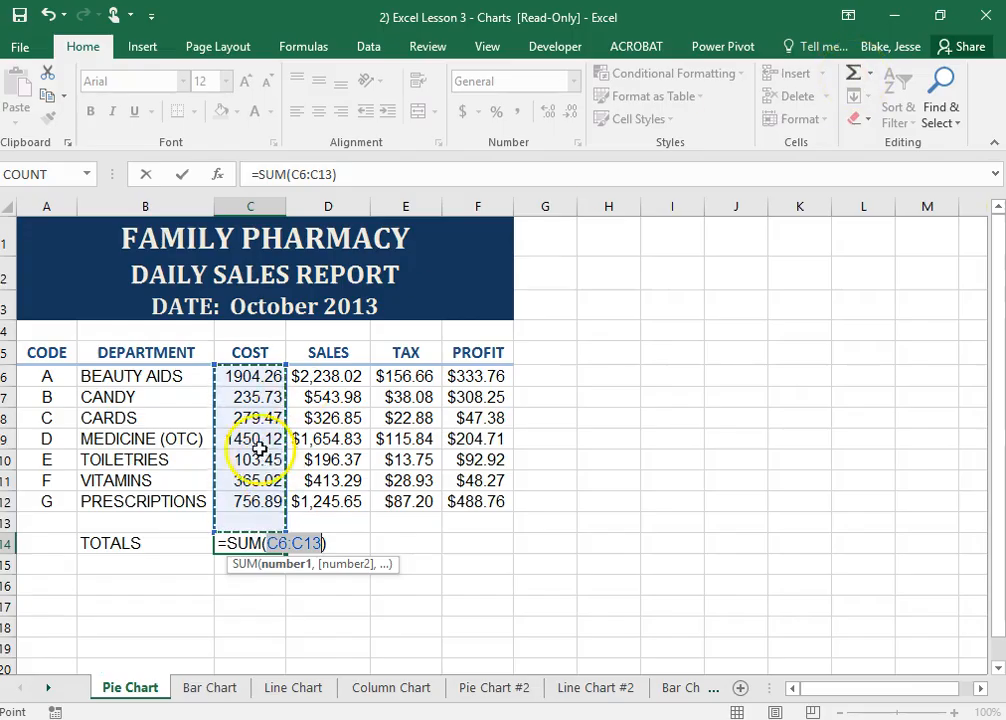
pyautogui.press('Return')
pyautogui.click(258, 543)
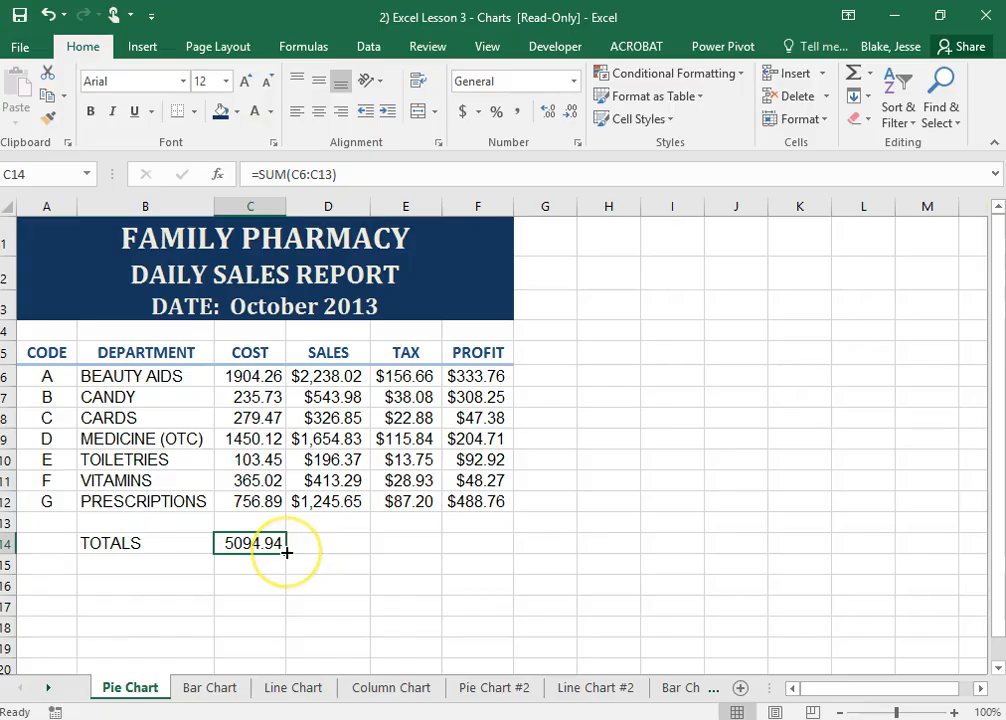
pyautogui.moveTo(286, 552); pyautogui.dragTo(523, 543)
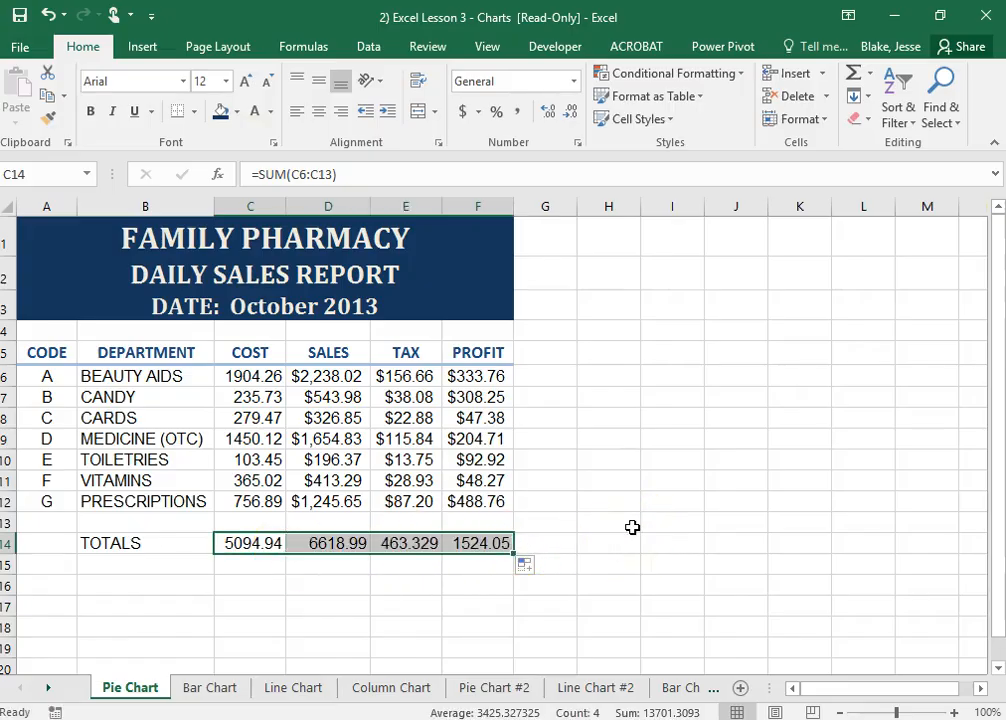
pyautogui.moveTo(615, 515); pyautogui.dragTo(615, 510)
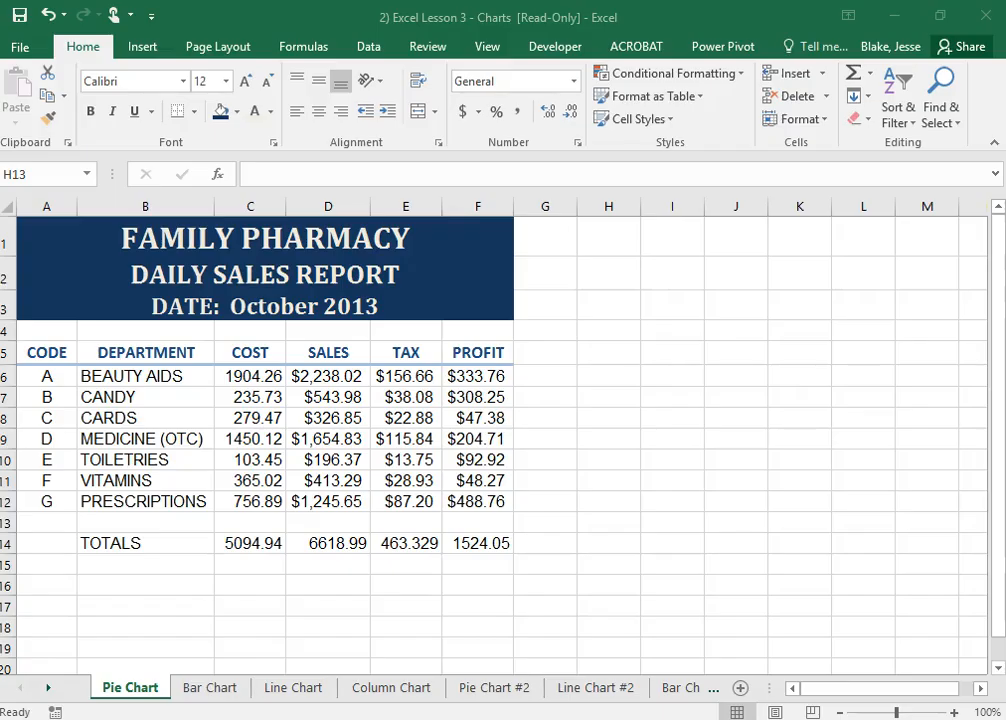
# Apply the dollar accounting number format to all the figures in C6:F14
pyautogui.click(522, 544)
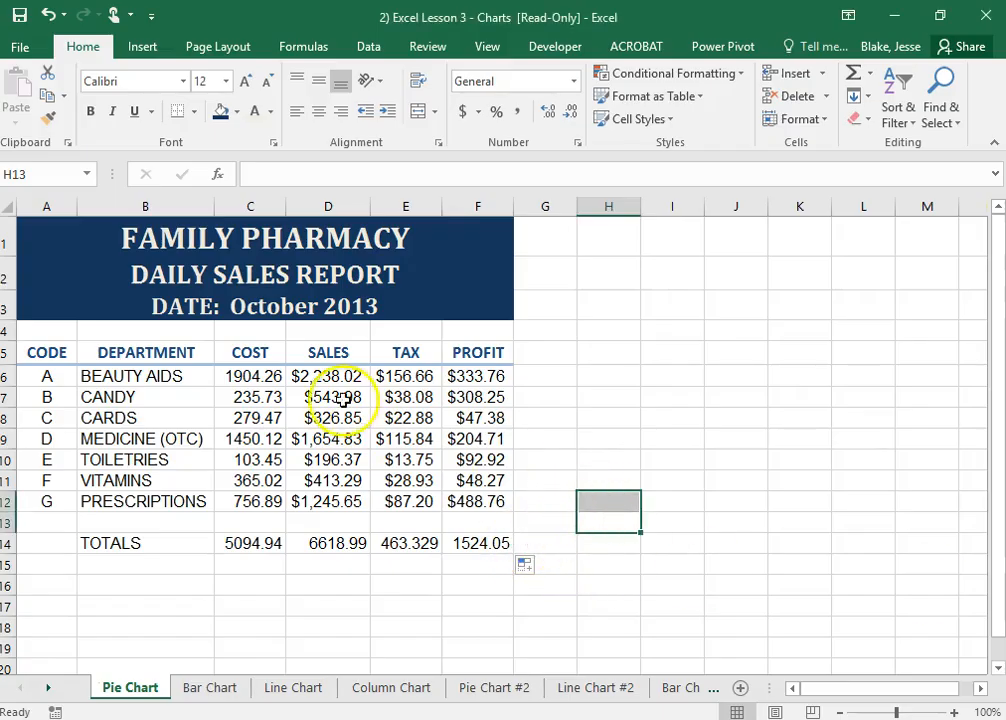
pyautogui.moveTo(260, 378); pyautogui.dragTo(480, 552)
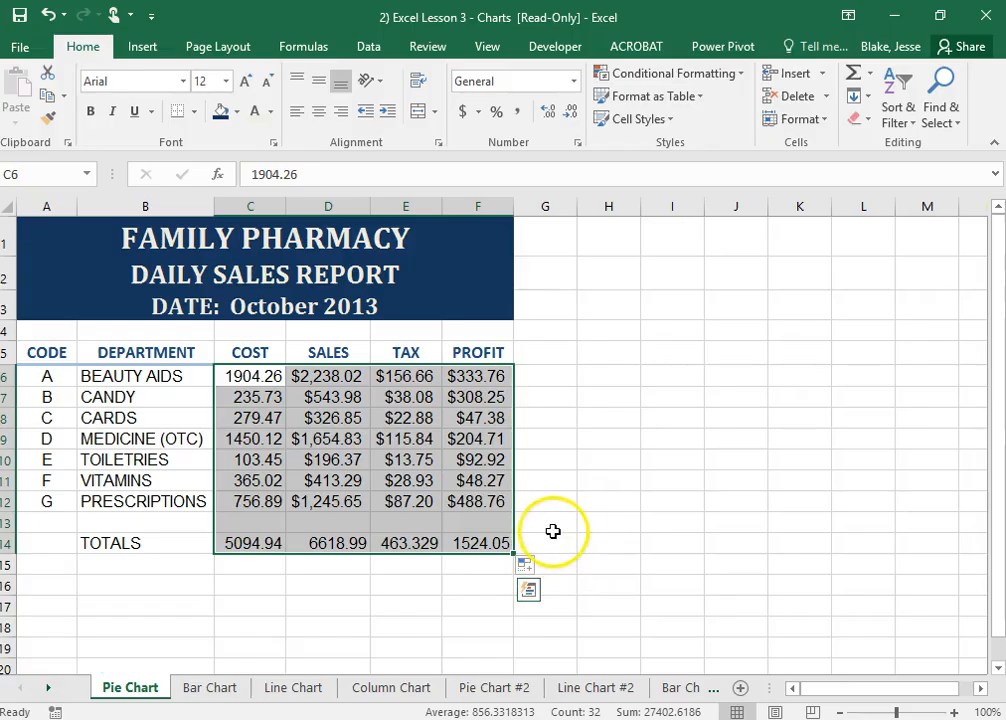
pyautogui.click(463, 111)
pyautogui.click(790, 465)
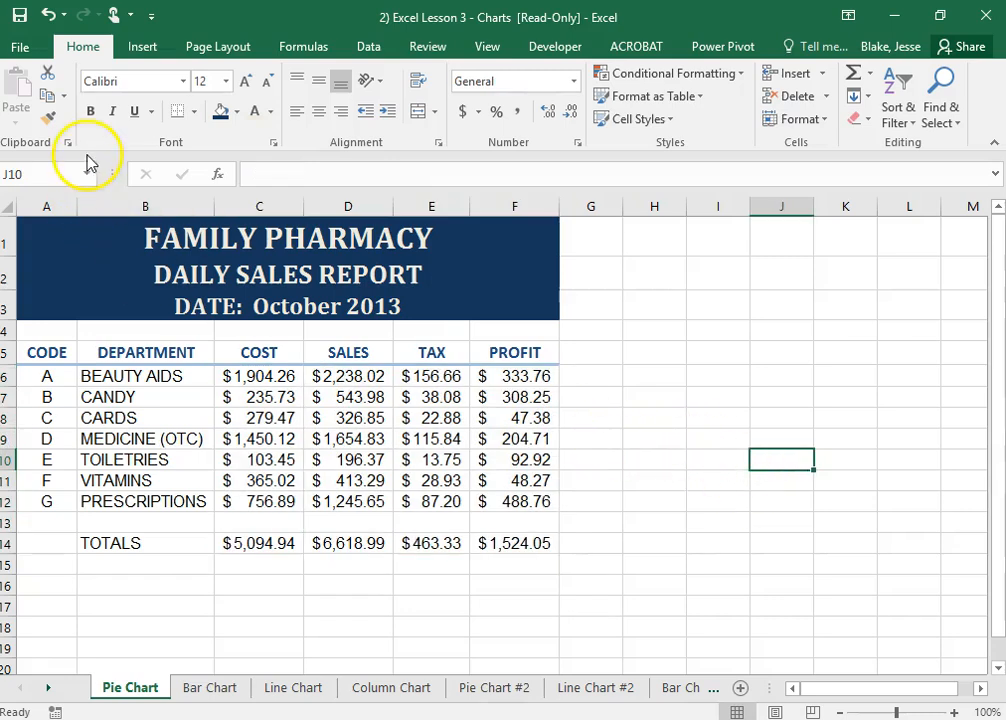
# Start saving the workbook as a copy, choosing the Spreadsheets folder inside Business Office Specialist on the personal network drive
pyautogui.click(28, 55)
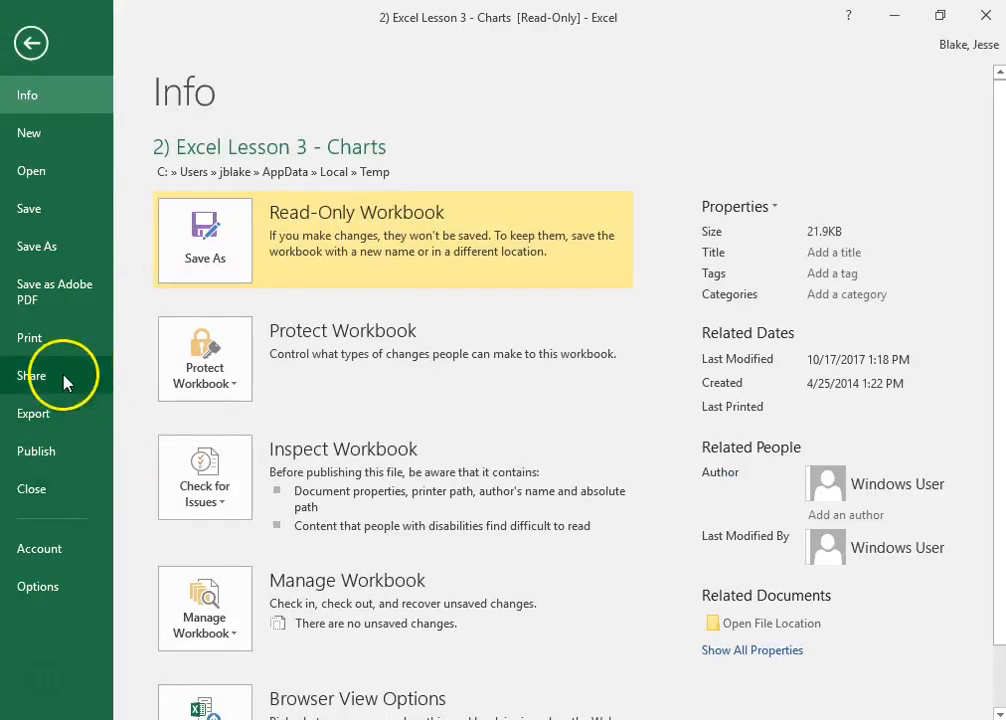
pyautogui.click(66, 262)
pyautogui.click(248, 487)
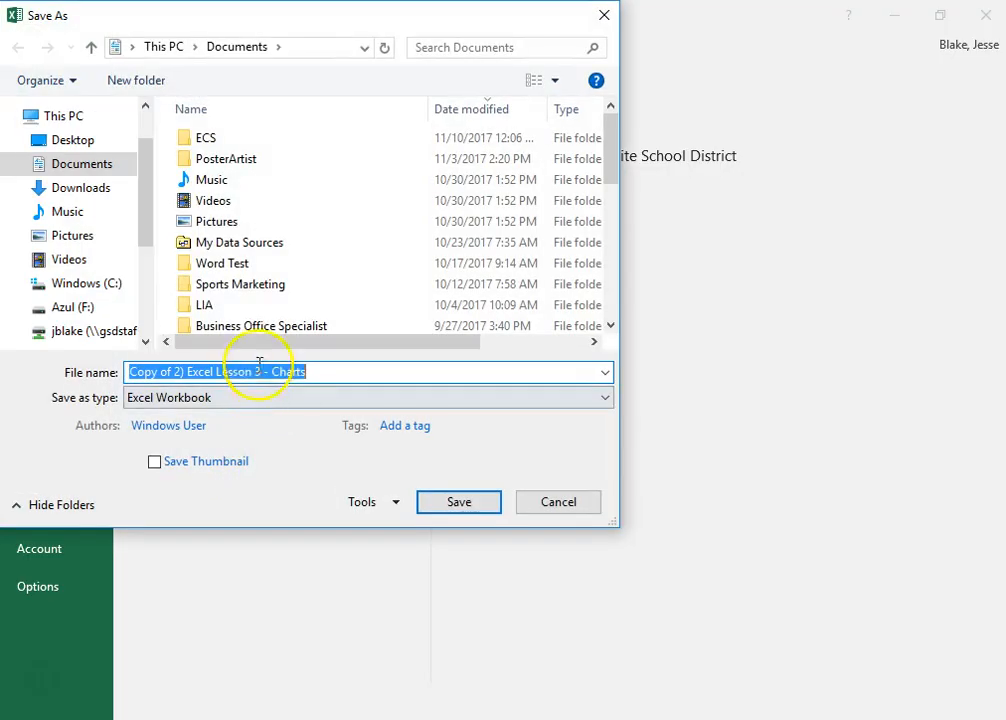
pyautogui.scroll(-1, 146, 250)
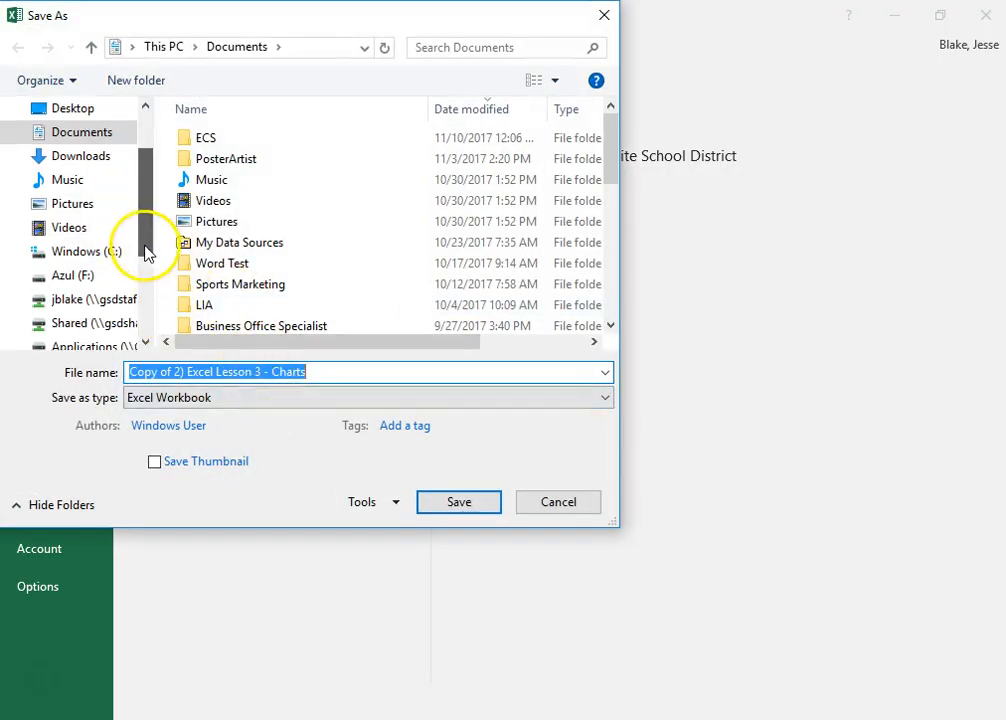
pyautogui.click(104, 306)
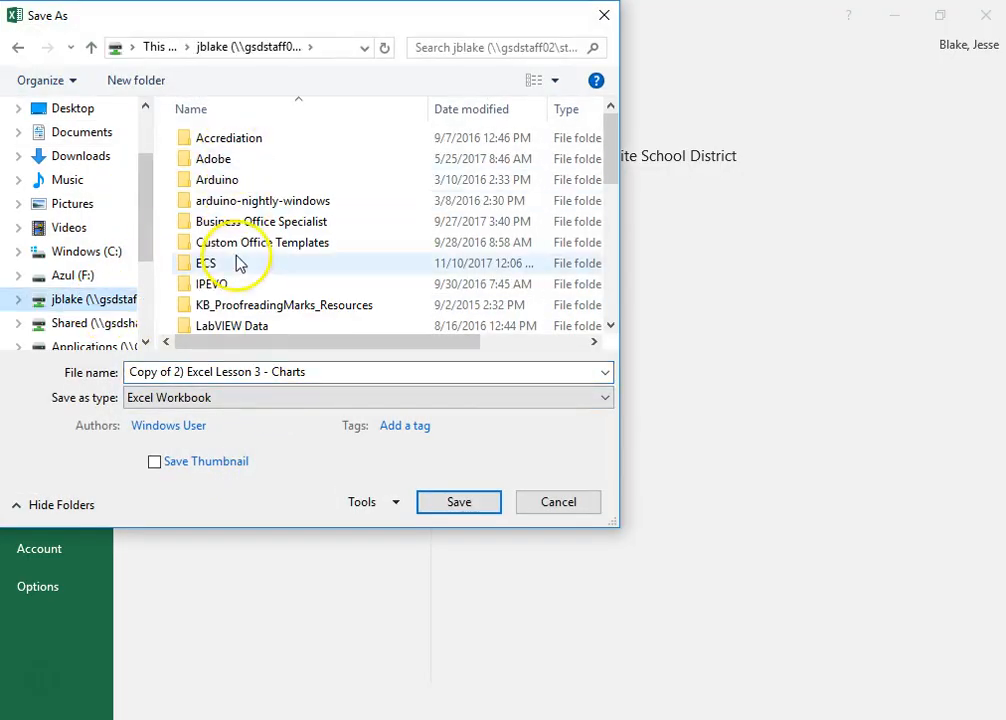
pyautogui.doubleClick(218, 228)
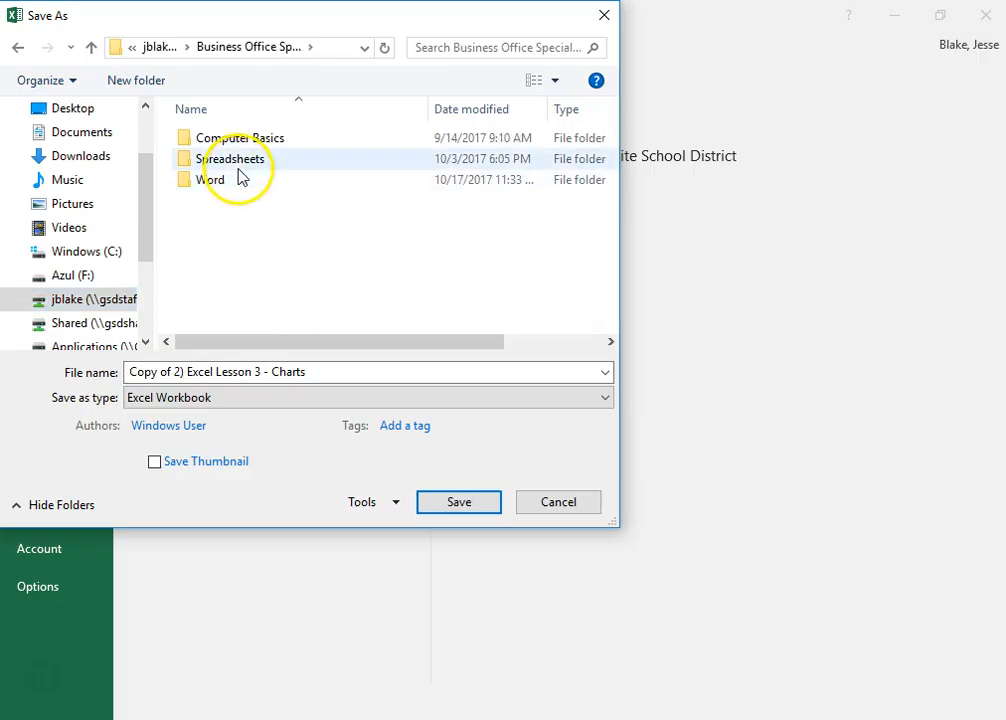
pyautogui.doubleClick(236, 163)
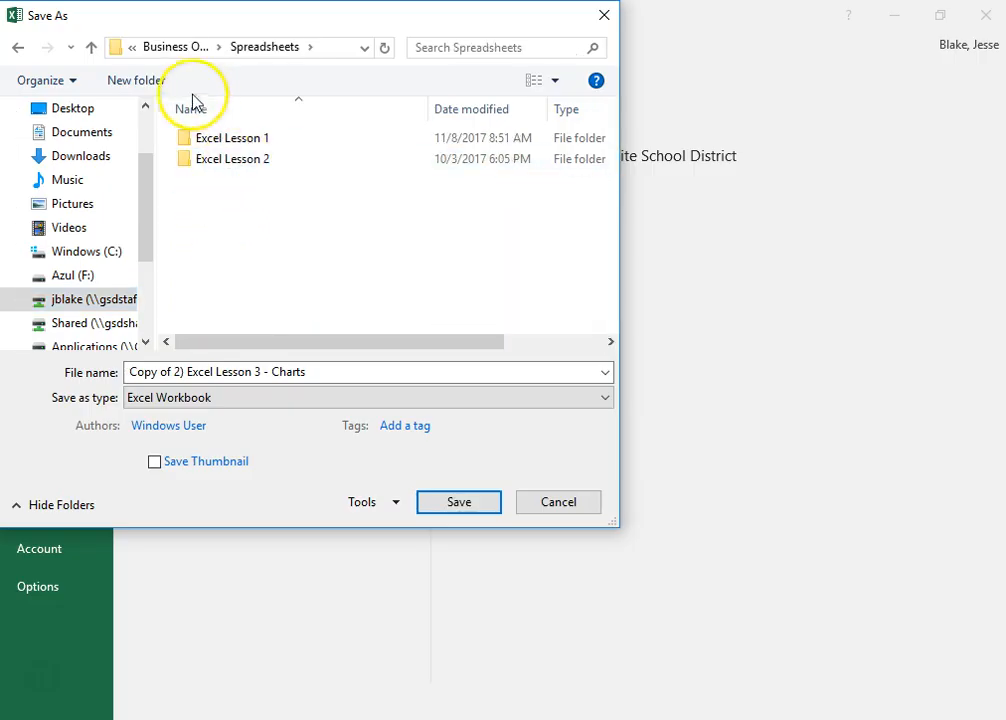
# Create a folder named Excel Lesson 3 inside Spreadsheets and open it as the save location
pyautogui.click(169, 81)
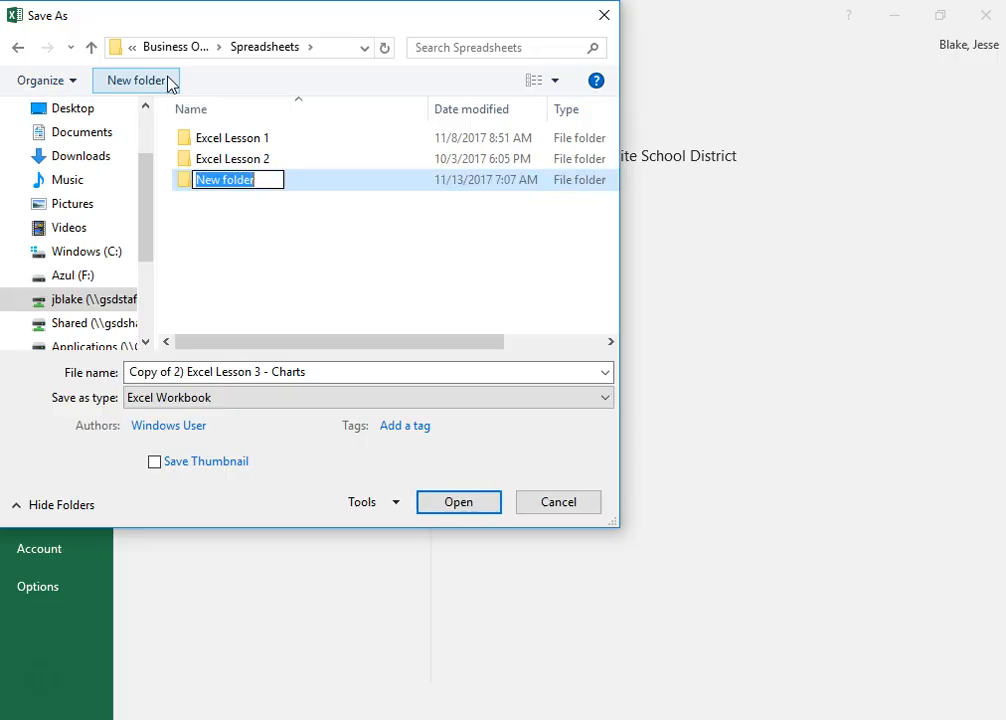
pyautogui.write('Excel Lesson 3')
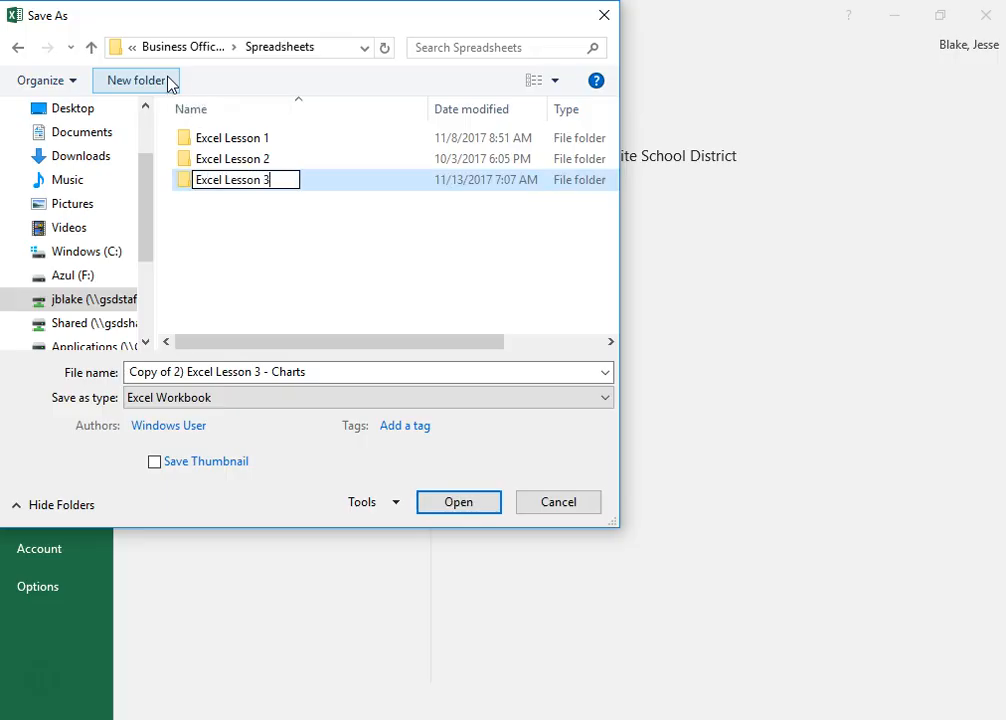
pyautogui.click(244, 251)
pyautogui.doubleClick(240, 185)
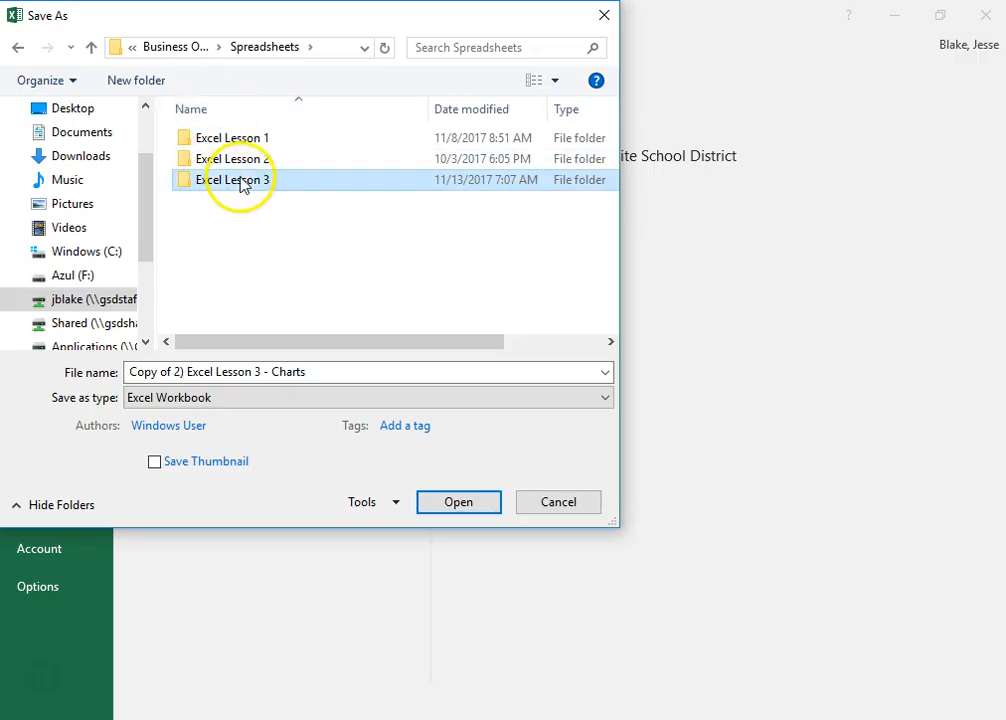
# Remove "Copy of" from the file name and save the workbook as "2) Excel Lesson 3 - Charts"
pyautogui.click(172, 372)
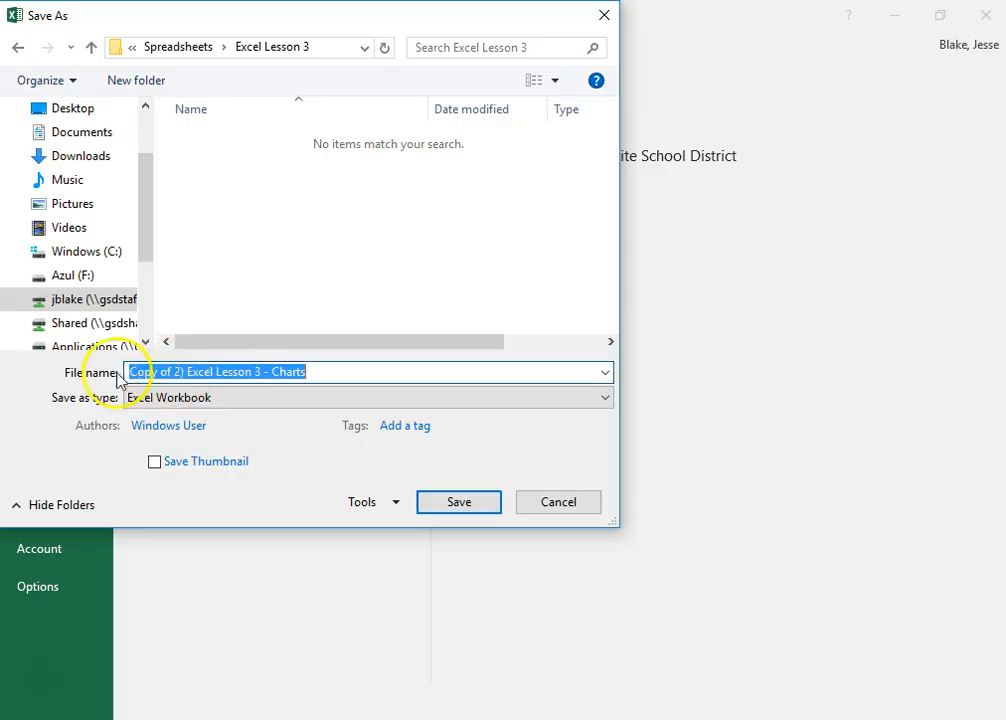
pyautogui.click(176, 370)
pyautogui.press('BackSpace')
pyautogui.press('BackSpace')
pyautogui.press('BackSpace')
pyautogui.press('BackSpace')
pyautogui.press('BackSpace')
pyautogui.press('BackSpace')
pyautogui.press('BackSpace')
pyautogui.press('BackSpace')
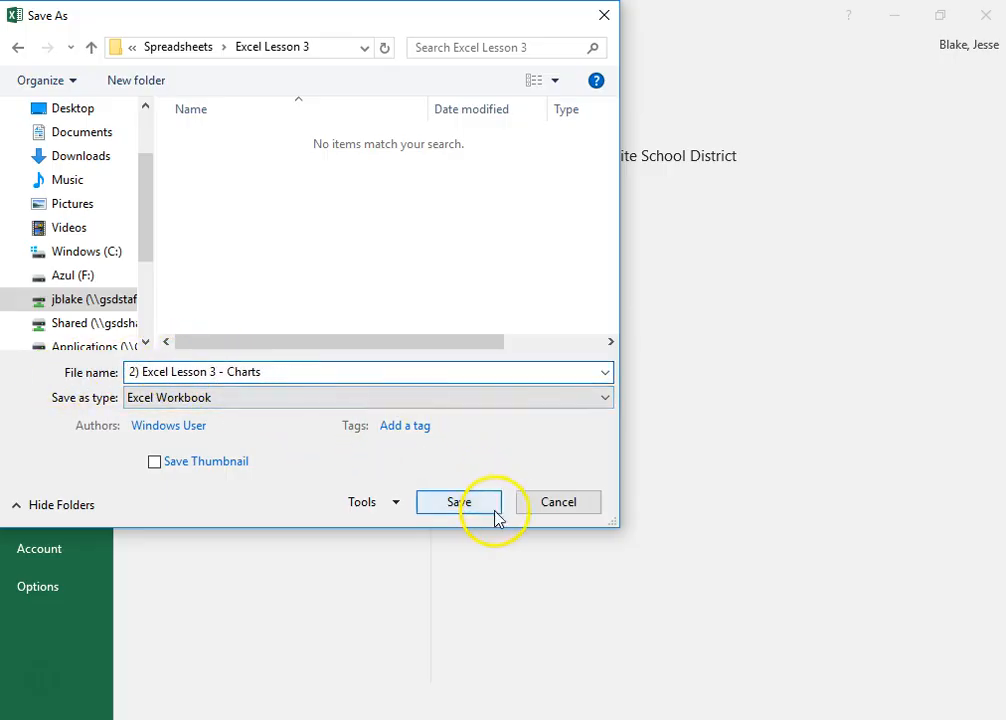
pyautogui.click(490, 514)
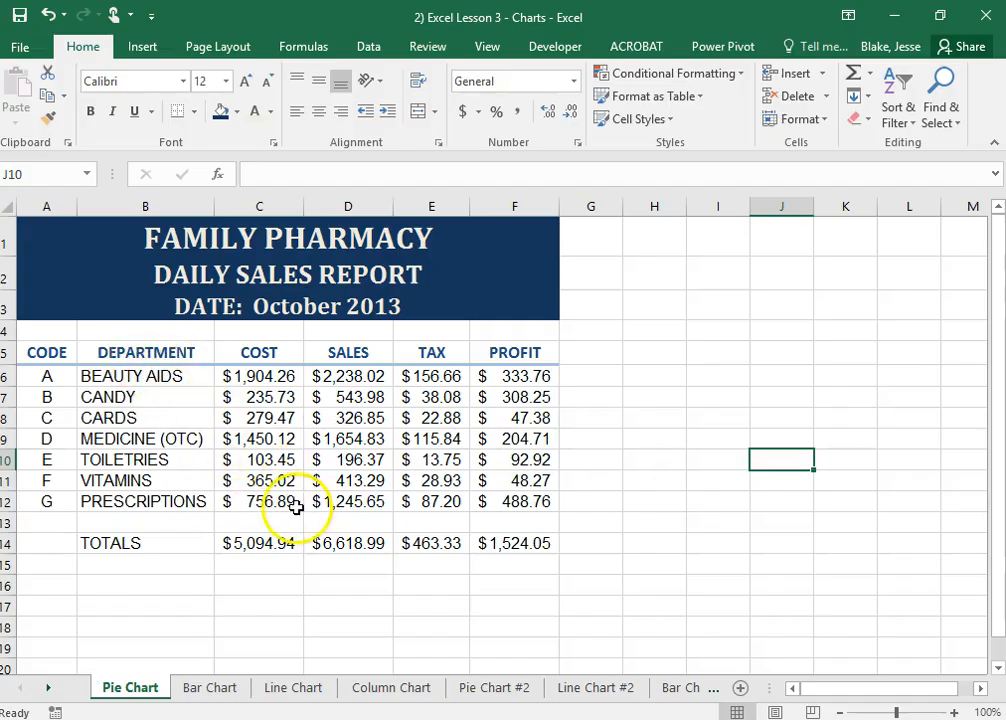
# Insert a 2-D pie chart of the departments and their costs from B5:C12
pyautogui.click(124, 377)
pyautogui.moveTo(124, 377); pyautogui.dragTo(243, 496)
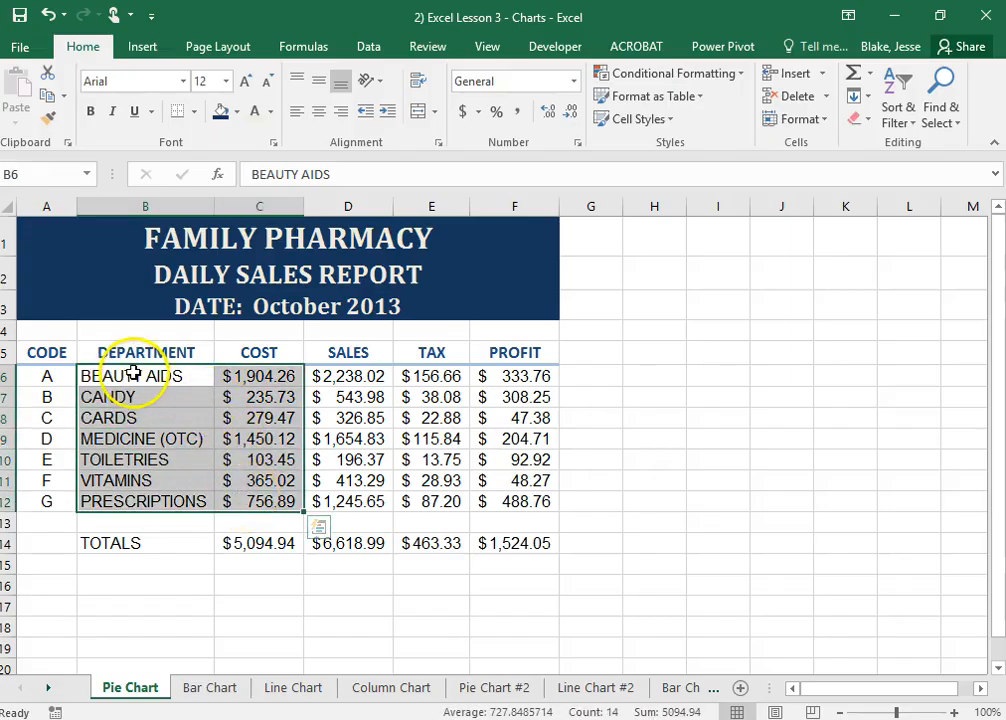
pyautogui.moveTo(106, 350); pyautogui.dragTo(282, 511)
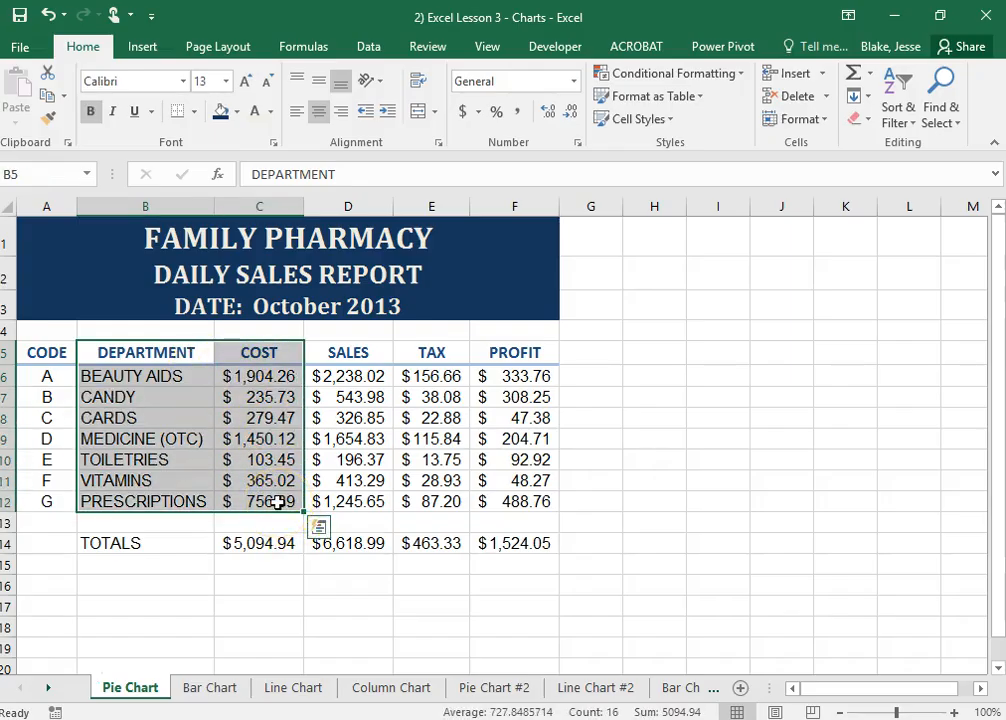
pyautogui.click(143, 50)
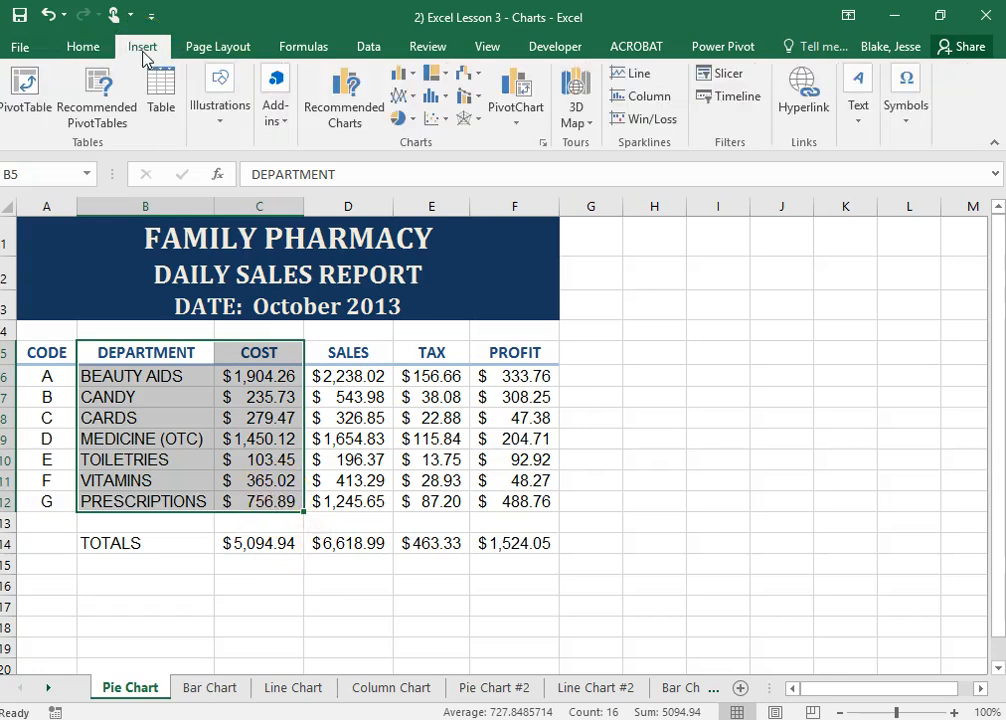
pyautogui.click(408, 124)
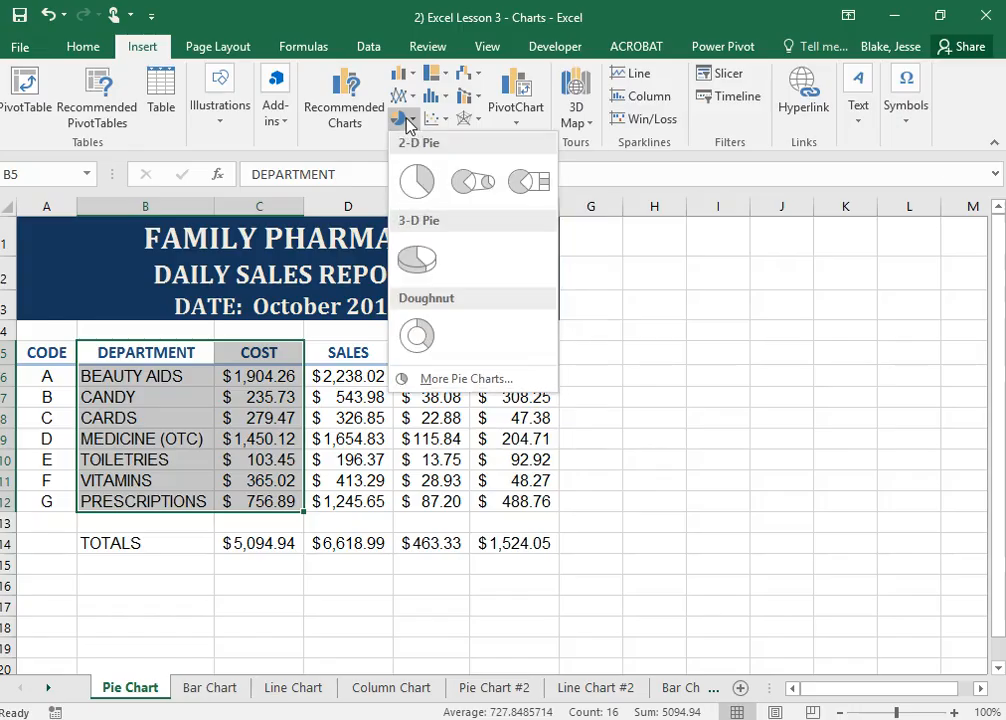
pyautogui.click(417, 184)
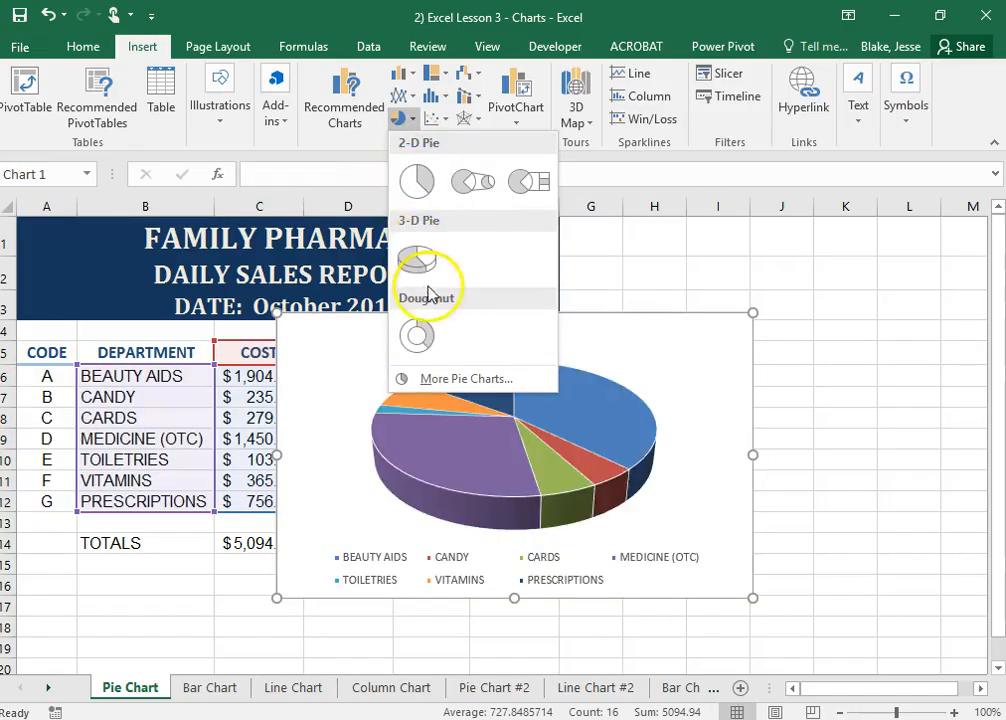
pyautogui.click(407, 195)
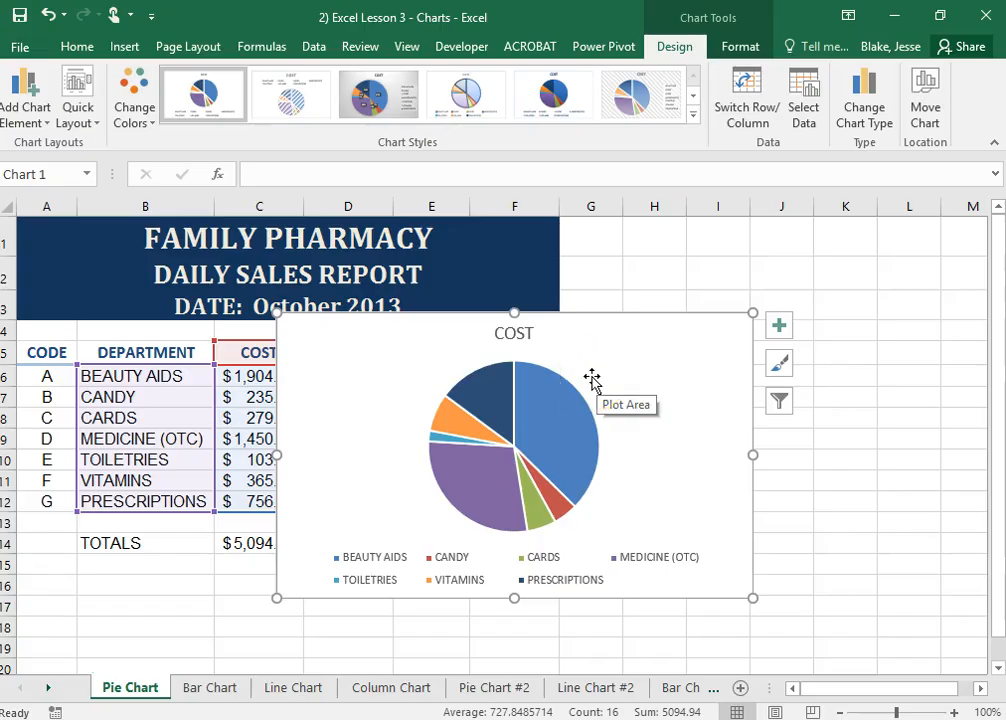
# Apply Style 12 to the COST pie chart and deselect it
pyautogui.scroll(-1, 583, 382)
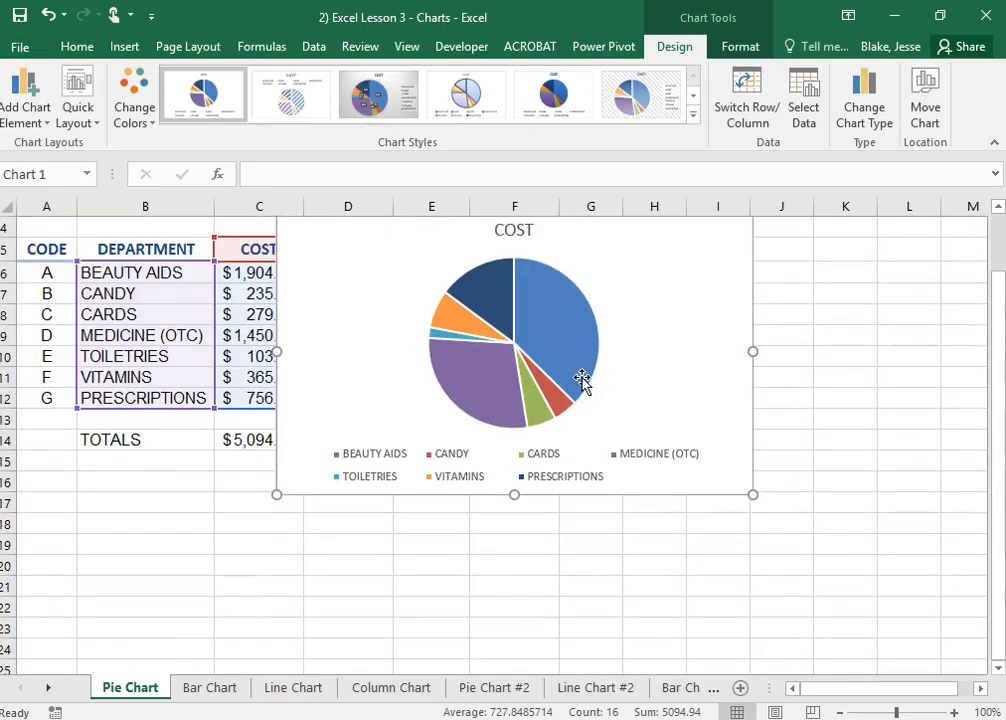
pyautogui.scroll(1, 583, 390)
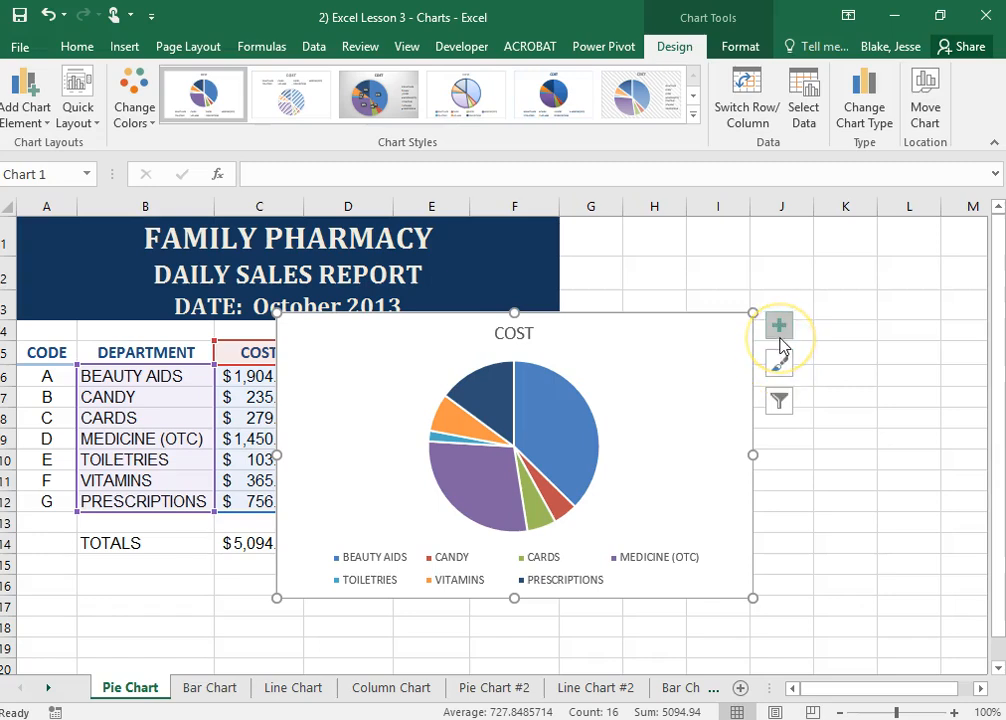
pyautogui.click(783, 367)
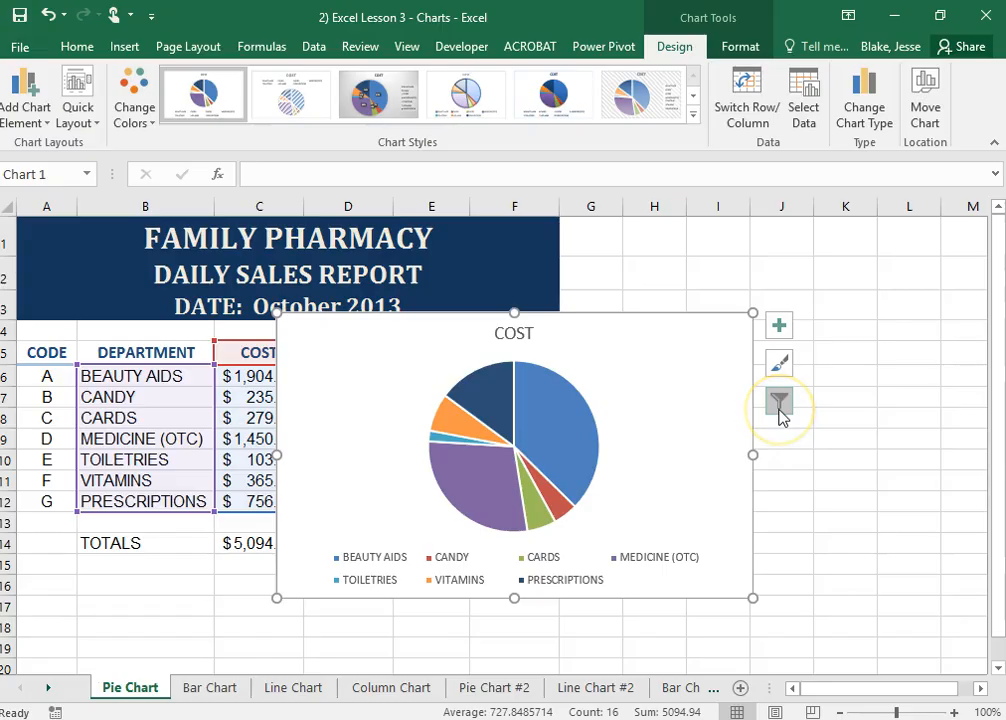
pyautogui.click(780, 372)
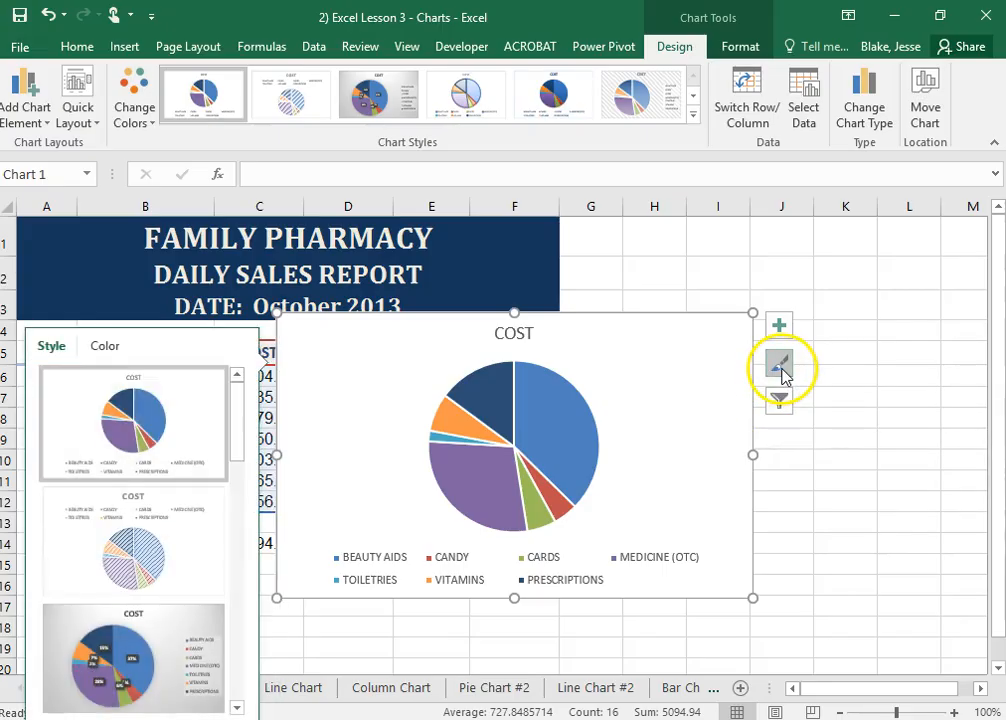
pyautogui.scroll(-3, 180, 575)
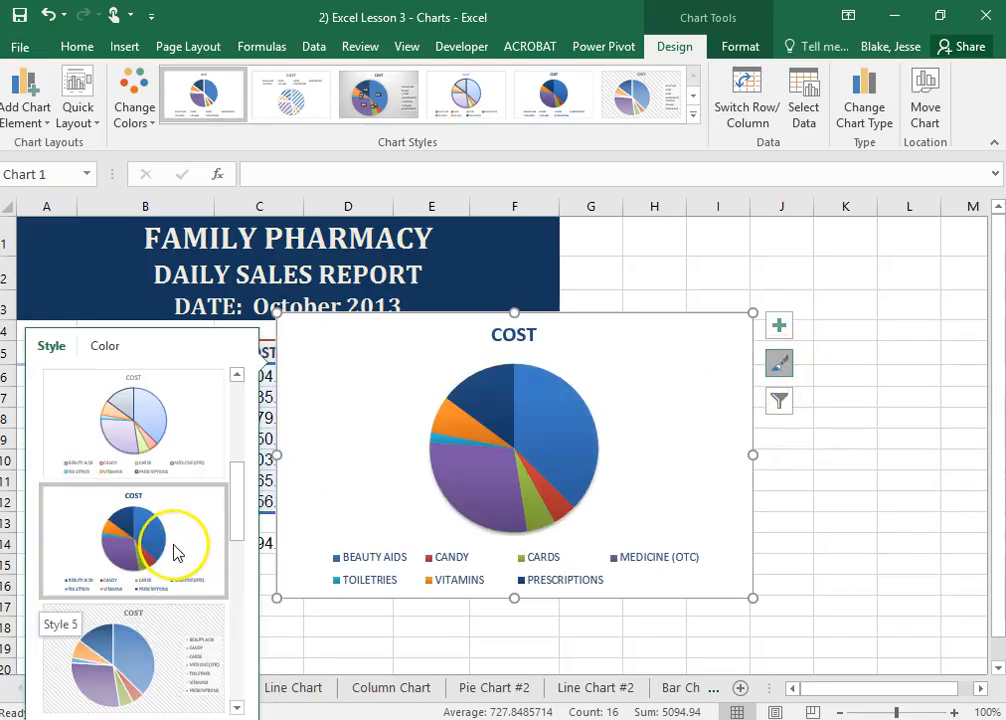
pyautogui.scroll(-3, 175, 558)
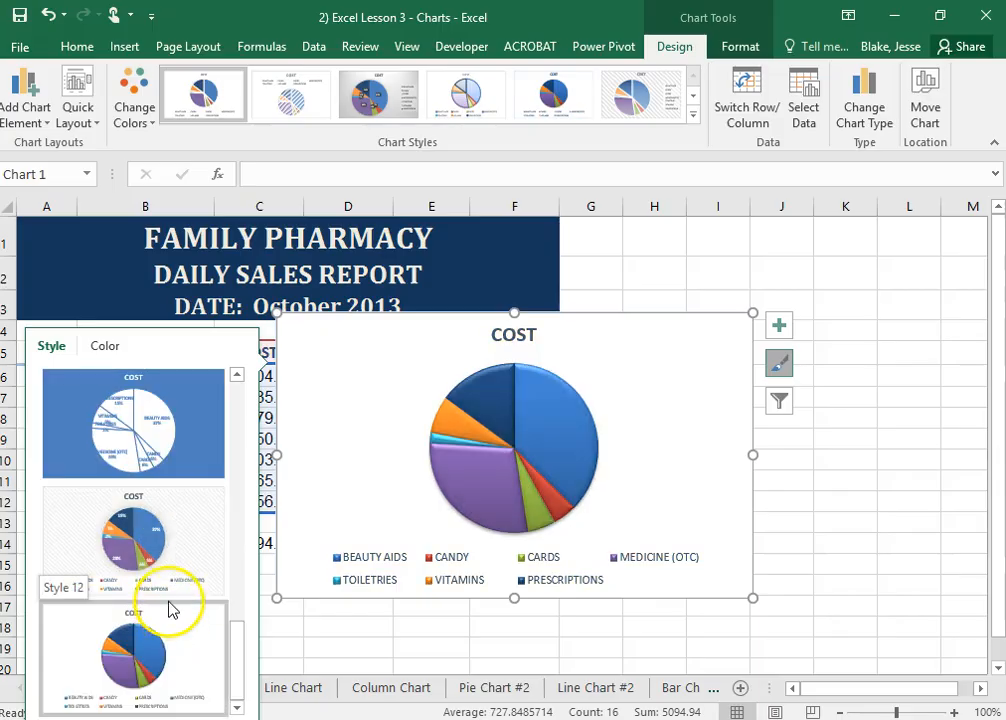
pyautogui.click(146, 650)
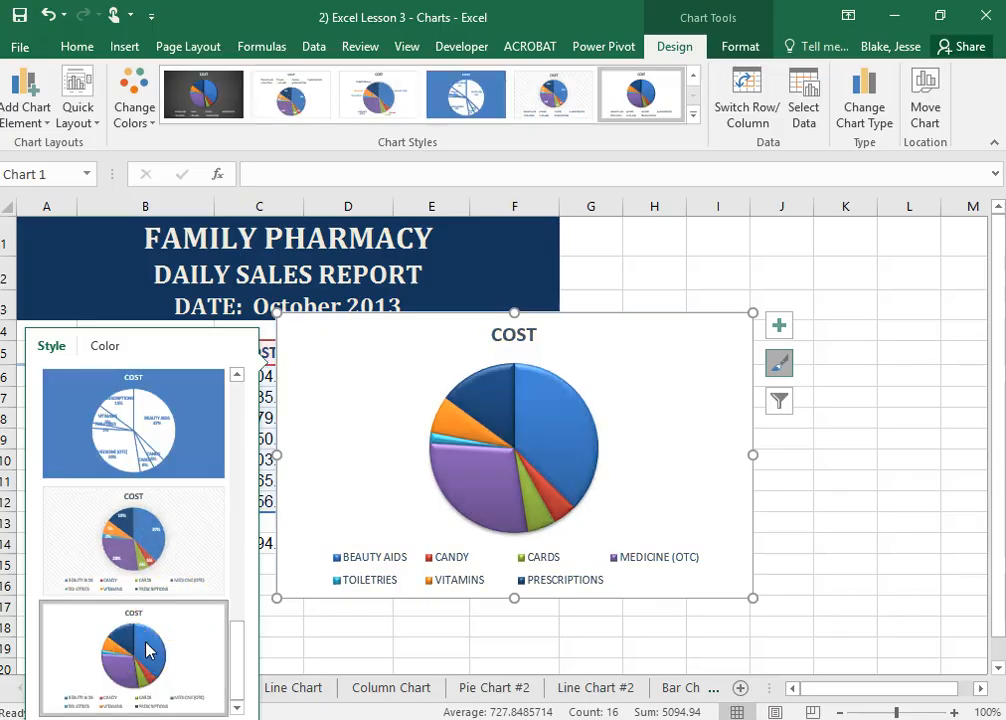
pyautogui.click(146, 650)
pyautogui.click(146, 649)
pyautogui.click(147, 648)
pyautogui.click(909, 501)
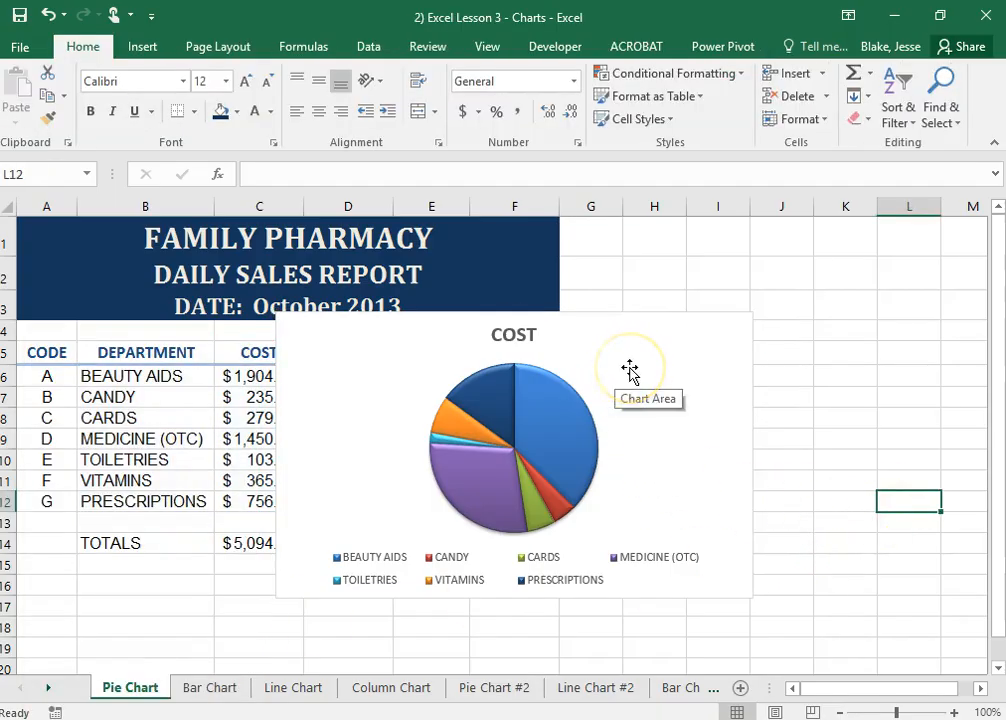
# Move the COST pie chart beside the table, starting at column G, keeping its slices together
pyautogui.moveTo(576, 391); pyautogui.dragTo(635, 390)
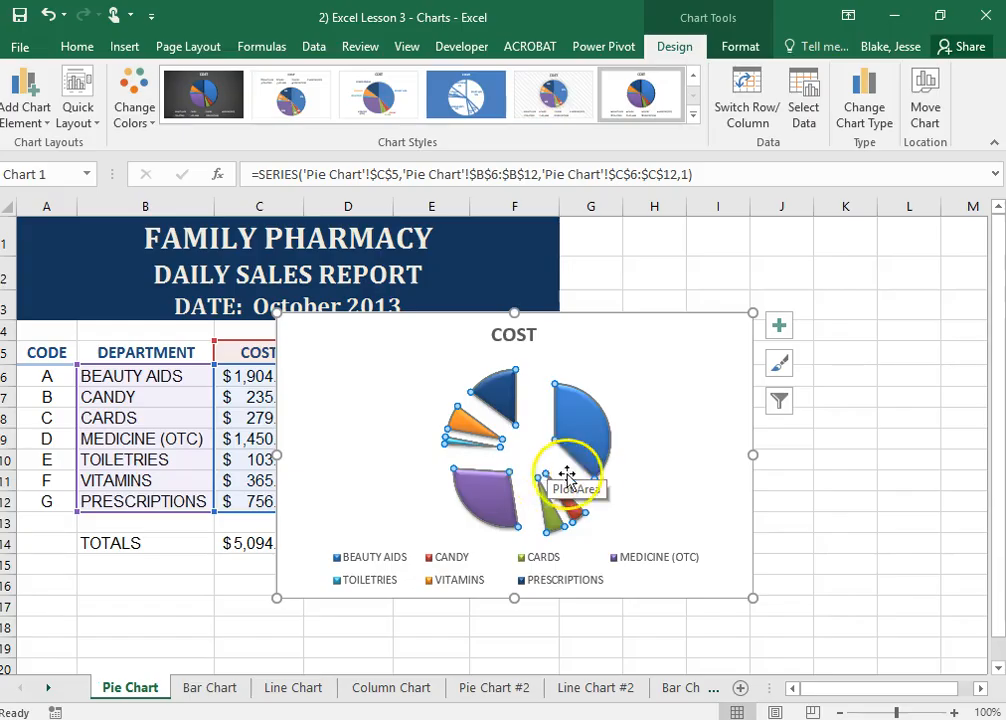
pyautogui.hotkey('ctrl', 'z')
pyautogui.moveTo(653, 367); pyautogui.dragTo(939, 292)
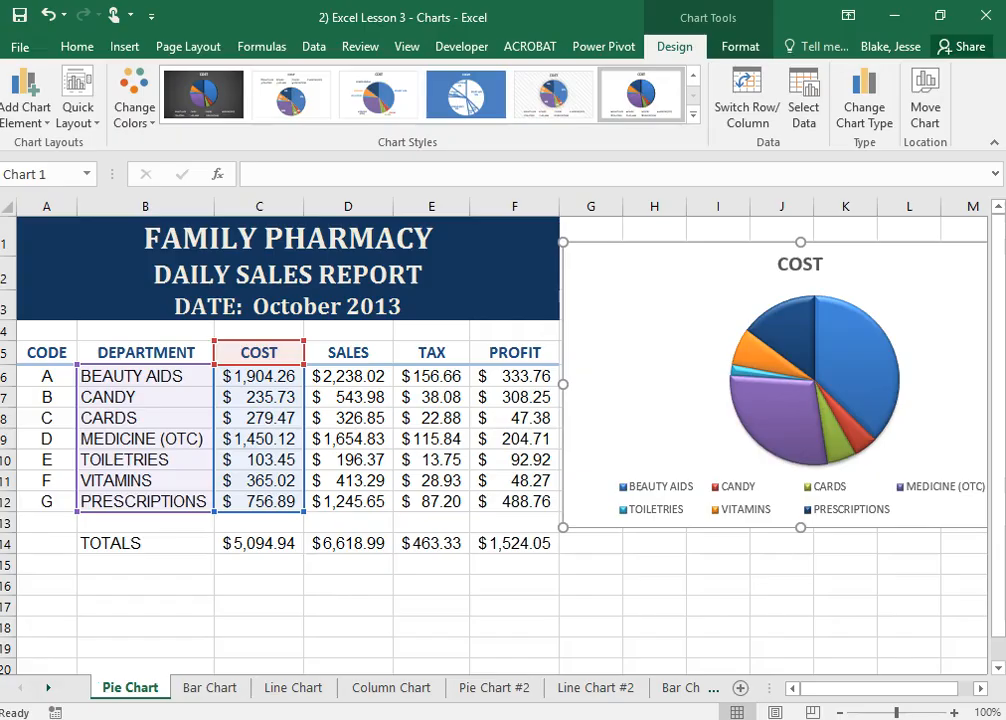
pyautogui.click(553, 583)
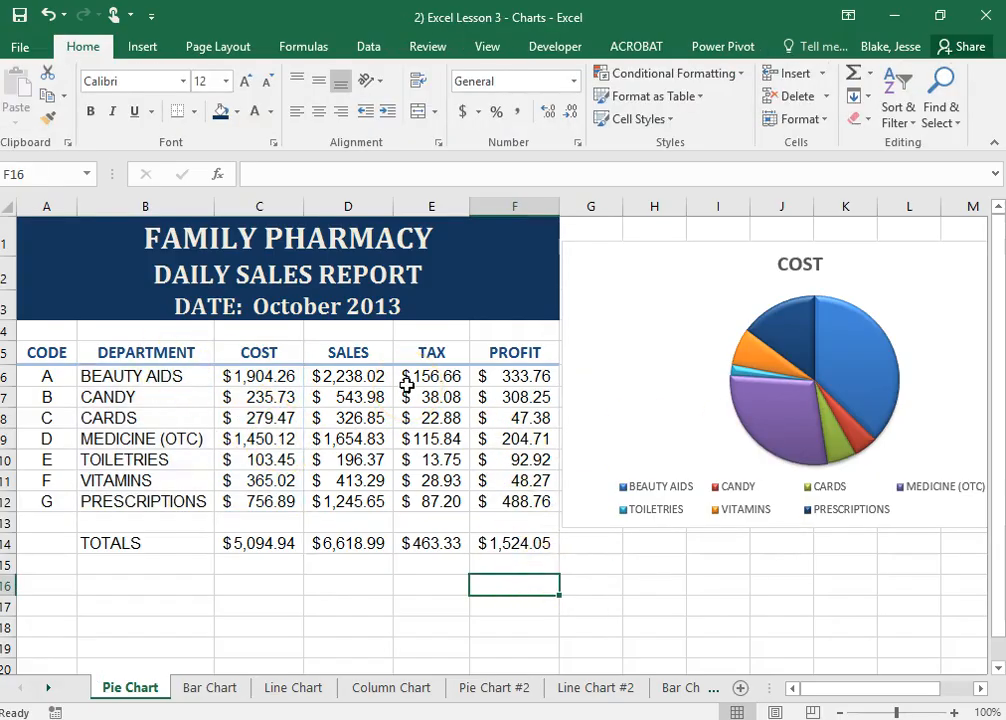
# Insert a doughnut chart of the departments and their sales from B5:B12 and D5:D12
pyautogui.moveTo(148, 350); pyautogui.dragTo(148, 497)
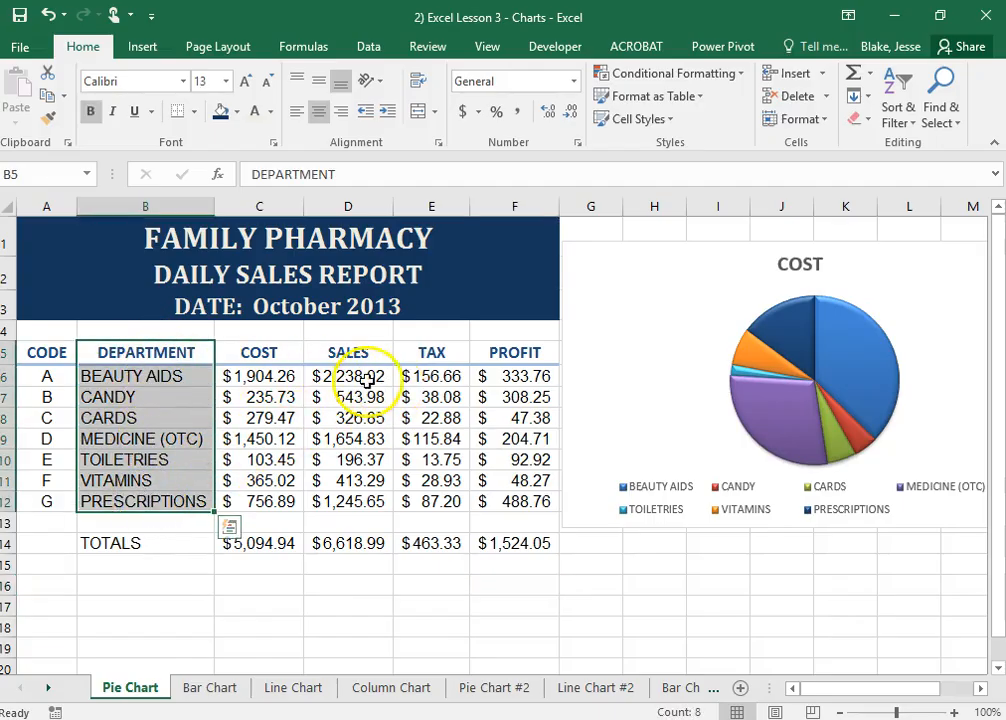
pyautogui.moveTo(373, 350); pyautogui.dragTo(363, 498)
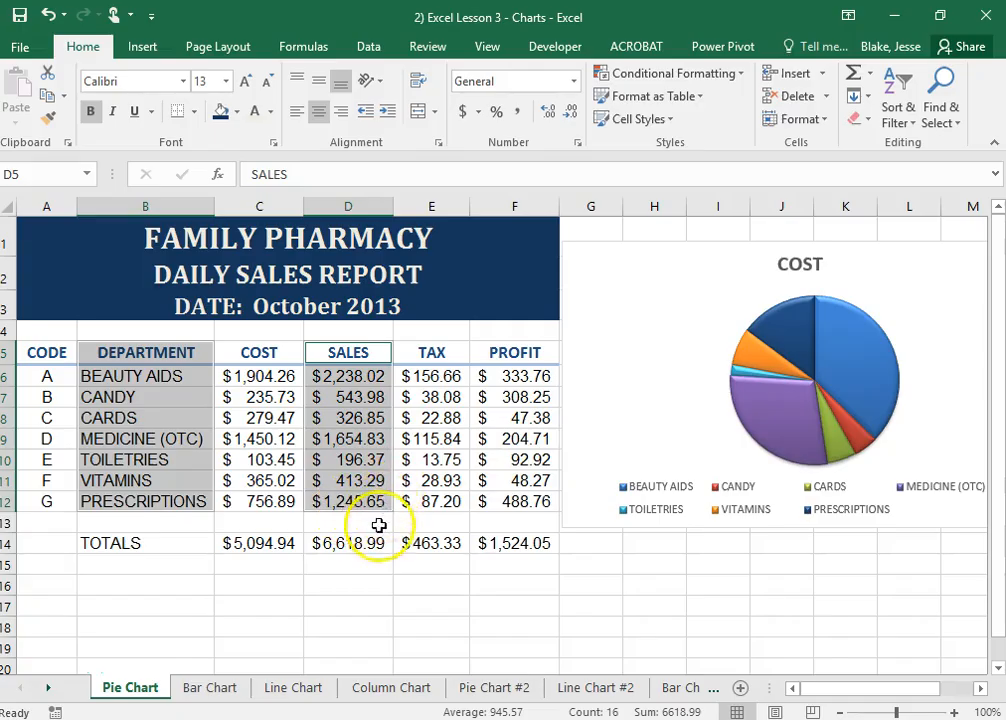
pyautogui.click(142, 47)
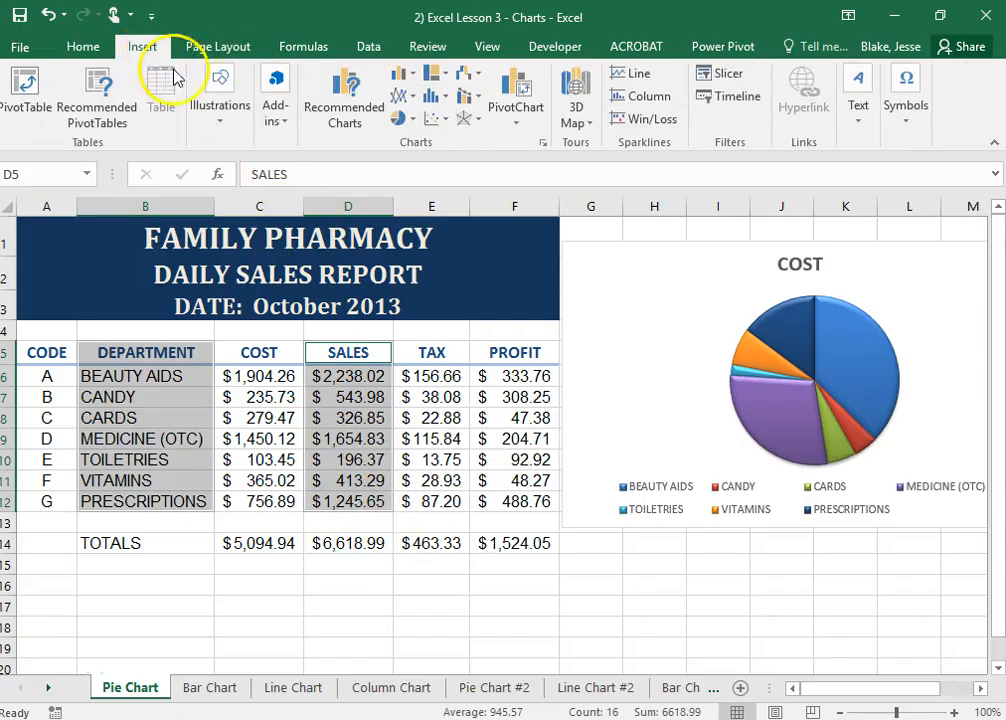
pyautogui.click(415, 127)
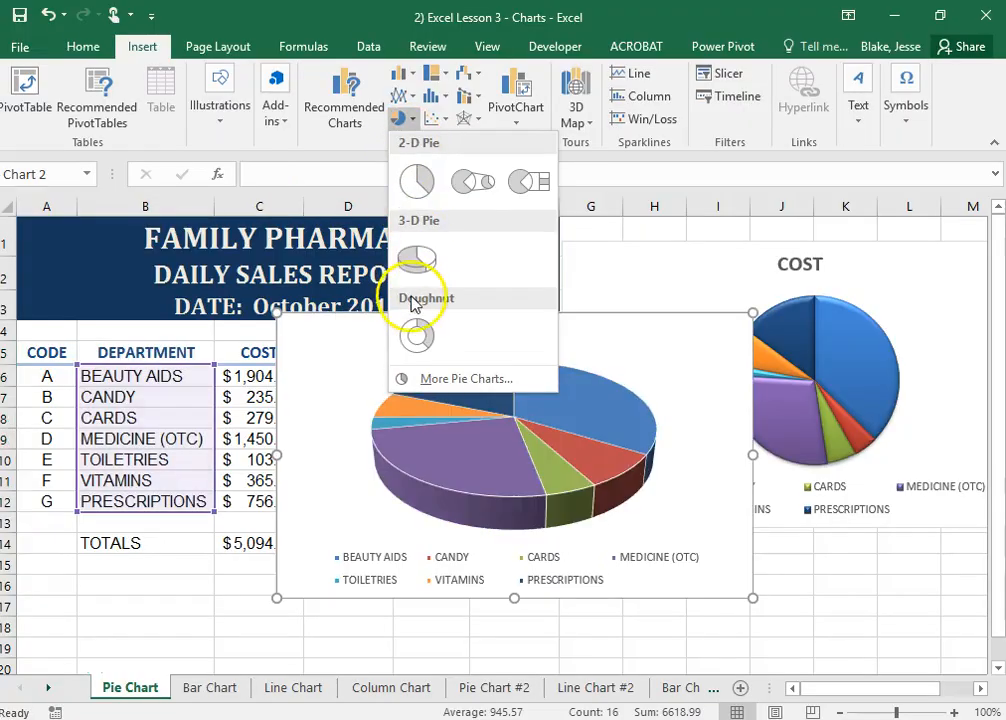
pyautogui.click(415, 337)
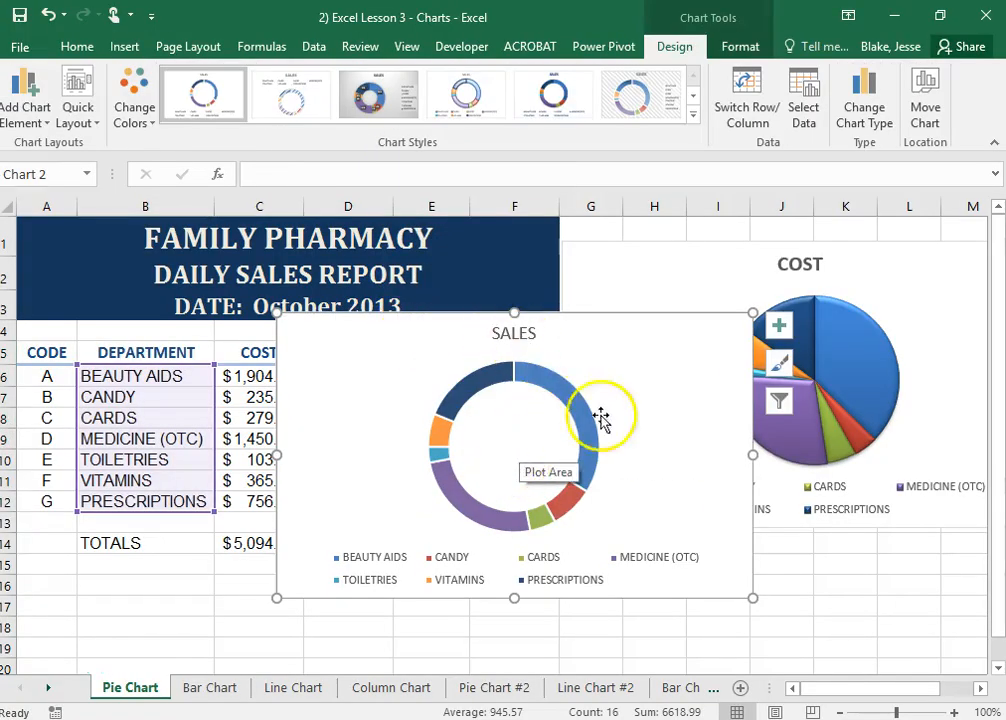
# Apply Style 6 to the SALES doughnut chart and deselect it
pyautogui.click(783, 364)
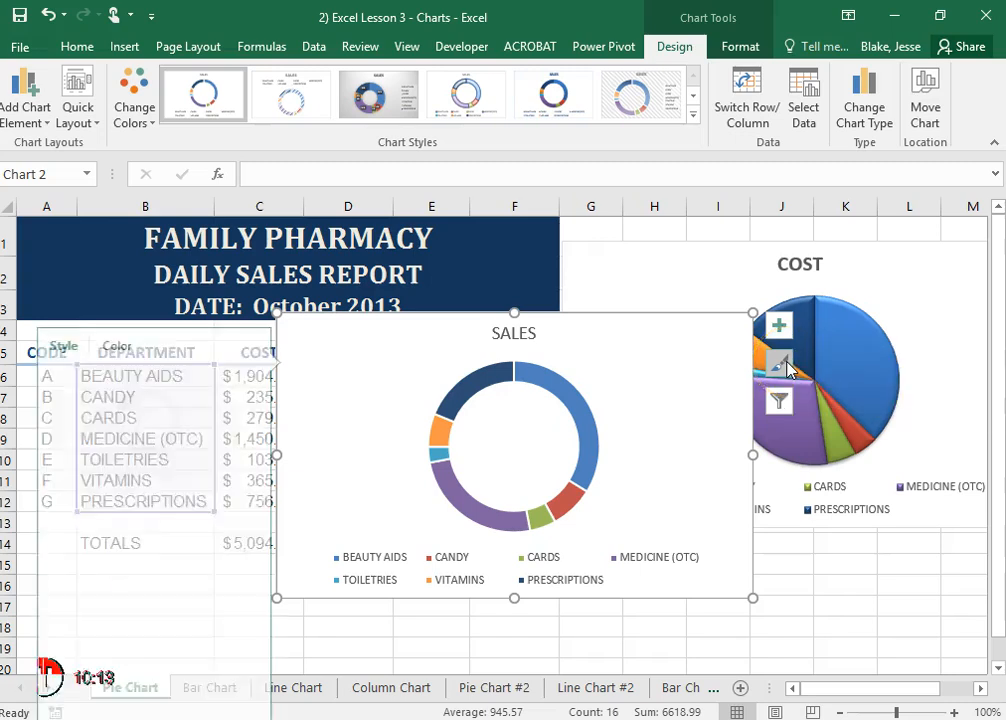
pyautogui.scroll(-3, 125, 585)
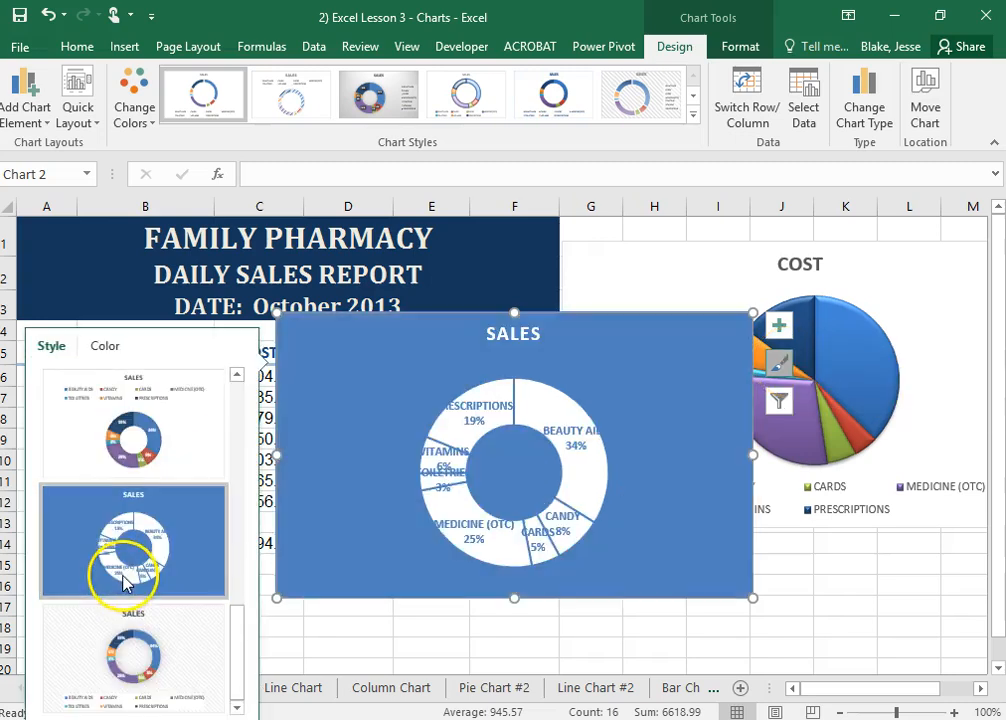
pyautogui.scroll(3, 131, 445)
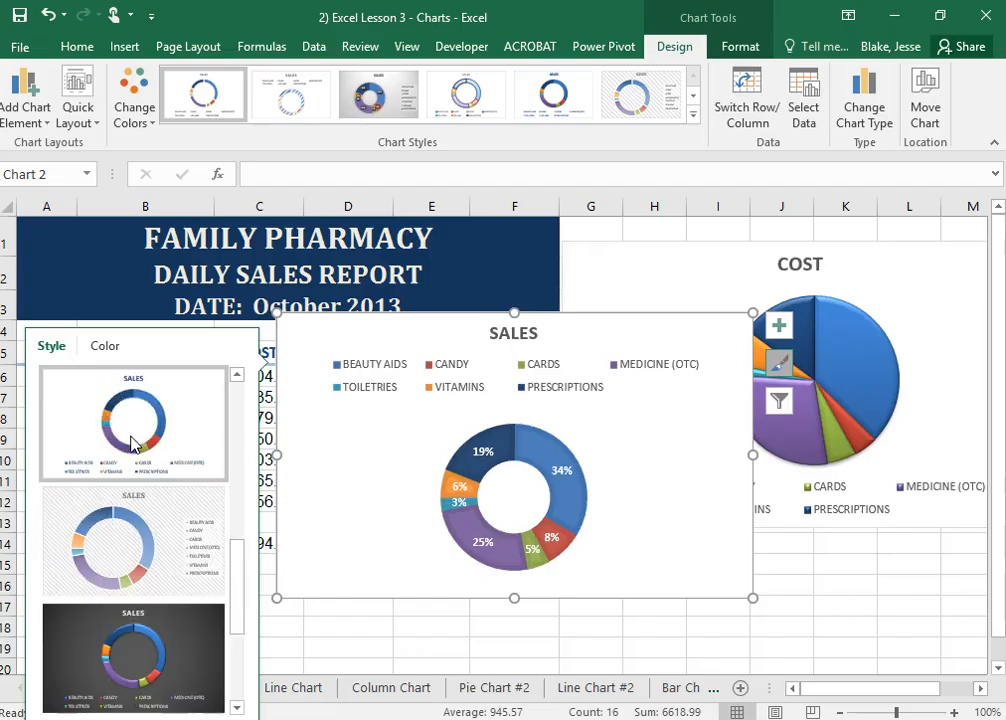
pyautogui.click(138, 533)
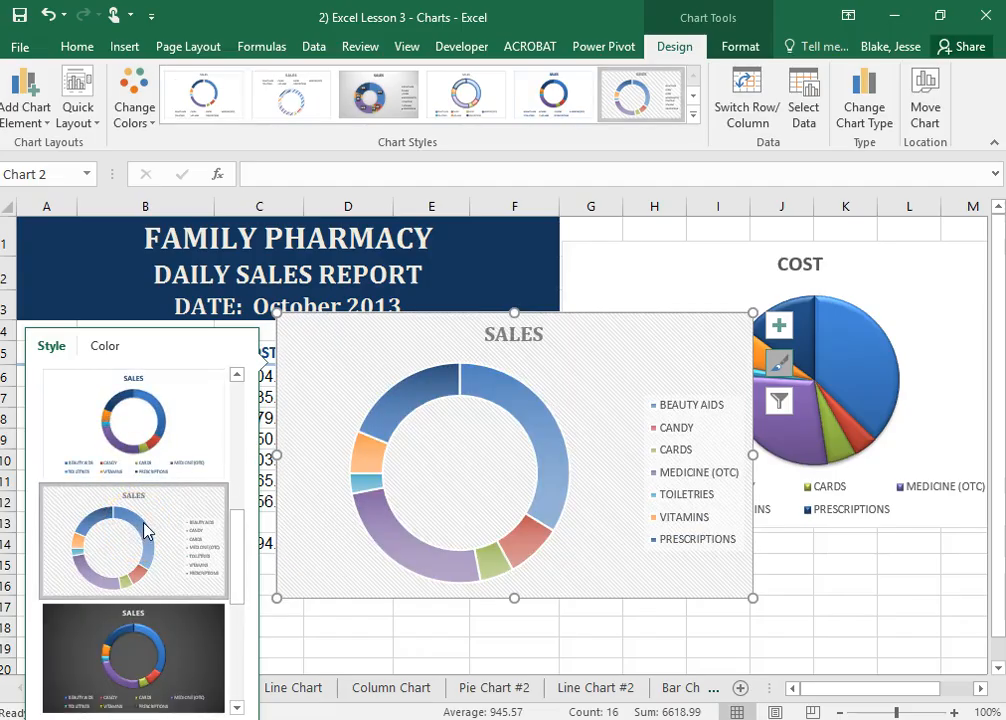
pyautogui.click(843, 585)
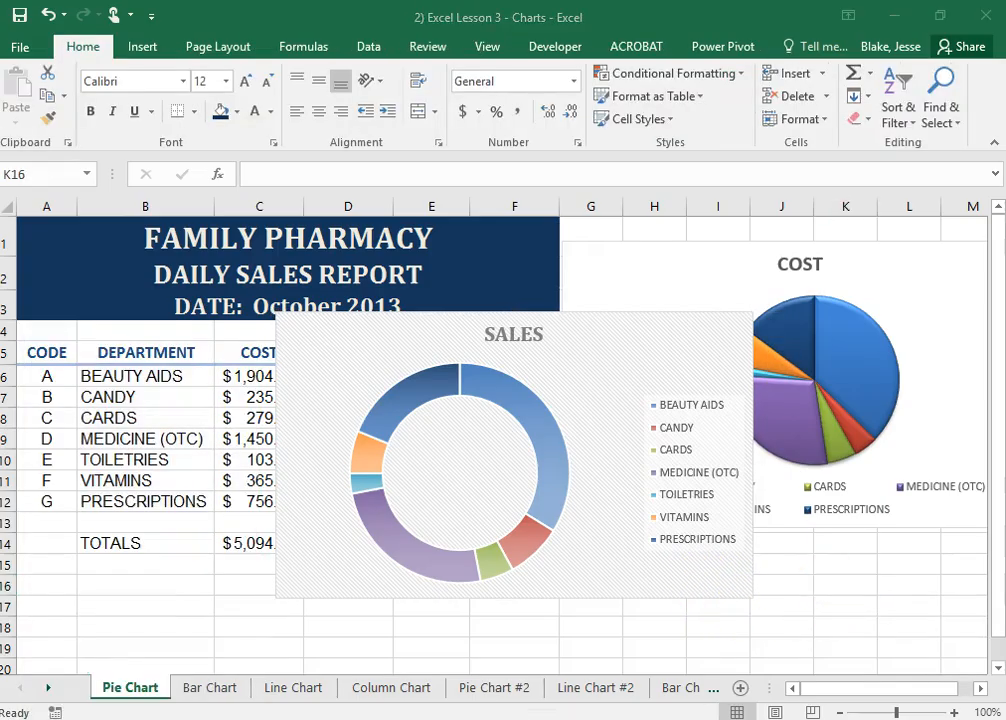
pyautogui.scroll(-2, 811, 570)
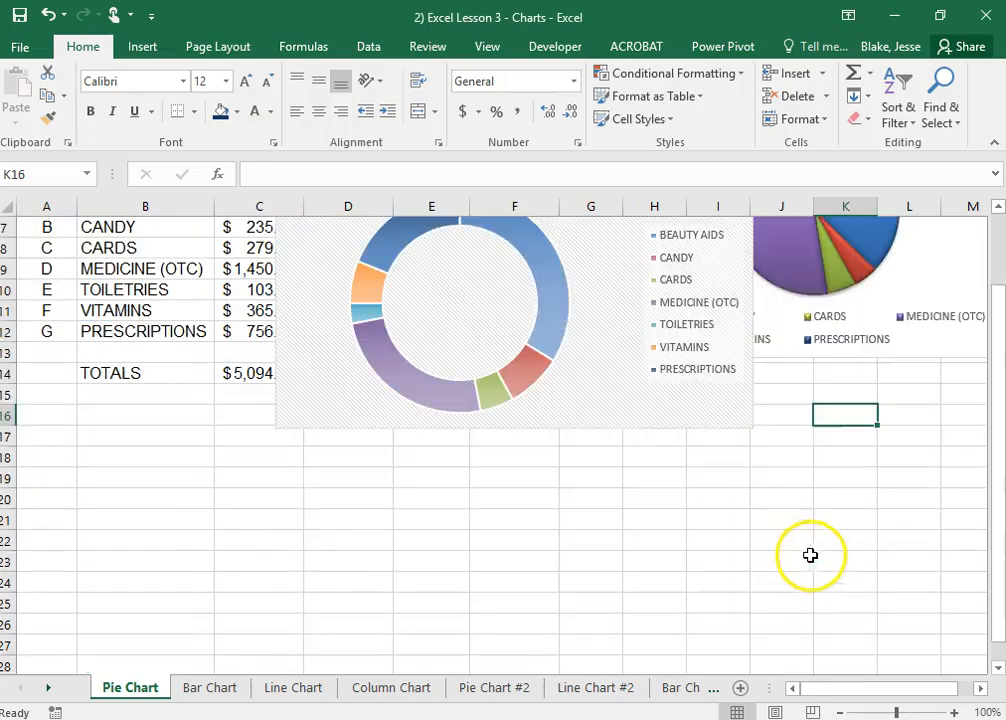
pyautogui.click(539, 321)
pyautogui.moveTo(487, 337); pyautogui.dragTo(472, 485)
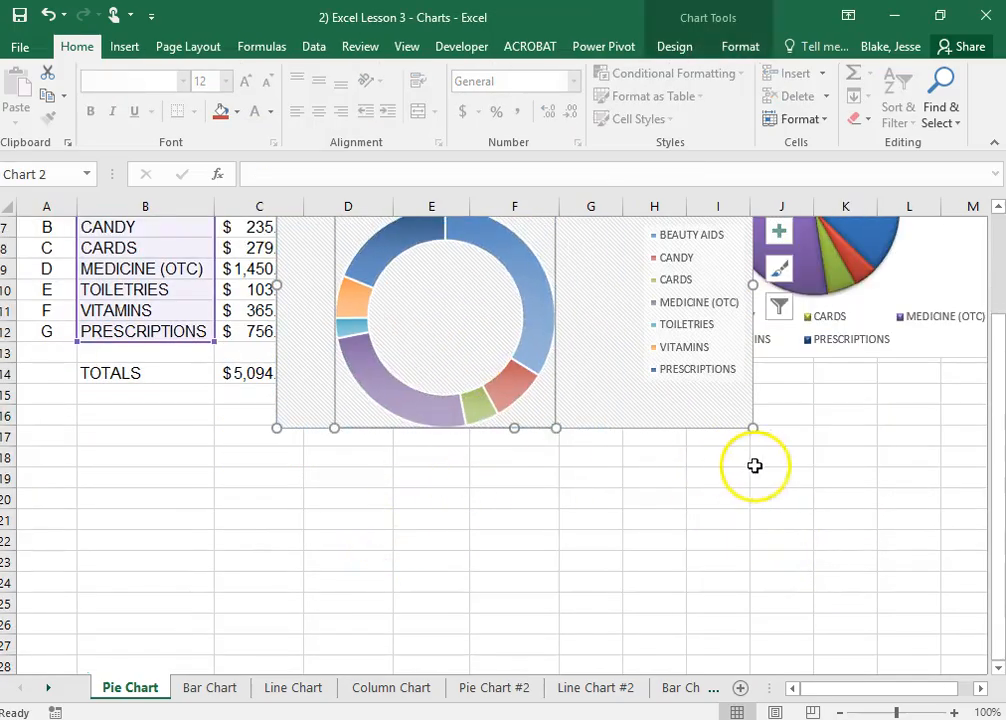
pyautogui.click(45, 17)
pyautogui.scroll(2, 855, 575)
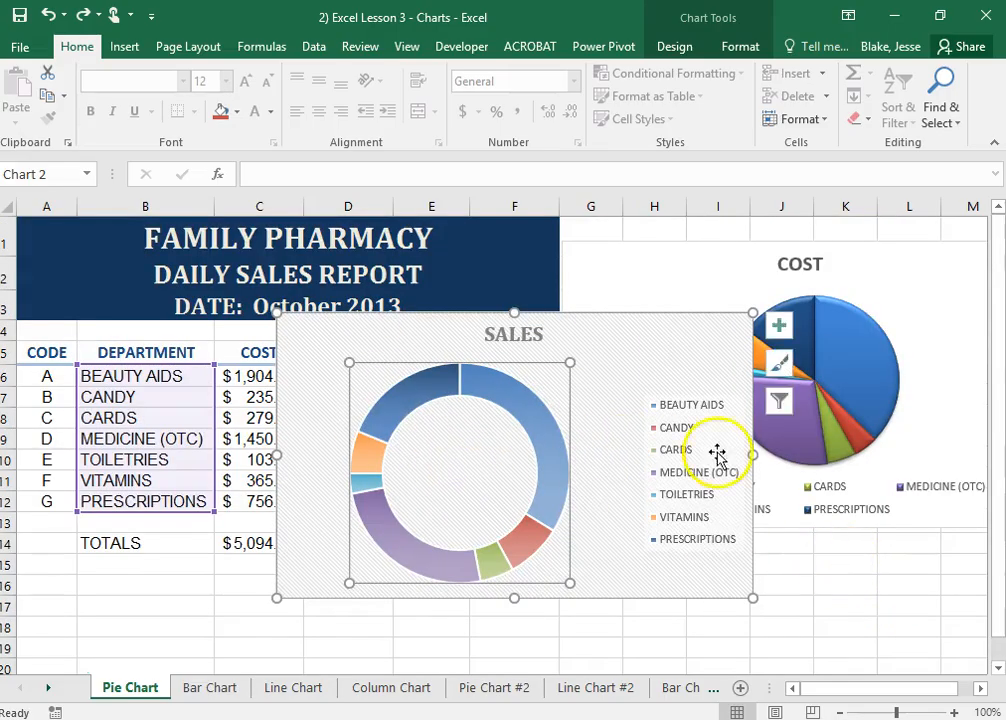
# Move the whole SALES doughnut chart below the totals row, starting at row 15 in column A
pyautogui.moveTo(700, 370); pyautogui.dragTo(667, 521)
pyautogui.scroll(-1, 882, 522)
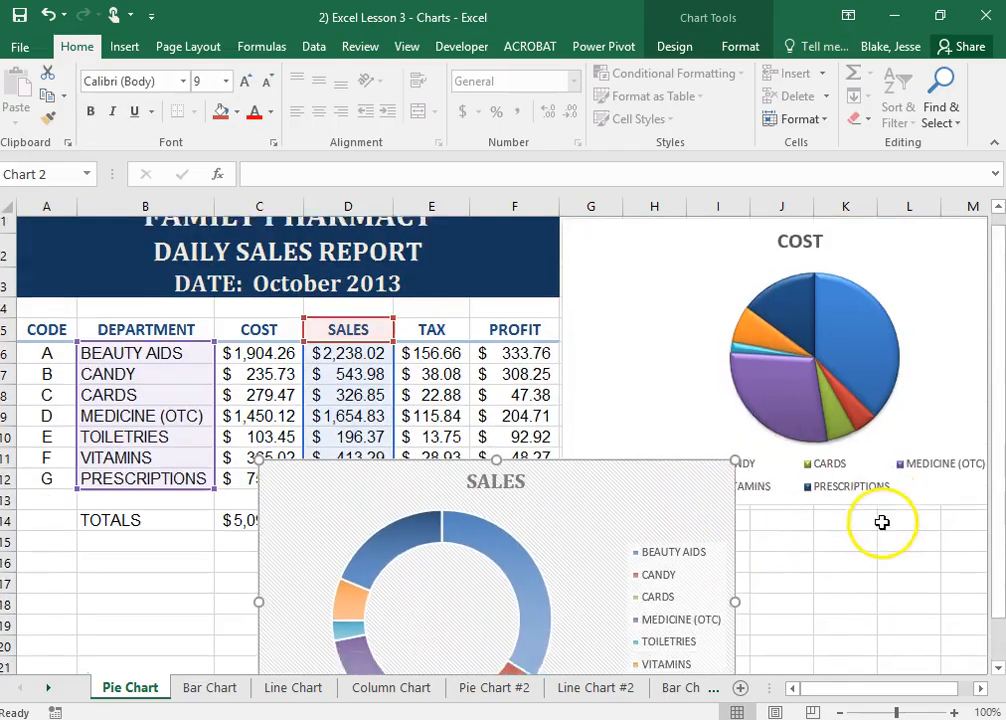
pyautogui.scroll(-3, 882, 522)
pyautogui.scroll(2, 755, 400)
pyautogui.moveTo(550, 393); pyautogui.dragTo(346, 487)
pyautogui.scroll(-3, 757, 497)
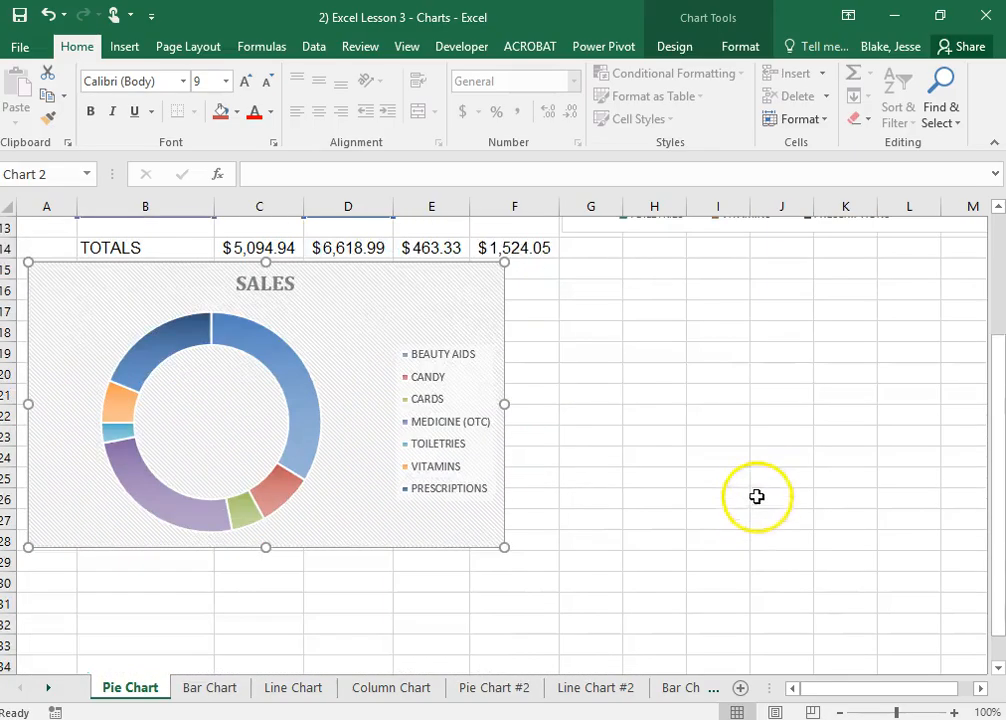
# Place the COST pie chart below the totals row at column A, with the SALES chart to its right from column G
pyautogui.scroll(5, 757, 497)
pyautogui.moveTo(714, 395); pyautogui.dragTo(451, 315)
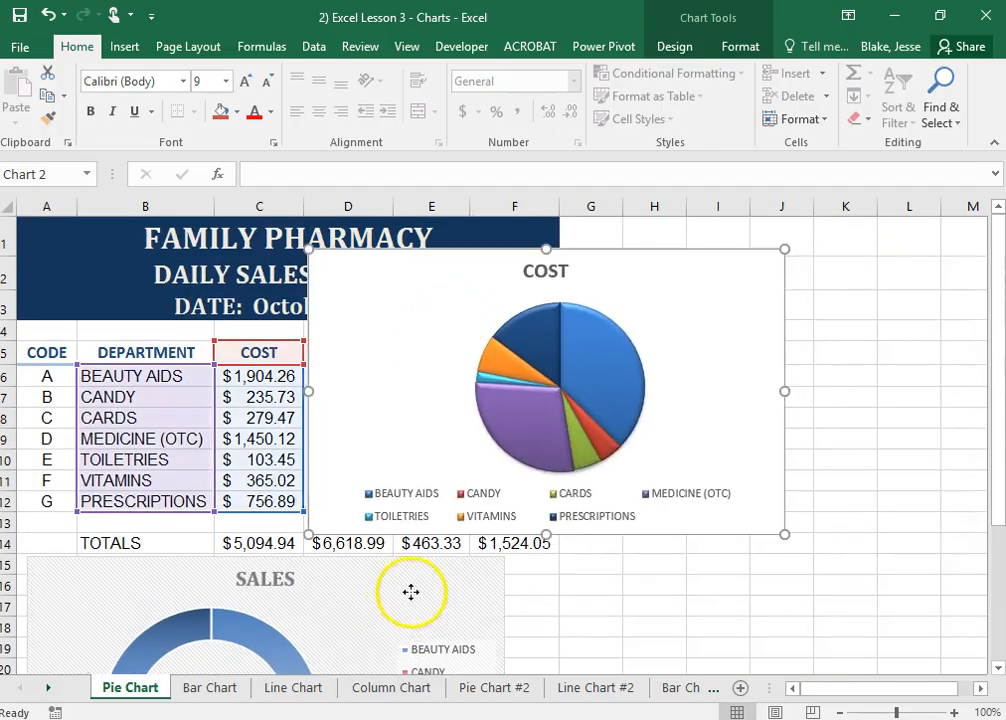
pyautogui.moveTo(411, 592); pyautogui.dragTo(954, 537)
pyautogui.scroll(-2, 898, 411)
pyautogui.scroll(2, 695, 287)
pyautogui.moveTo(695, 287); pyautogui.dragTo(400, 592)
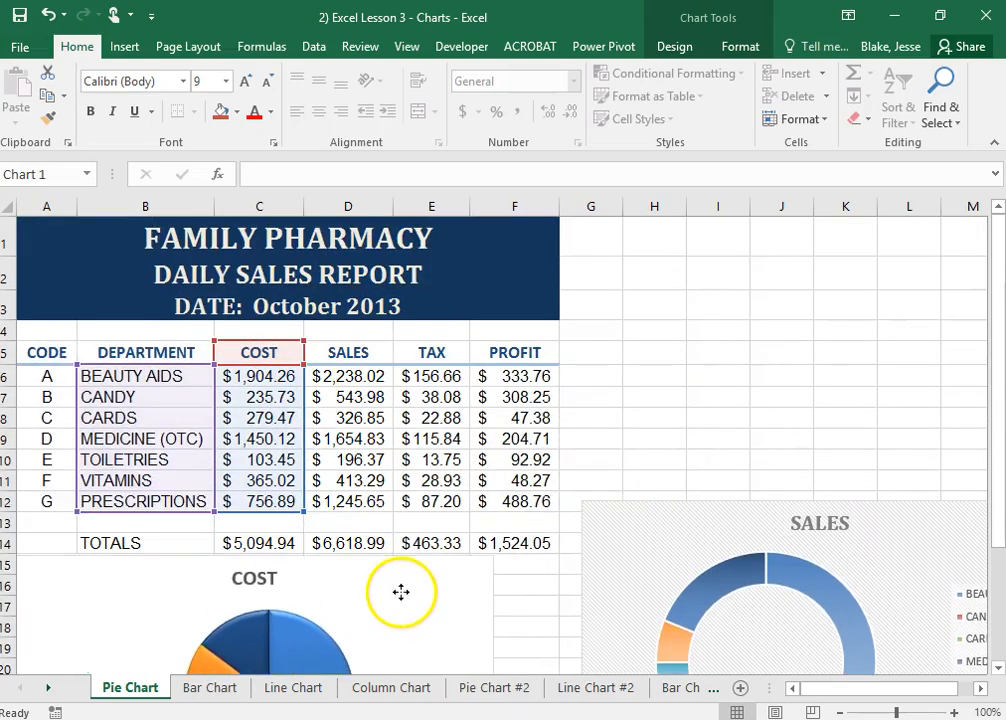
pyautogui.scroll(-3, 622, 433)
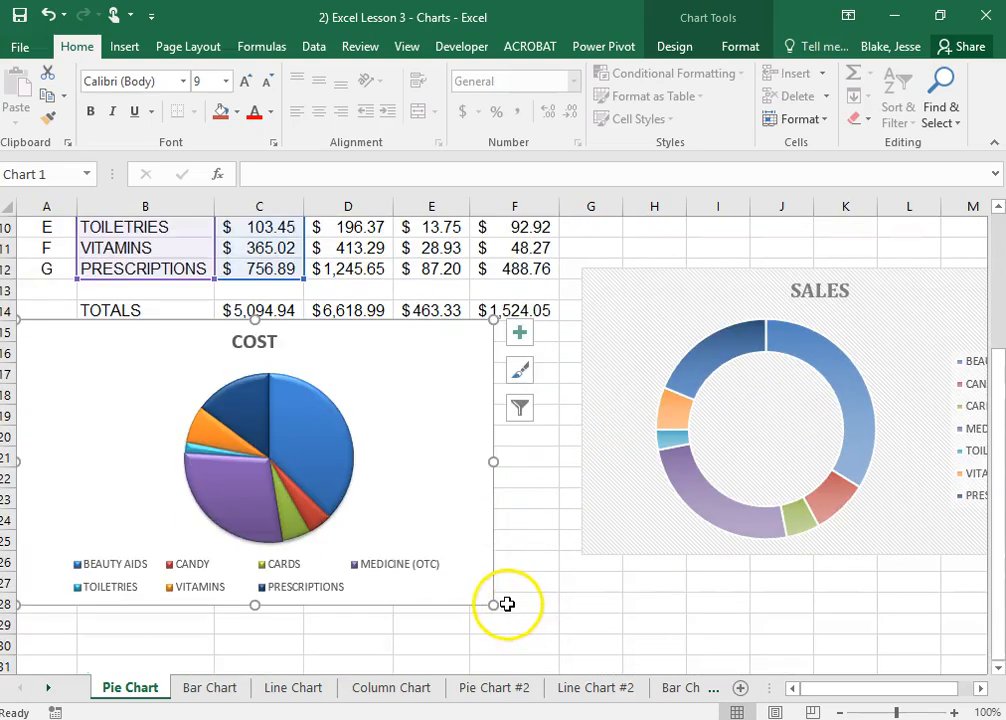
# Shrink the COST chart to rows 15 to 23 and resize the SALES chart to fit directly beside it, ending in column I
pyautogui.moveTo(497, 605); pyautogui.dragTo(410, 508)
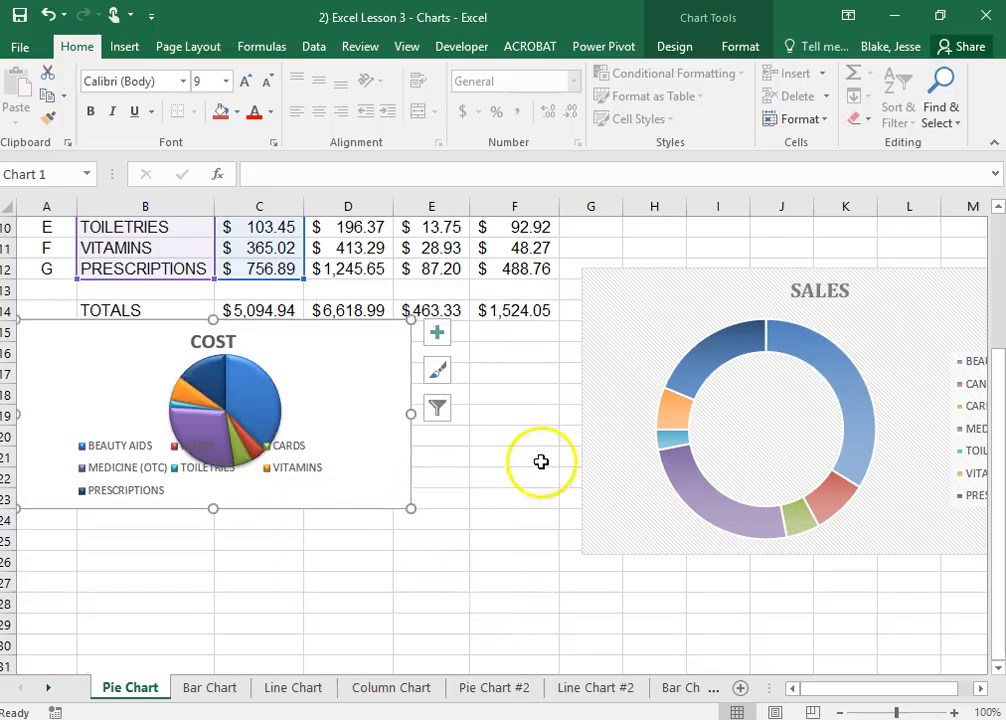
pyautogui.click(734, 348)
pyautogui.moveTo(588, 267); pyautogui.dragTo(467, 331)
pyautogui.click(377, 458)
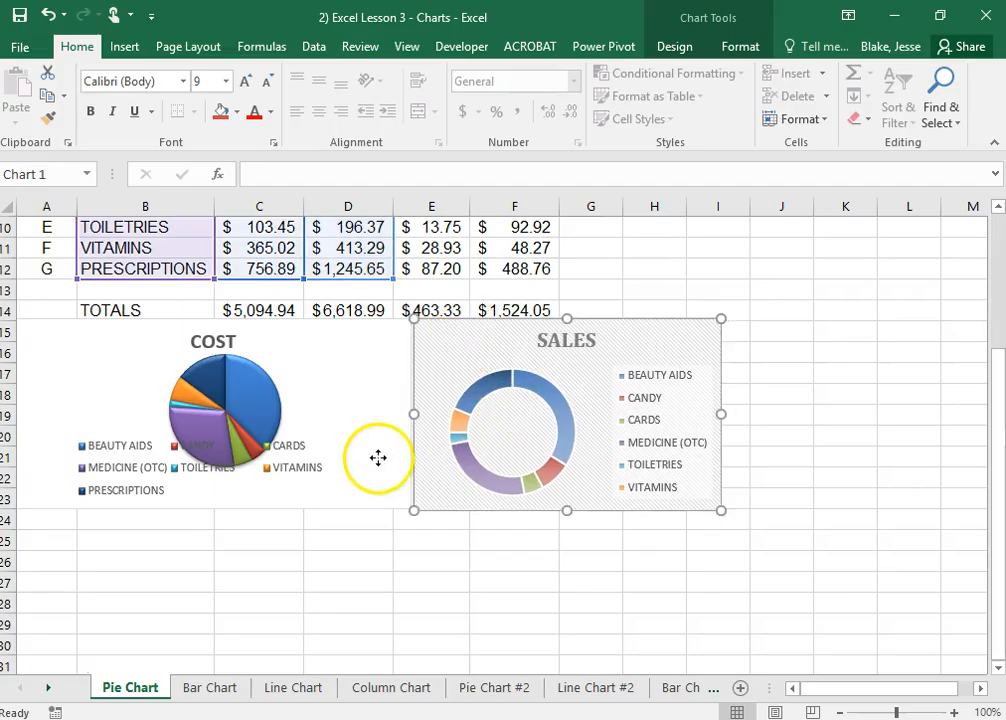
pyautogui.click(533, 478)
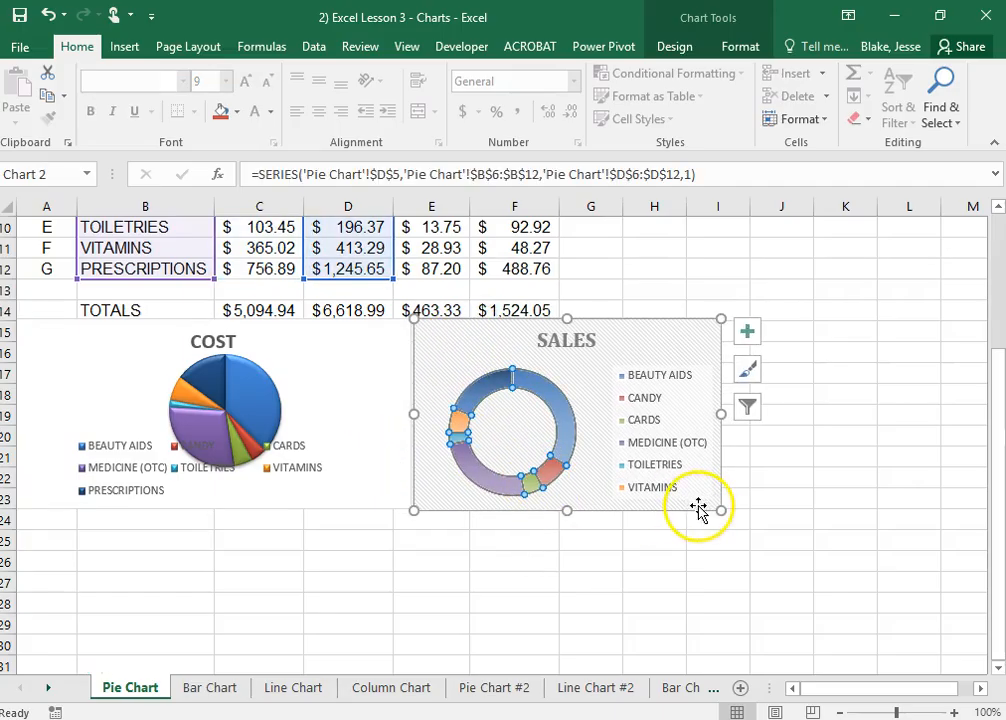
pyautogui.moveTo(716, 509); pyautogui.dragTo(710, 501)
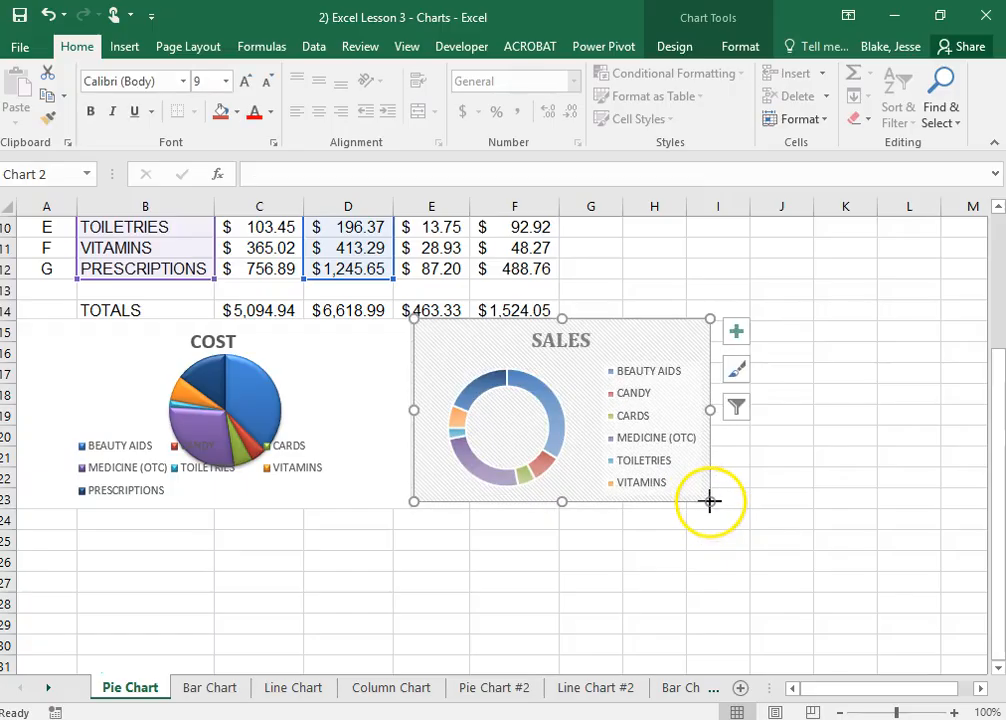
pyautogui.click(824, 500)
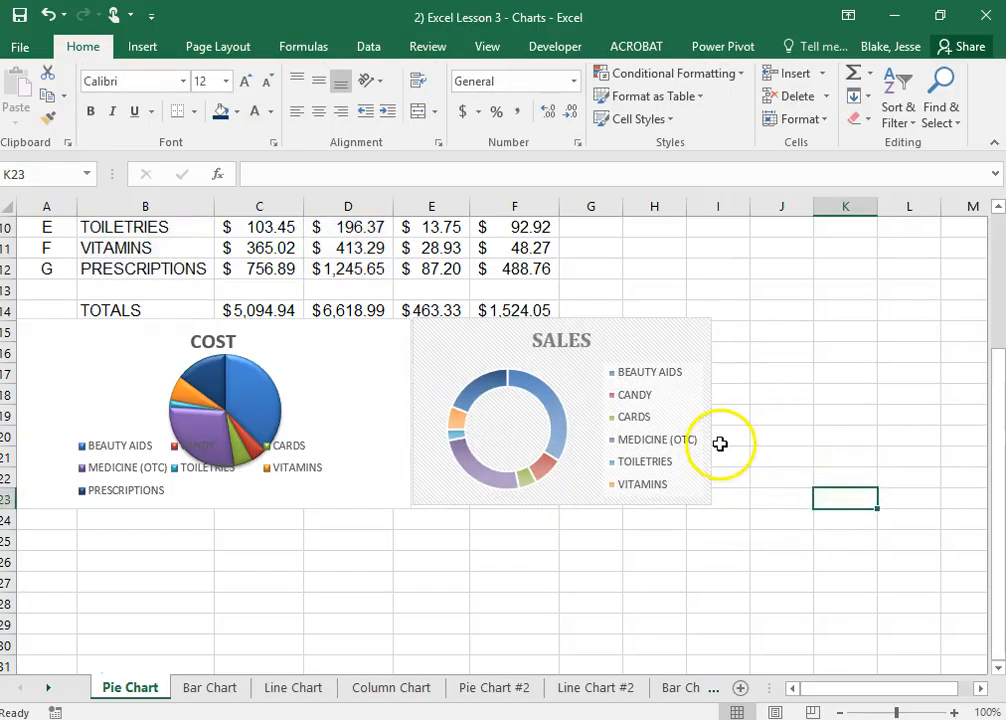
# Review the finished Pie Chart worksheet and switch to the Bar Chart worksheet
pyautogui.scroll(3, 719, 442)
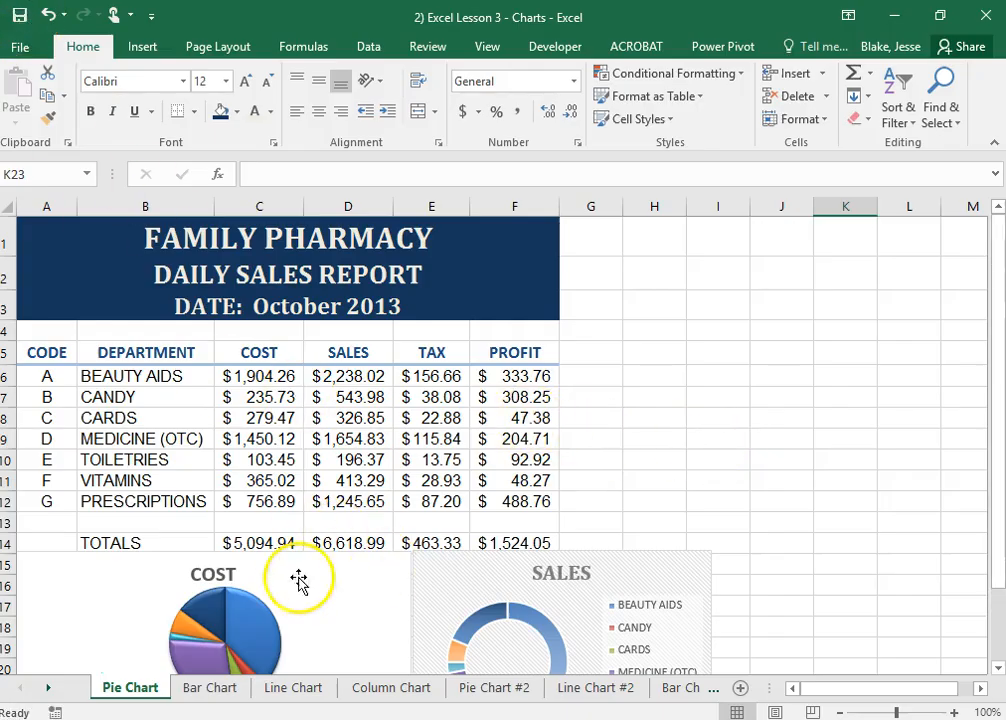
pyautogui.click(209, 688)
pyautogui.click(146, 690)
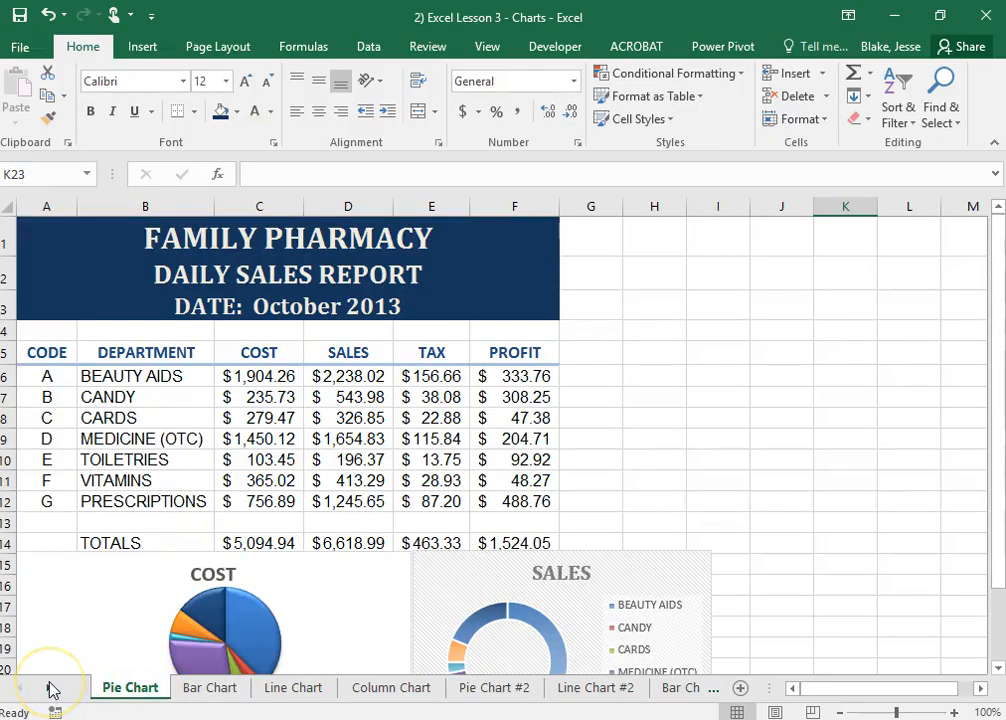
pyautogui.scroll(-2, 160, 585)
pyautogui.scroll(-4, 210, 580)
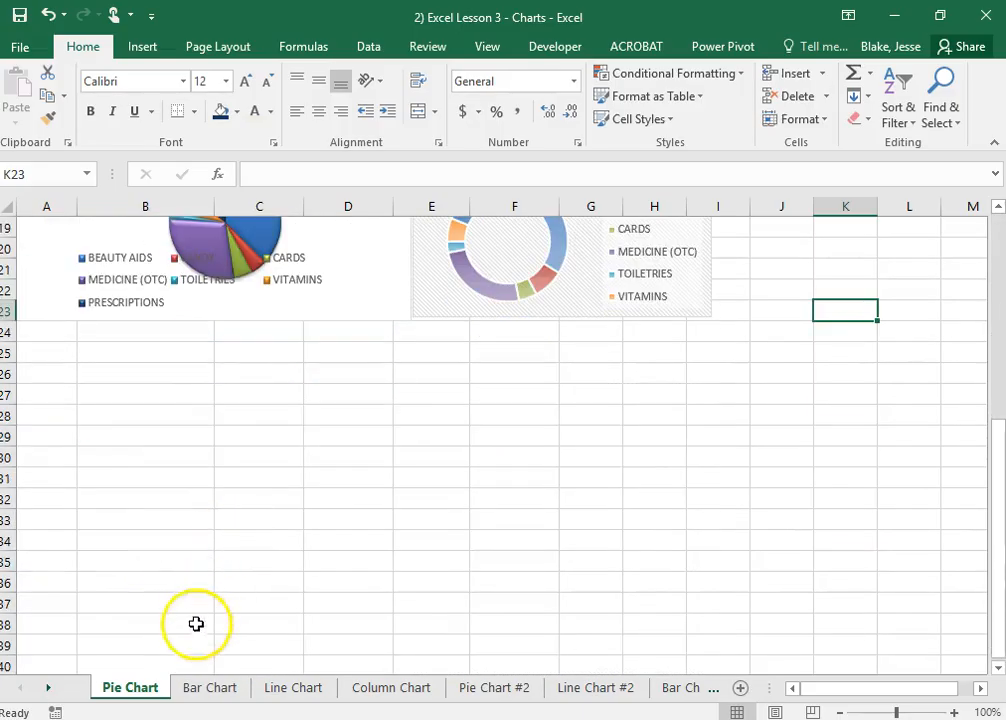
pyautogui.click(209, 688)
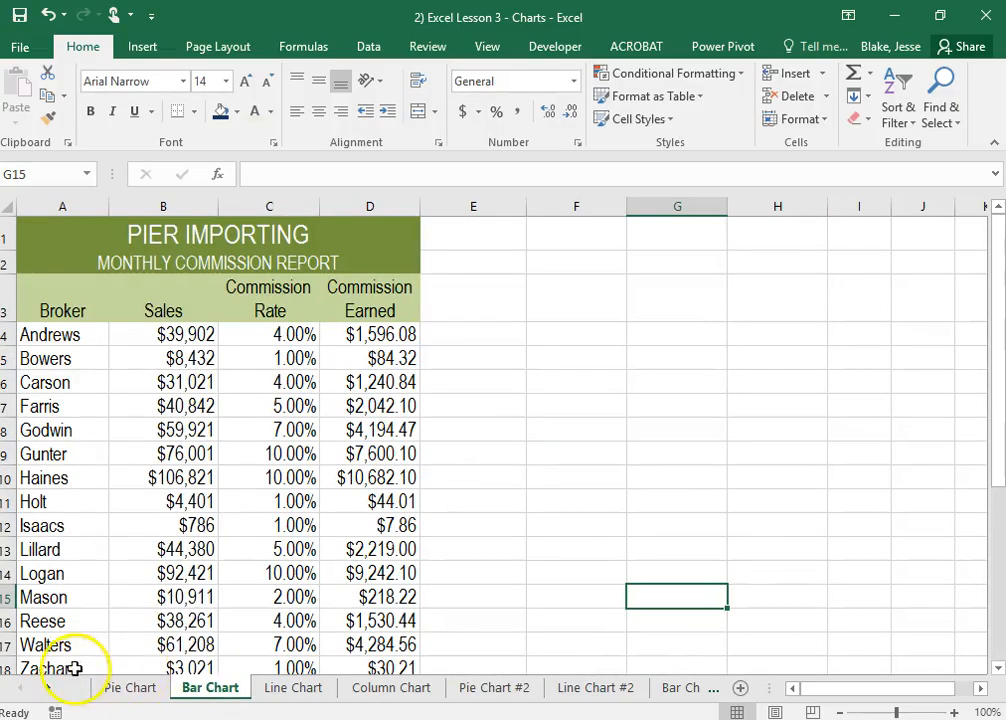